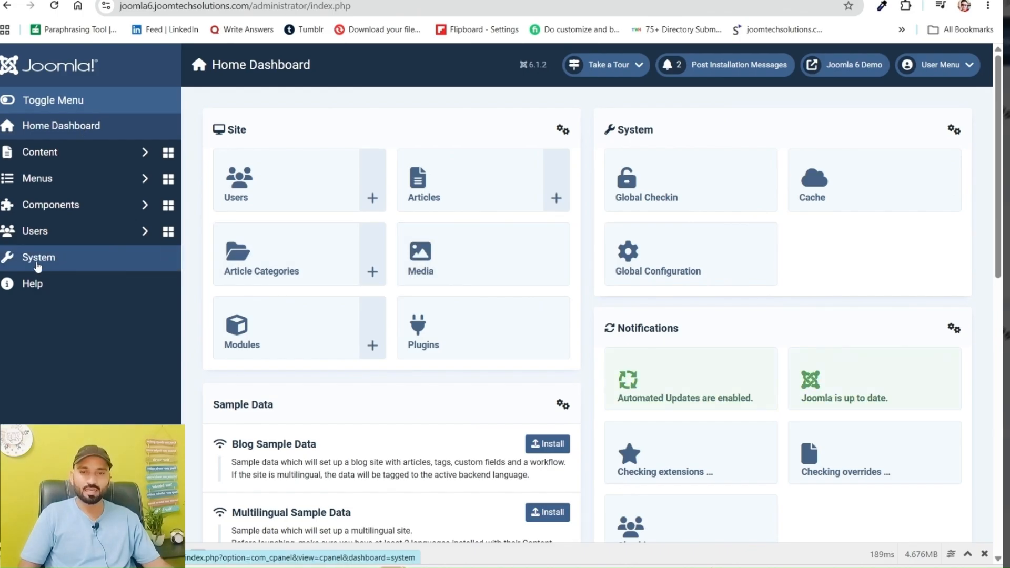
Search the system's plugins for "task" and check the status of the task plugins
{"action": "left_click", "coordinate": [36, 266]}
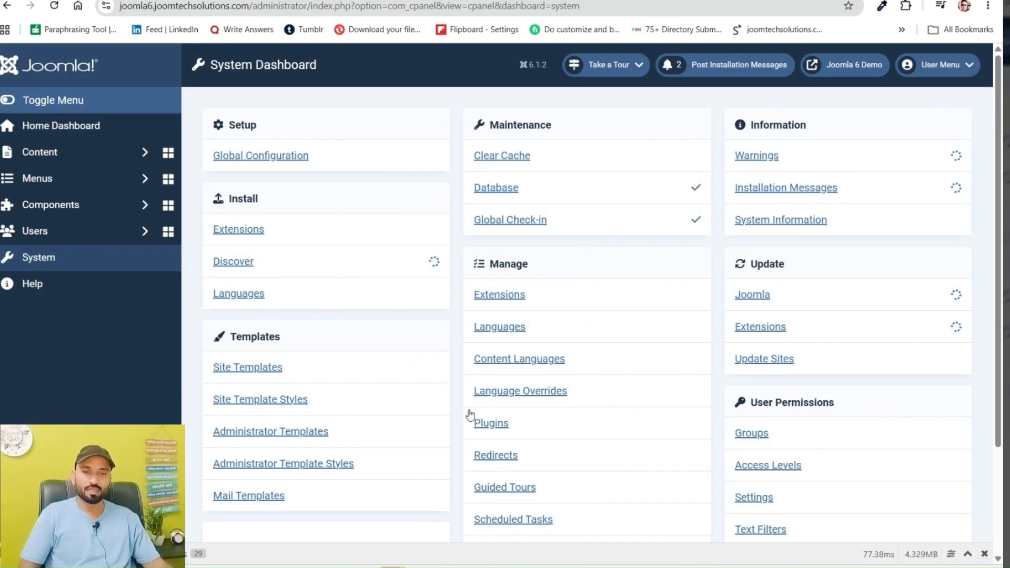
{"action": "left_click", "coordinate": [491, 424]}
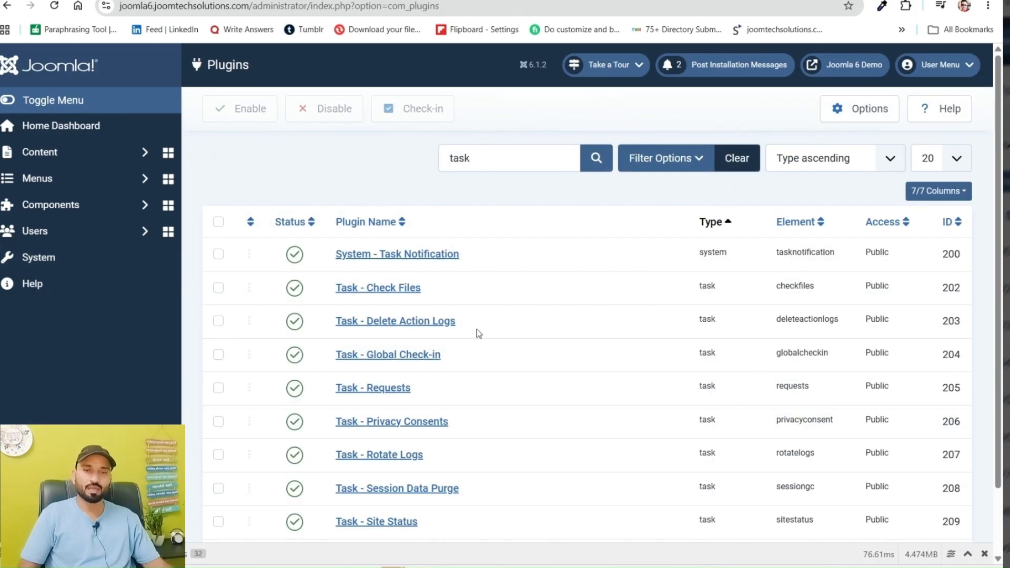
{"action": "double_click", "coordinate": [476, 158]}
{"action": "key", "text": "BackSpace"}
{"action": "type", "text": "task"}
{"action": "key", "text": "Return"}
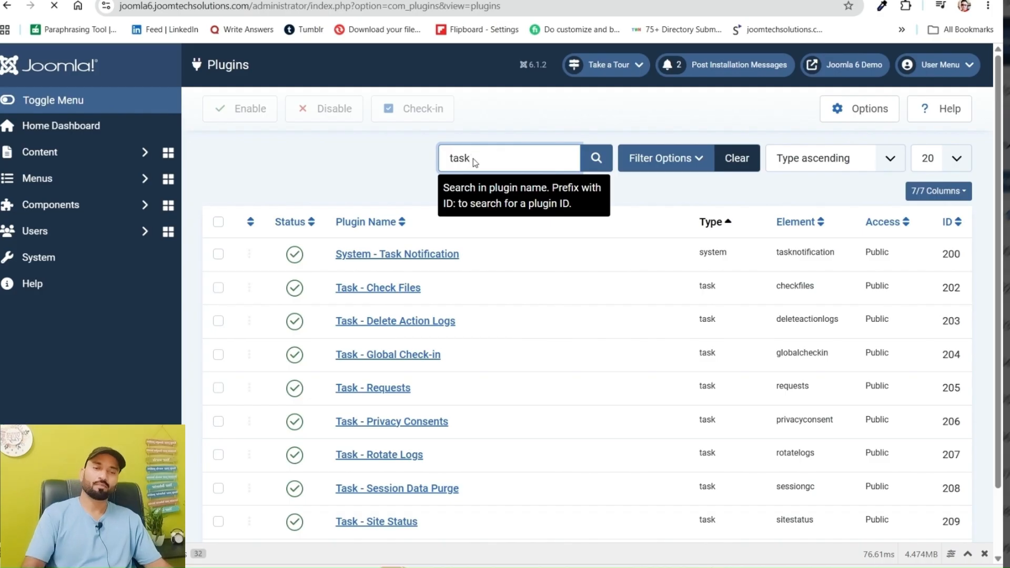
{"action": "scroll", "coordinate": [452, 242], "scroll_direction": "down", "scroll_amount": 2}
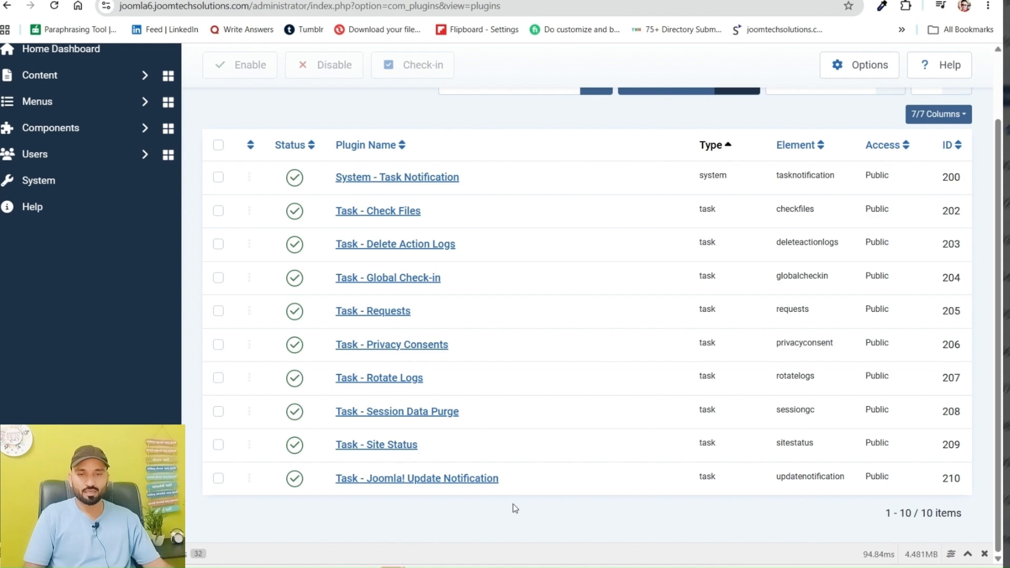
{"action": "scroll", "coordinate": [433, 343], "scroll_direction": "up", "scroll_amount": 2}
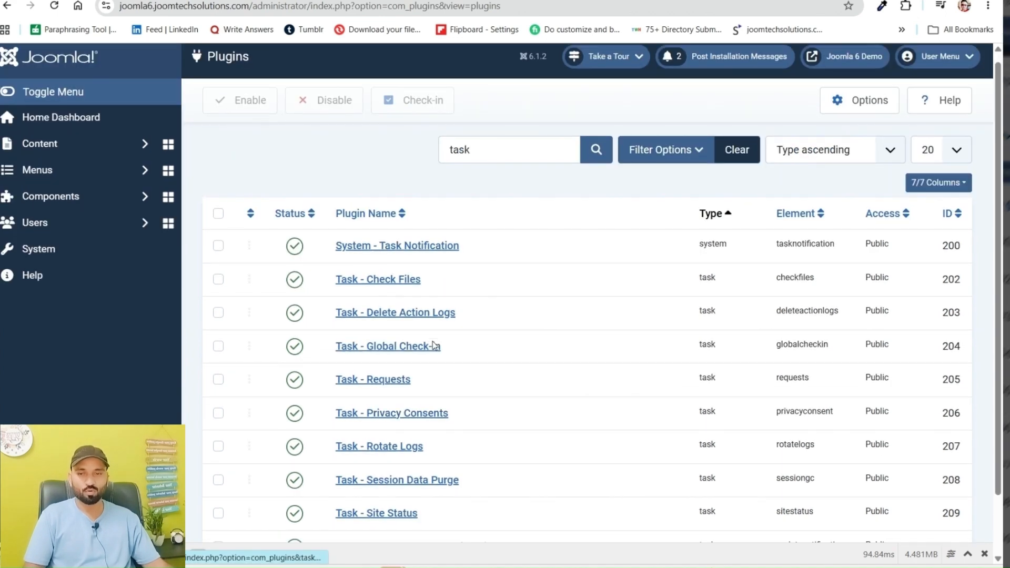
{"action": "scroll", "coordinate": [433, 343], "scroll_direction": "down", "scroll_amount": 1}
{"action": "scroll", "coordinate": [432, 342], "scroll_direction": "up", "scroll_amount": 2}
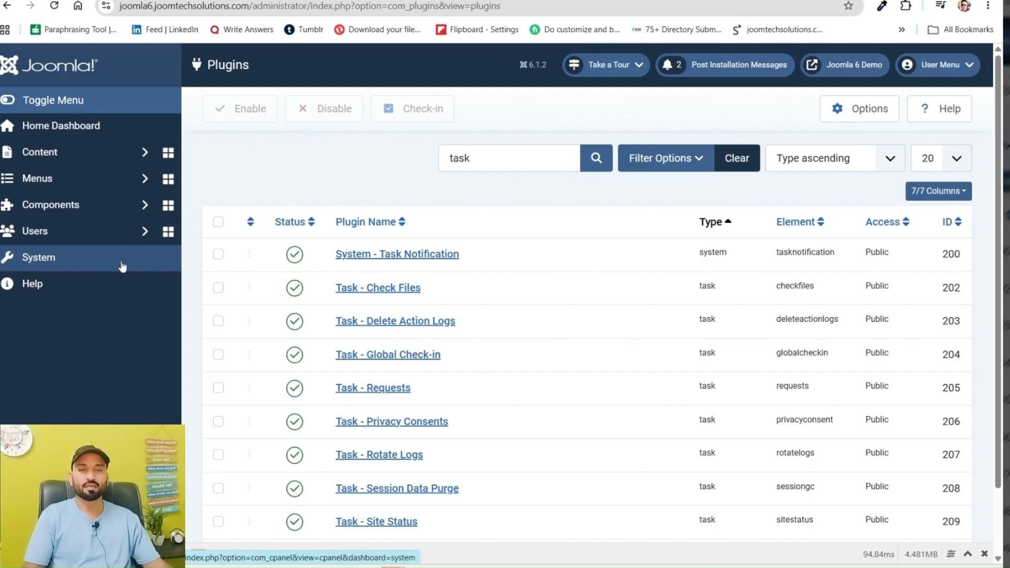
{"action": "mouse_move", "coordinate": [315, 567]}
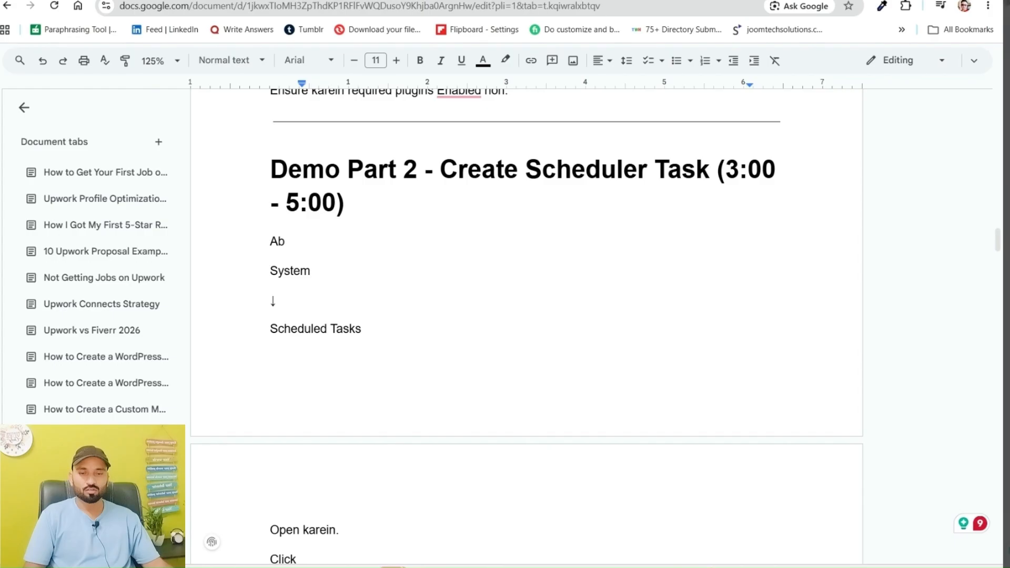
{"action": "left_click", "coordinate": [429, 559]}
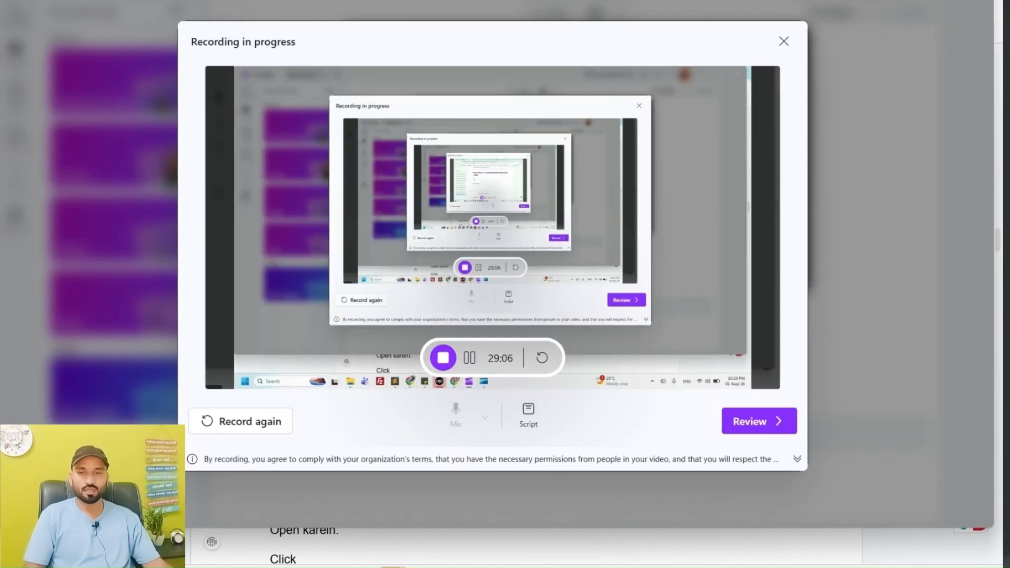
{"action": "left_click", "coordinate": [421, 567]}
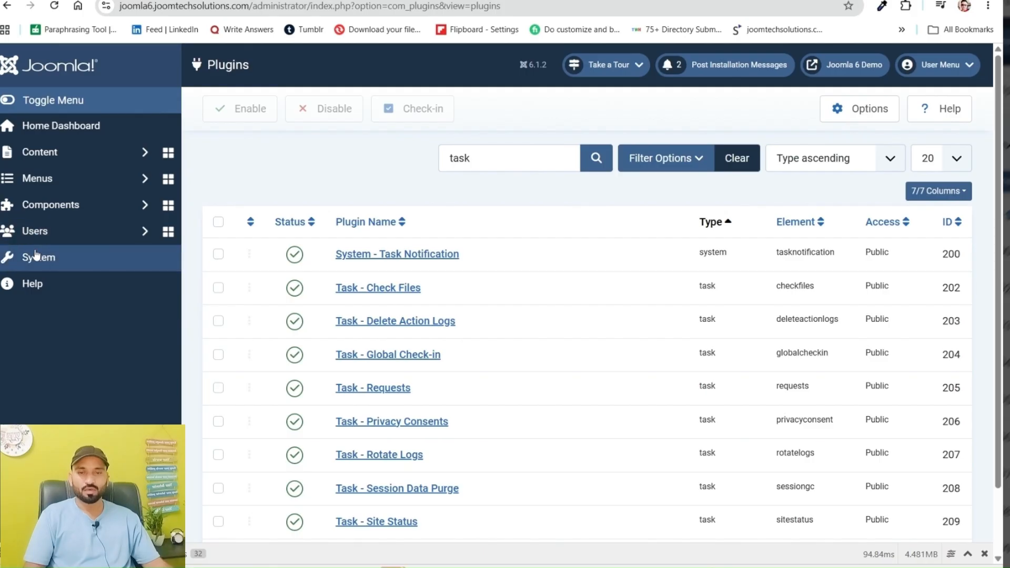
Open the Scheduled Tasks manager from the system dashboard
{"action": "left_click", "coordinate": [35, 256]}
{"action": "scroll", "coordinate": [384, 379], "scroll_direction": "down", "scroll_amount": 3}
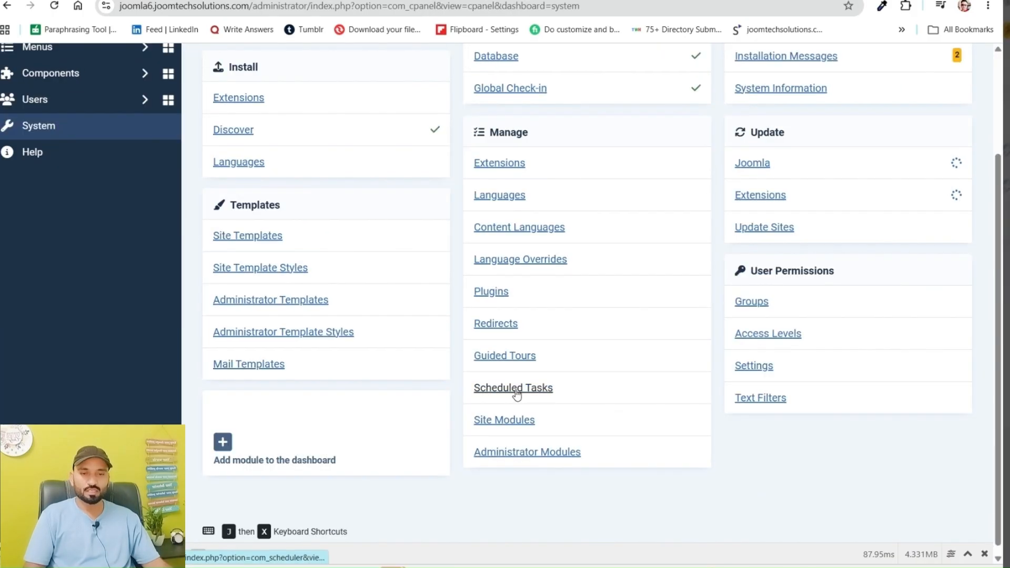
{"action": "left_click", "coordinate": [542, 398]}
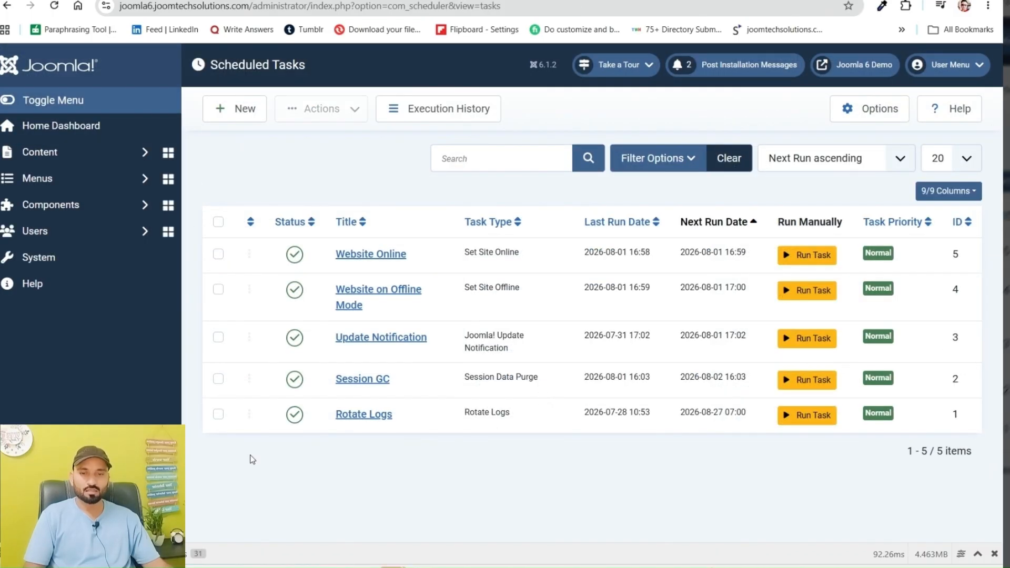
{"action": "left_click", "coordinate": [218, 339]}
{"action": "left_click", "coordinate": [217, 379]}
{"action": "left_click", "coordinate": [218, 415]}
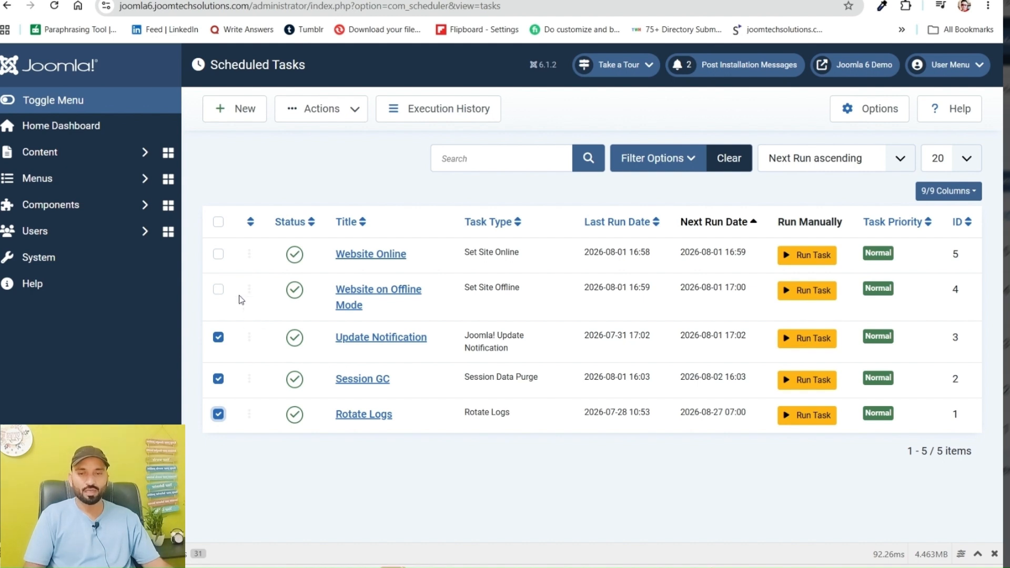
{"action": "left_click", "coordinate": [219, 290]}
{"action": "left_click", "coordinate": [218, 222]}
{"action": "left_click", "coordinate": [218, 222]}
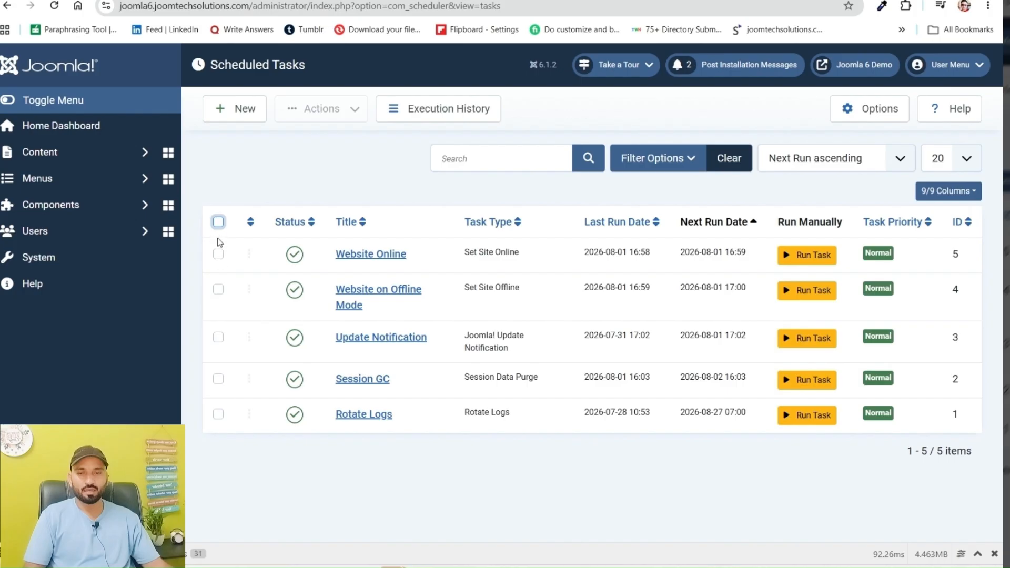
Move the Website Online and Website on Offline Mode scheduled tasks to the trash
{"action": "left_click", "coordinate": [218, 255]}
{"action": "left_click", "coordinate": [218, 289]}
{"action": "left_click", "coordinate": [314, 117]}
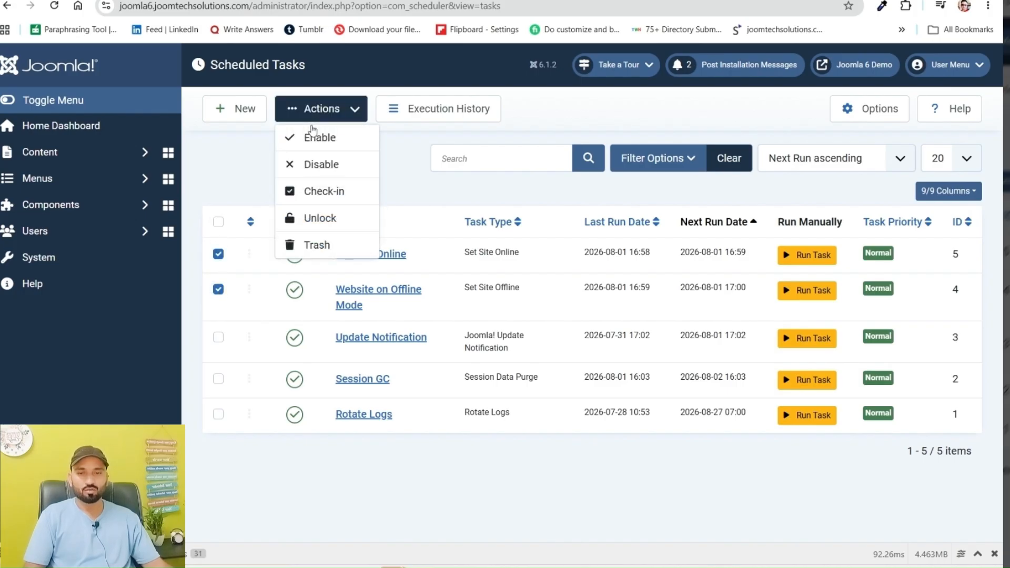
{"action": "left_click", "coordinate": [316, 244]}
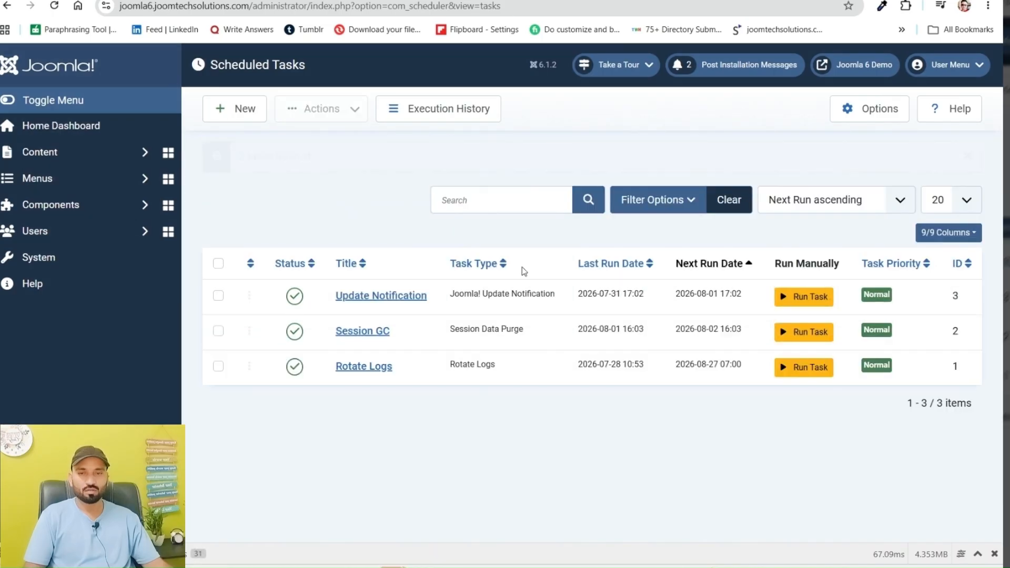
Permanently delete both trashed scheduled tasks, showing them with the Trashed status filter, and reset the filter to the default list
{"action": "left_click", "coordinate": [653, 200]}
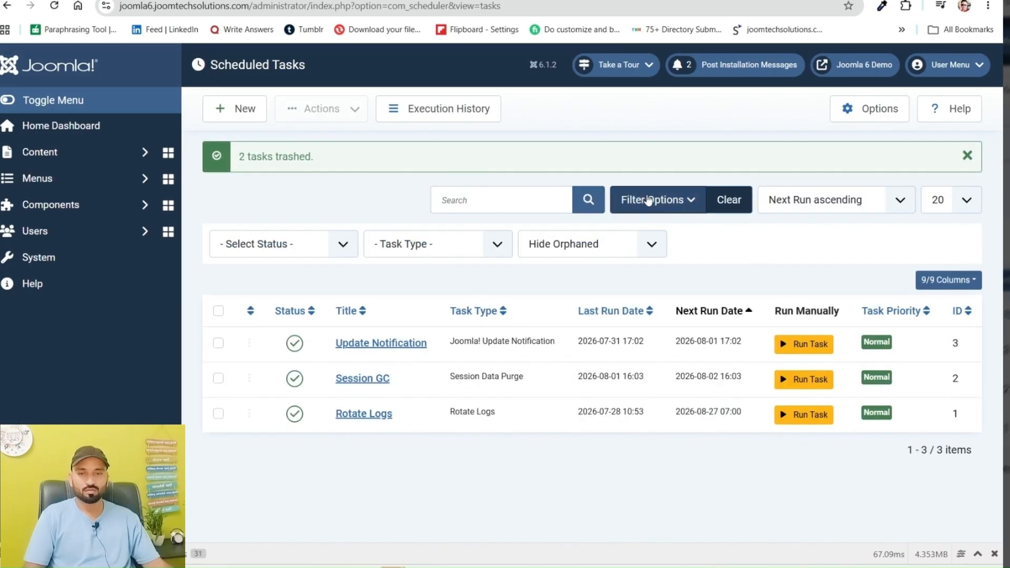
{"action": "left_click", "coordinate": [277, 244]}
{"action": "left_click", "coordinate": [264, 285]}
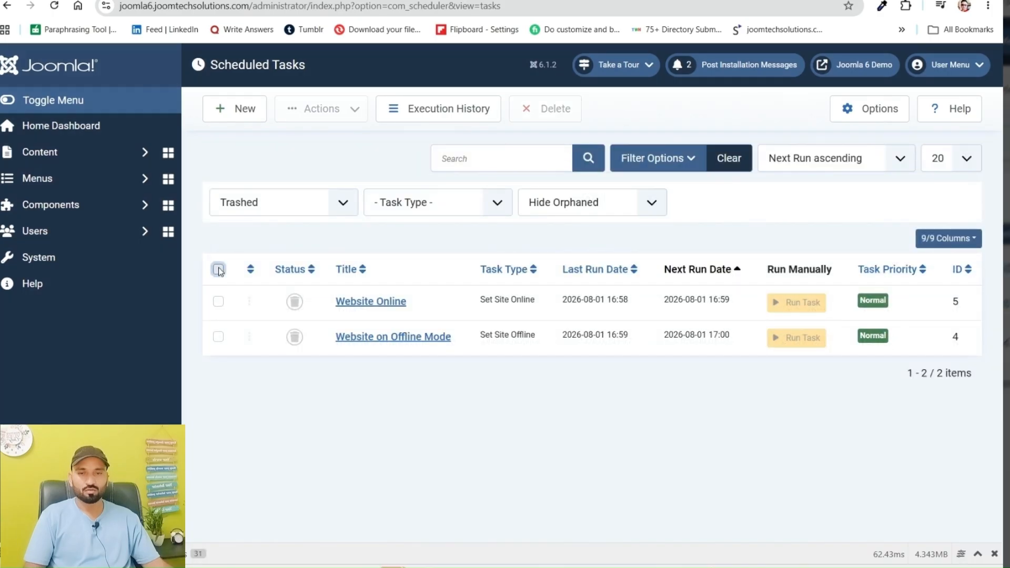
{"action": "left_click", "coordinate": [219, 269]}
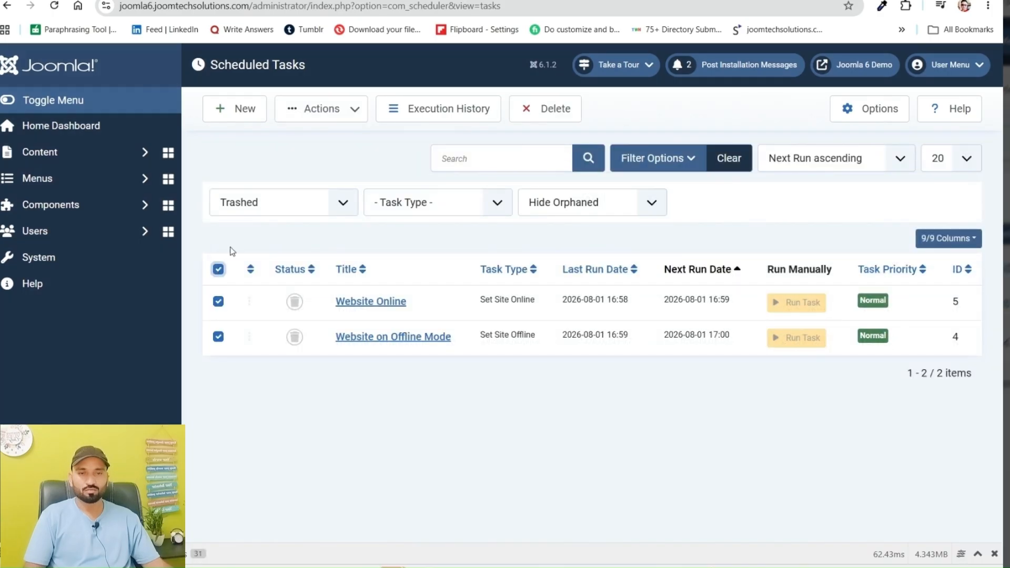
{"action": "left_click", "coordinate": [540, 119]}
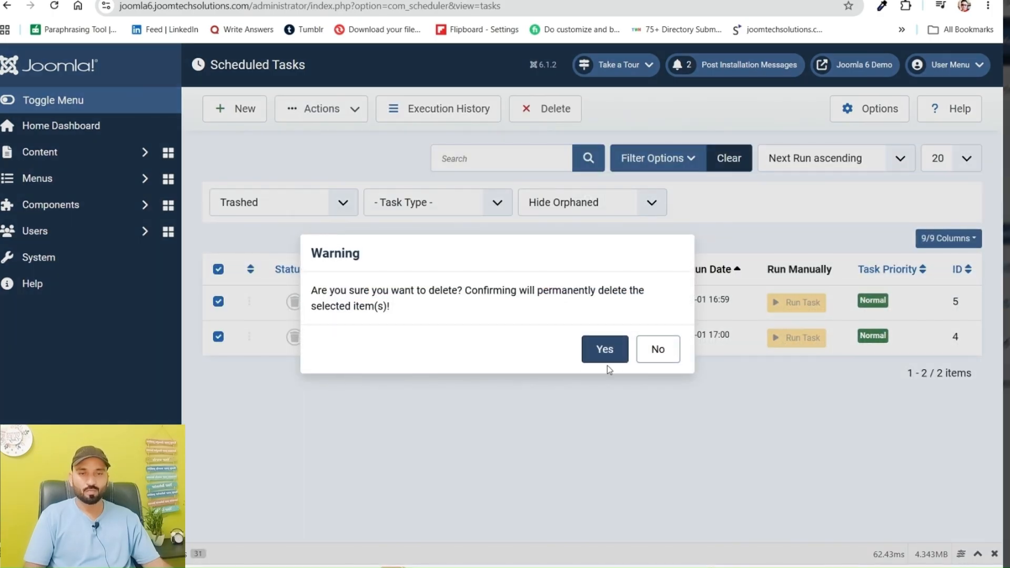
{"action": "left_click", "coordinate": [600, 356]}
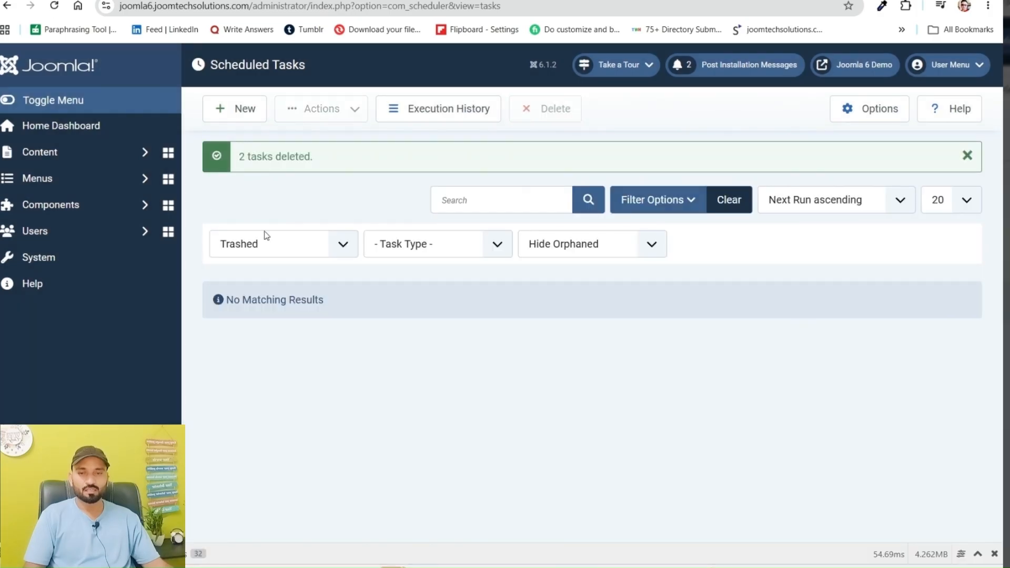
{"action": "left_click", "coordinate": [267, 247]}
{"action": "left_click", "coordinate": [266, 267]}
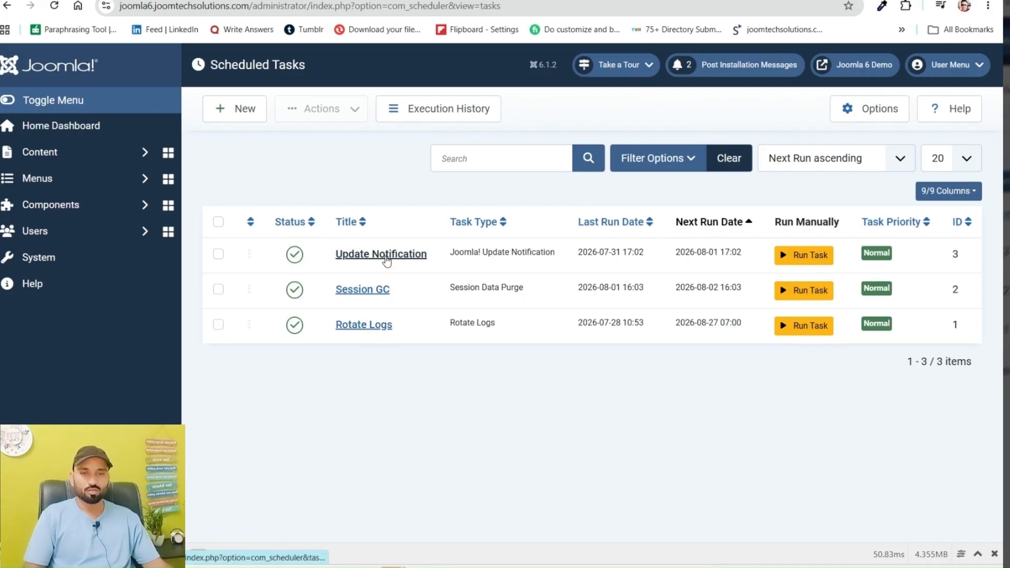
Start a new scheduled task of type Set Site Offline and title it "SEt Website OFFline"
{"action": "left_click", "coordinate": [227, 112]}
{"action": "scroll", "coordinate": [471, 248], "scroll_direction": "down", "scroll_amount": 1}
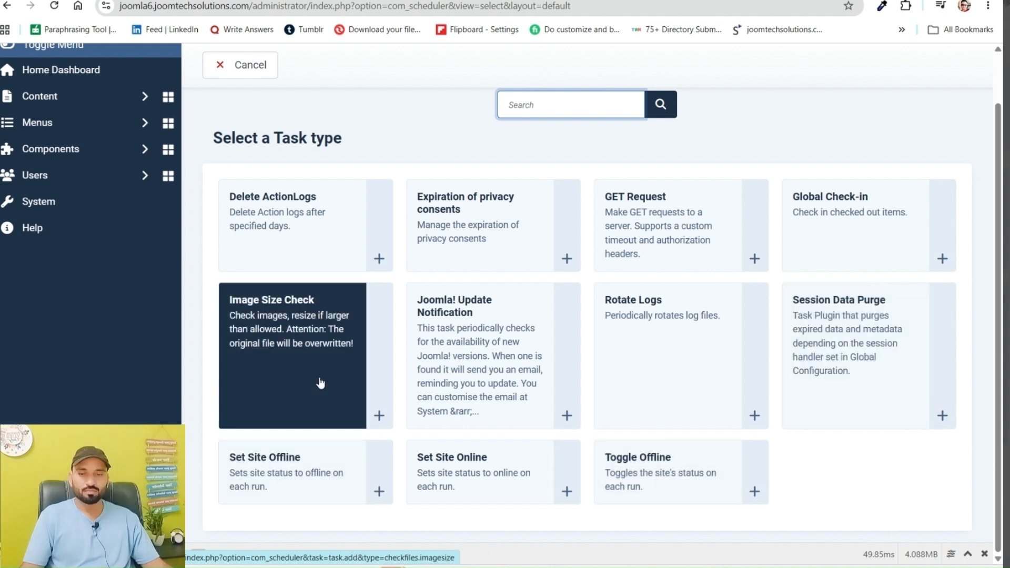
{"action": "left_click", "coordinate": [298, 470]}
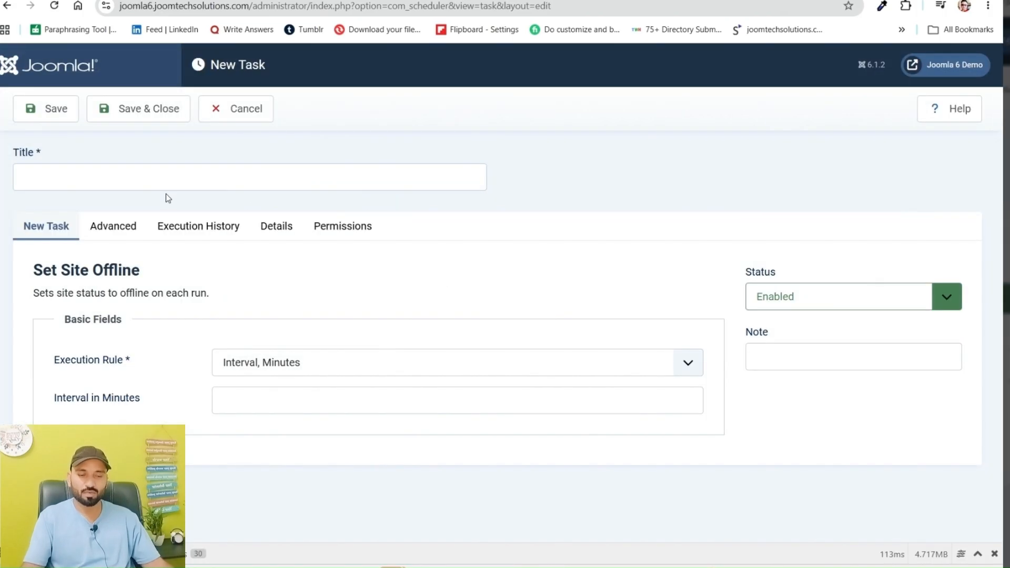
{"action": "left_click", "coordinate": [153, 171]}
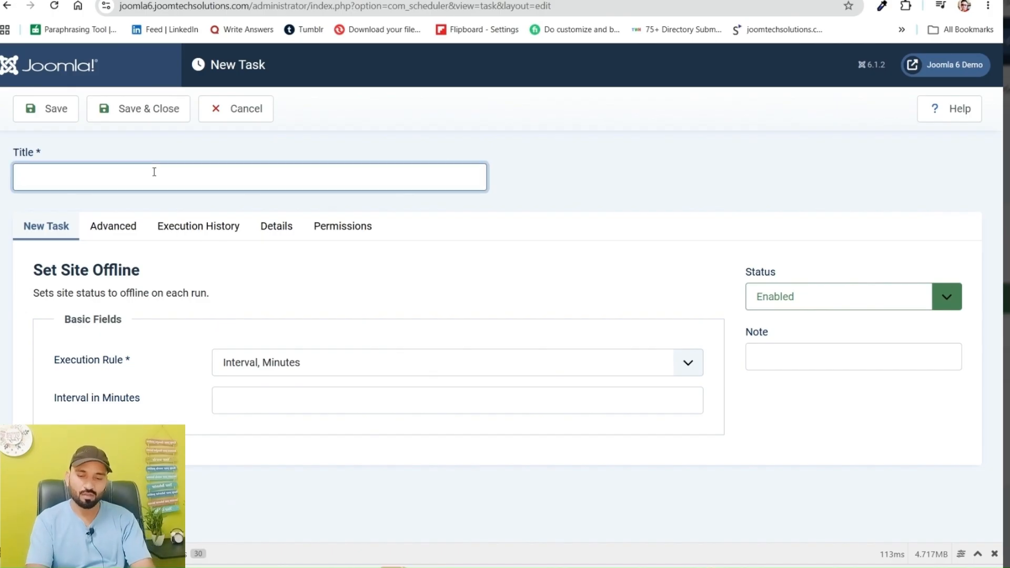
{"action": "type", "text": "S"}
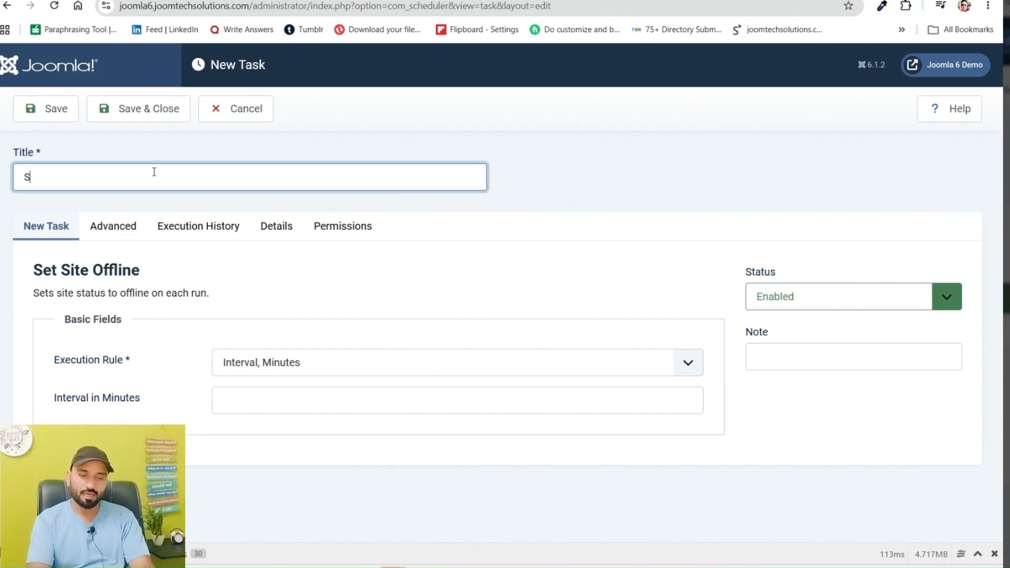
{"action": "type", "text": "Et Website"}
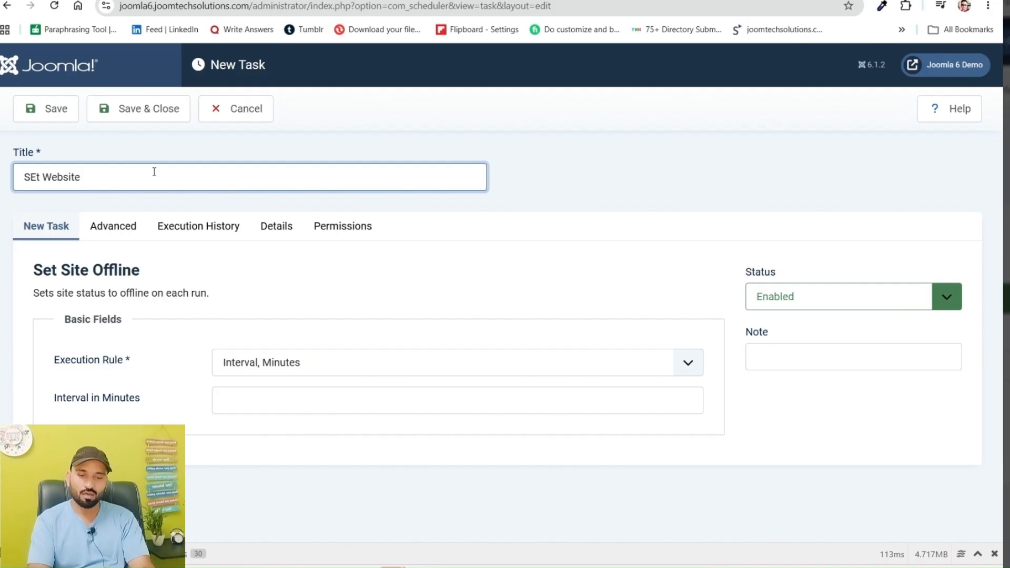
{"action": "type", "text": " OFFLine"}
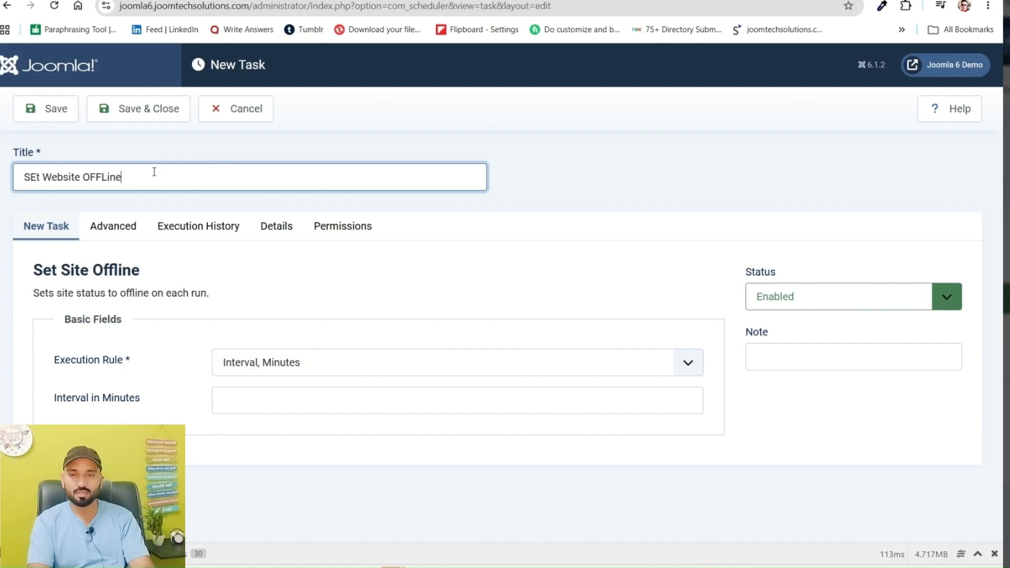
{"action": "type", "text": "e"}
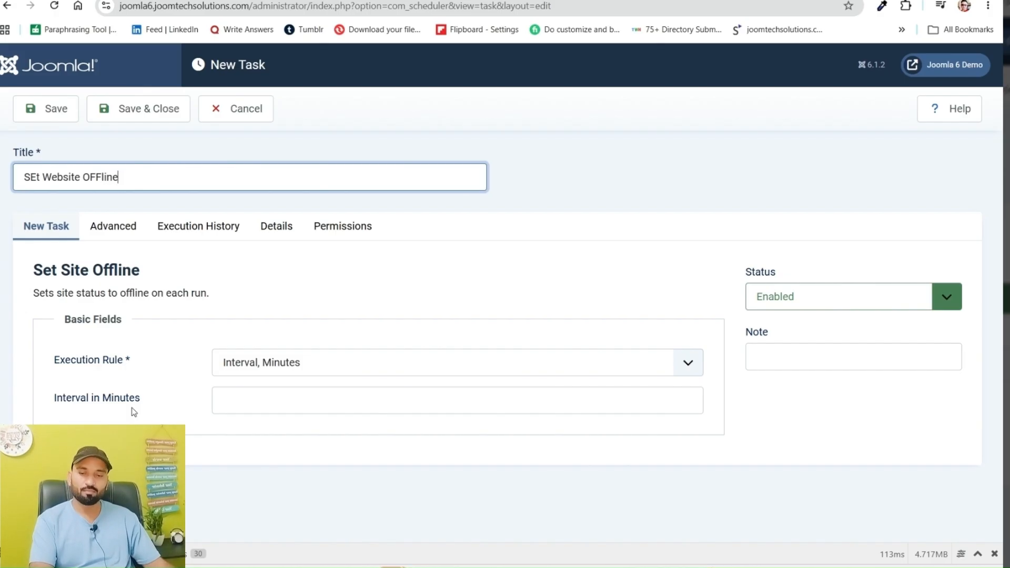
Set the task's interval to 1 minute, then save and close it
{"action": "left_click", "coordinate": [227, 405]}
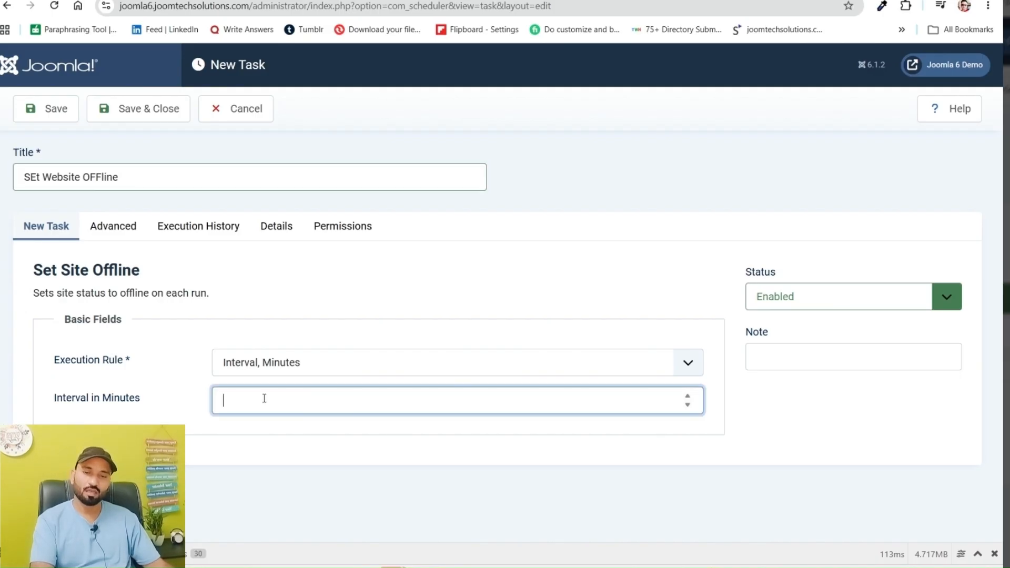
{"action": "type", "text": "1"}
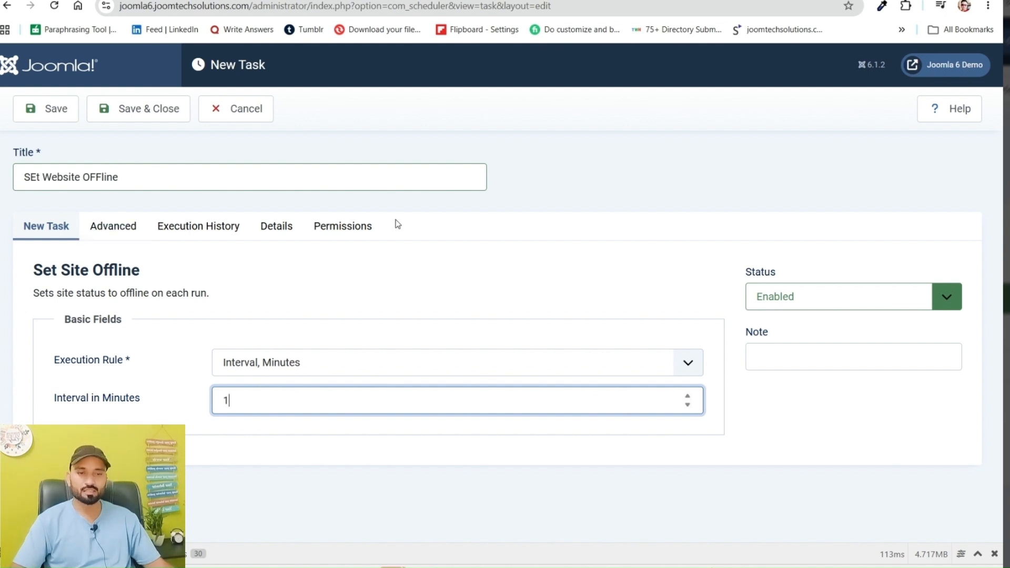
{"action": "left_click", "coordinate": [145, 109]}
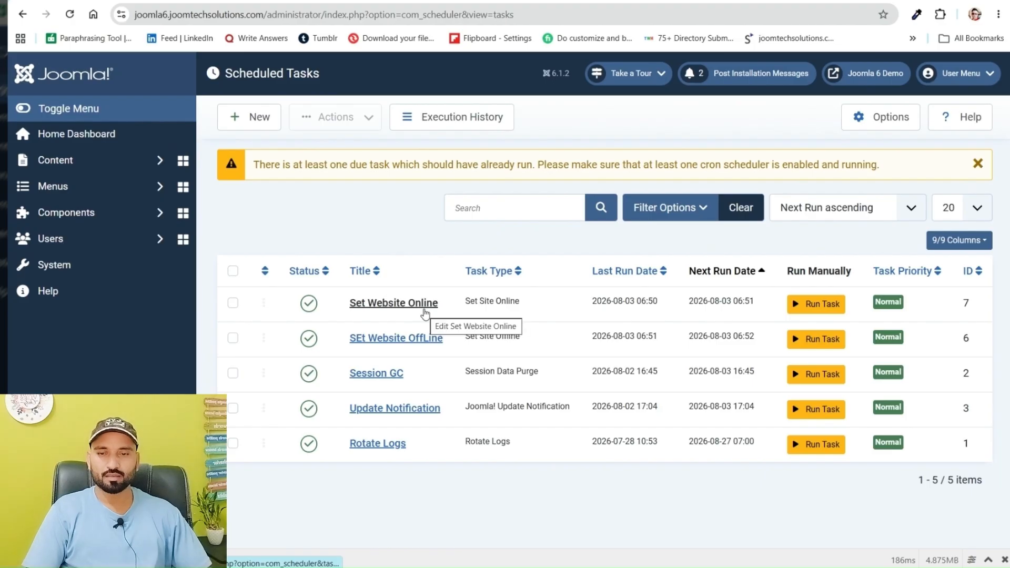
Check the public site's home page against the scheduled tasks list and return to the administrator
{"action": "left_click", "coordinate": [316, 1]}
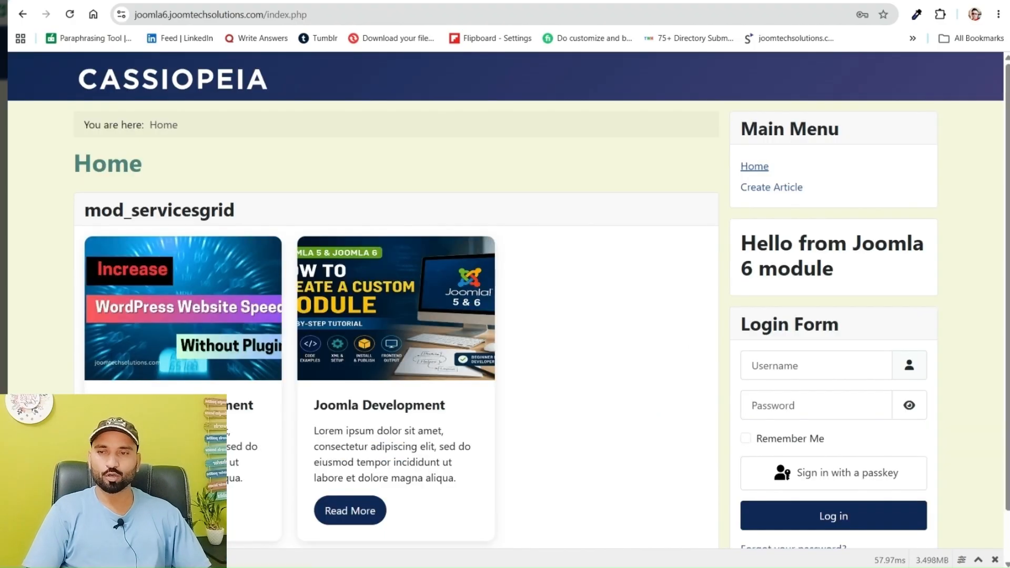
{"action": "left_click", "coordinate": [200, 2]}
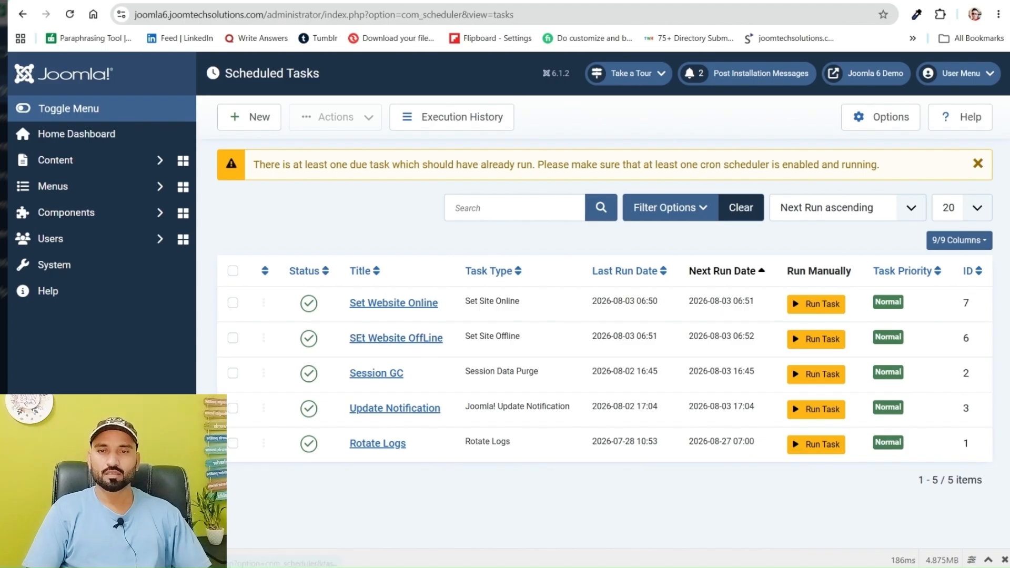
{"action": "left_click", "coordinate": [326, 1]}
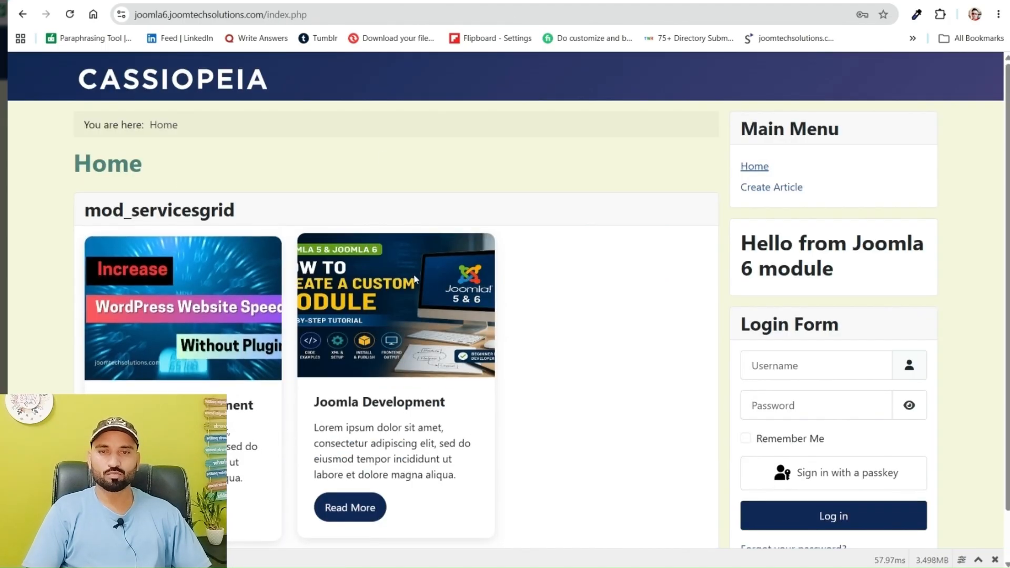
{"action": "left_click", "coordinate": [200, 1]}
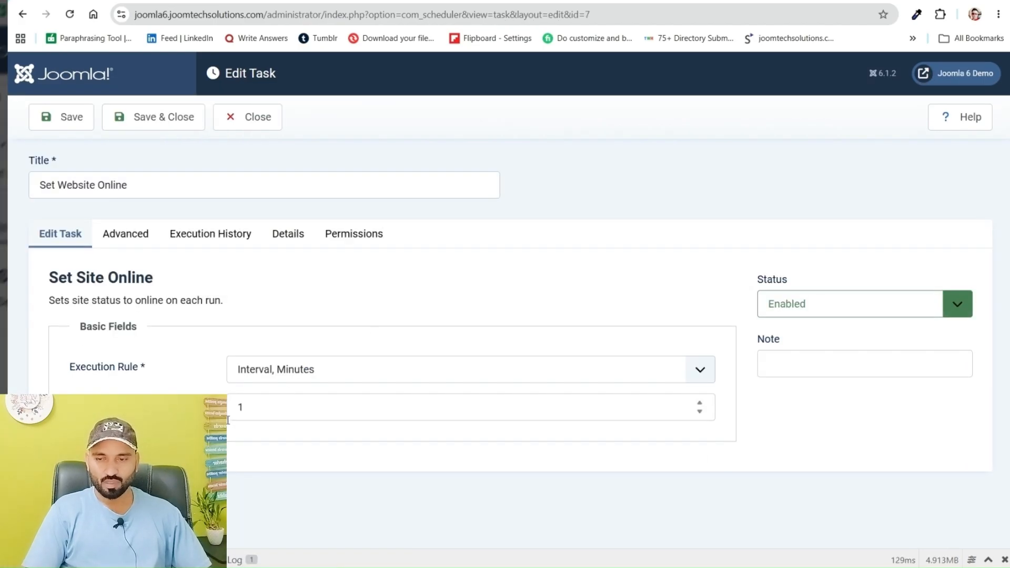
Close the Set Website Online task, retitle the offline task "Set Website OffLine", and save and close it
{"action": "left_click", "coordinate": [250, 409]}
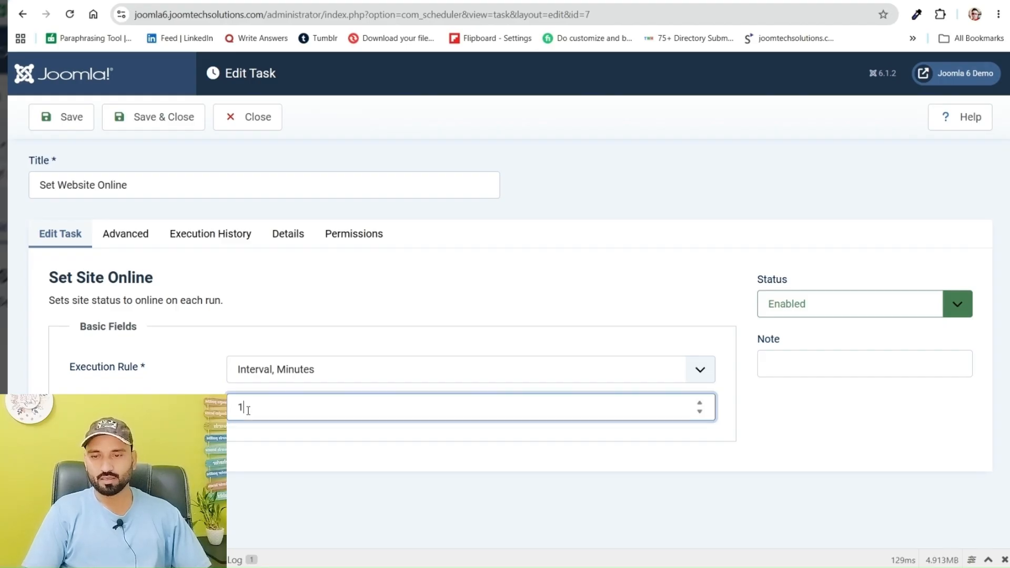
{"action": "left_click", "coordinate": [248, 122]}
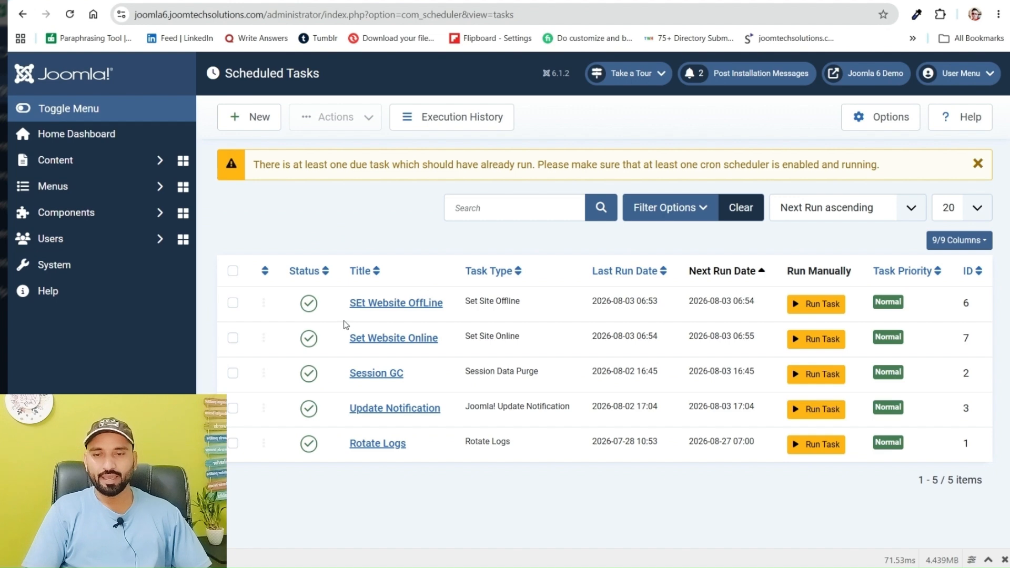
{"action": "left_click", "coordinate": [361, 308]}
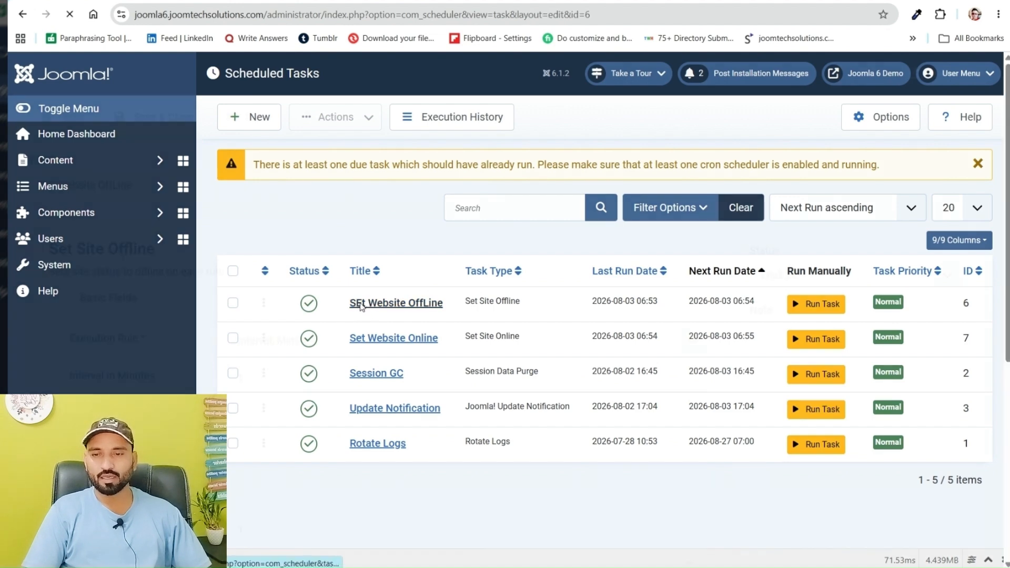
{"action": "left_click_drag", "start_coordinate": [46, 183], "coordinate": [52, 184]}
{"action": "type", "text": "et Website OffLine"}
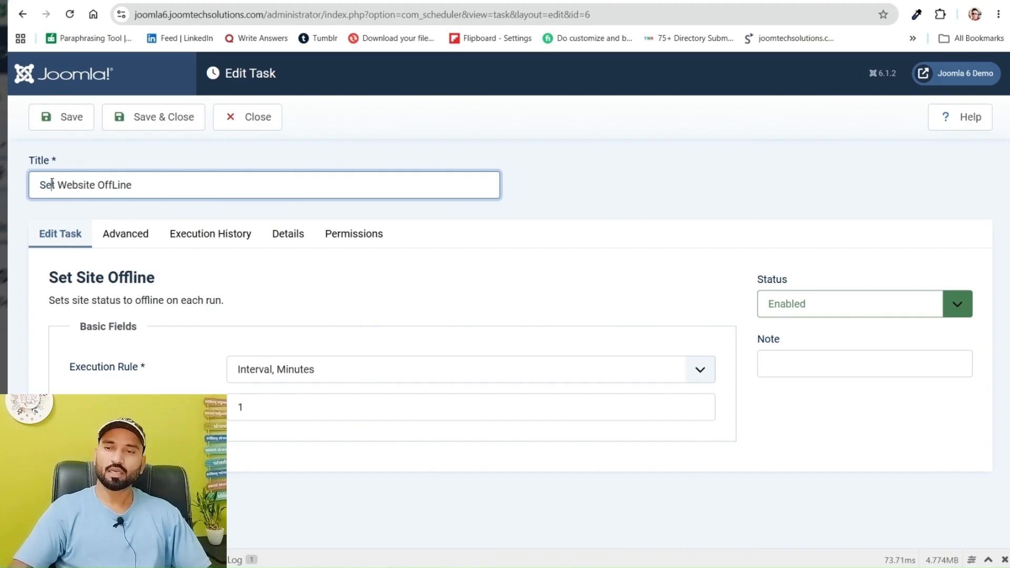
{"action": "left_click", "coordinate": [156, 118]}
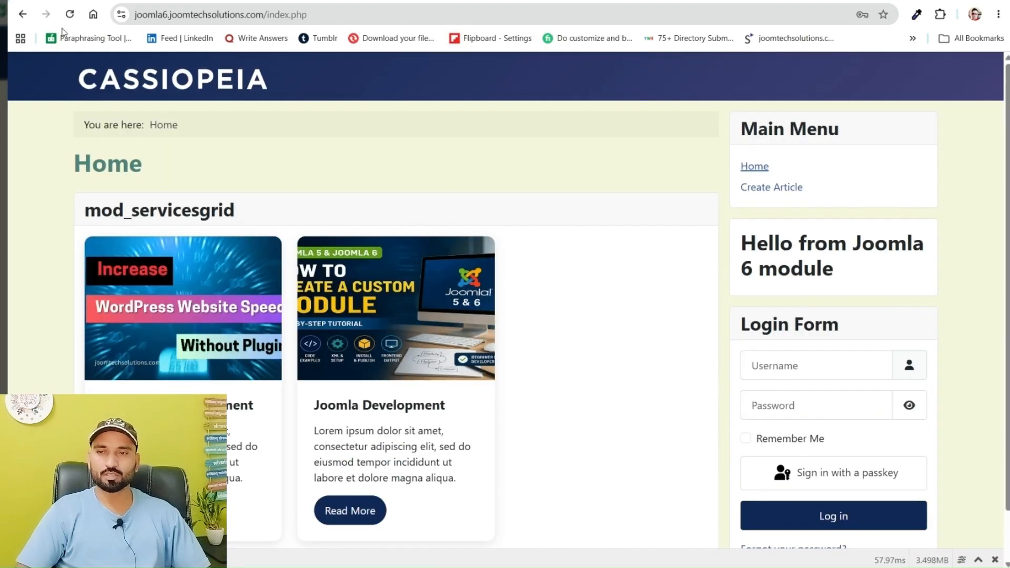
Reload the public site's home page to check whether the site is online or offline
{"action": "left_click", "coordinate": [70, 14]}
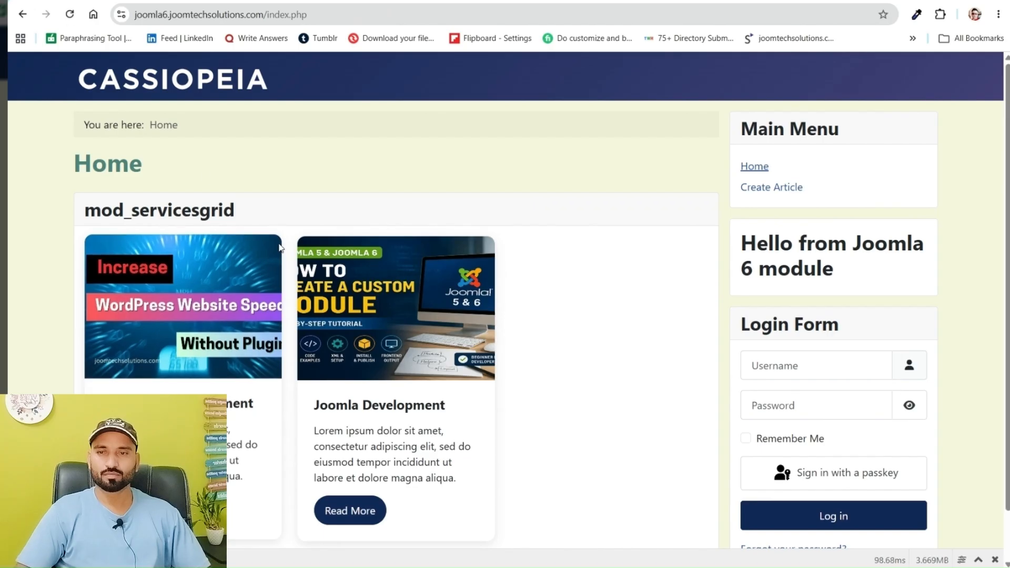
{"action": "left_click", "coordinate": [398, 14]}
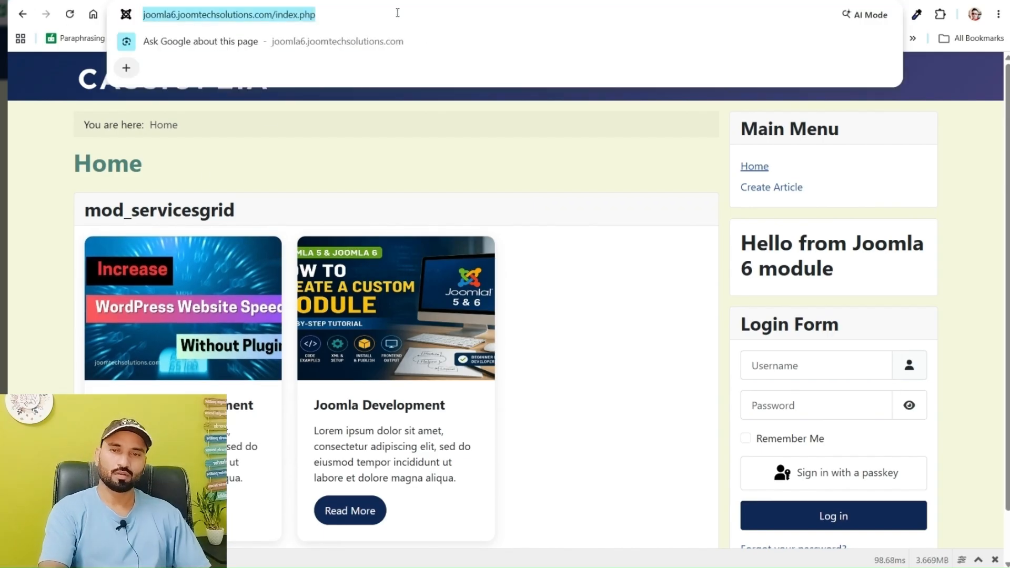
{"action": "key", "text": "Escape"}
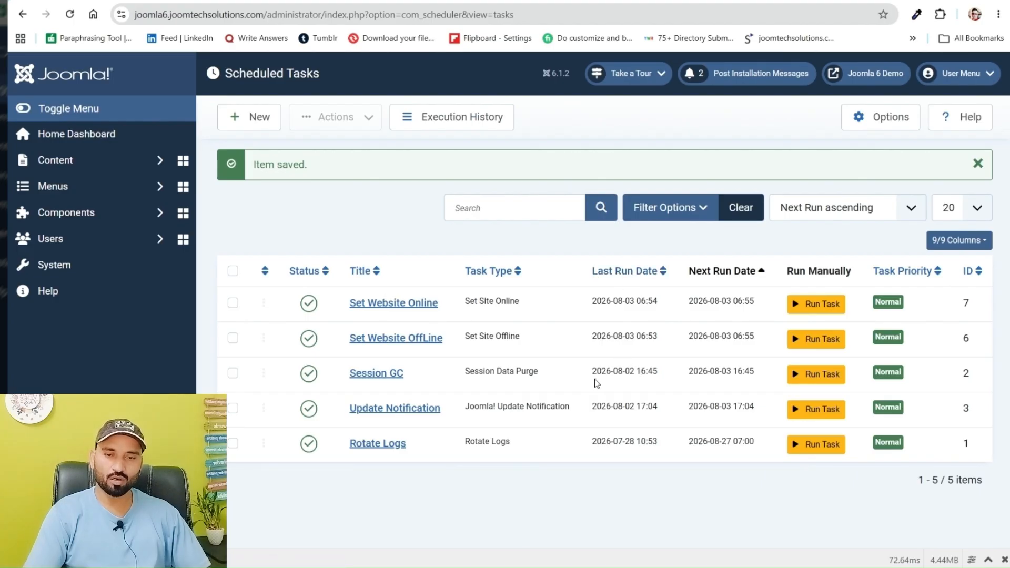
Compare the last and next run times of the Set Website OffLine and Set Website Online tasks
{"action": "left_click_drag", "start_coordinate": [658, 373], "coordinate": [653, 373]}
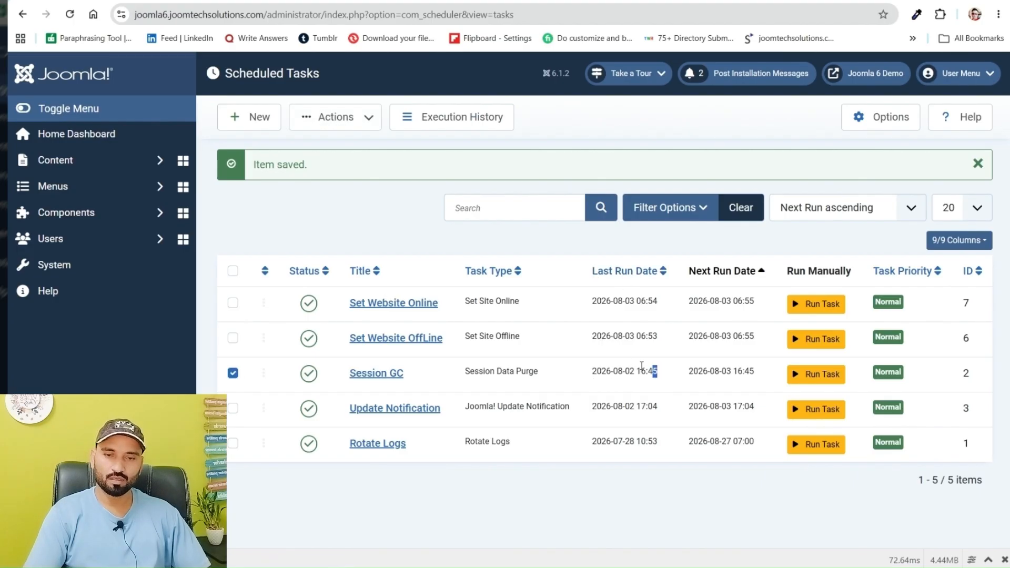
{"action": "left_click_drag", "start_coordinate": [634, 336], "coordinate": [665, 346]}
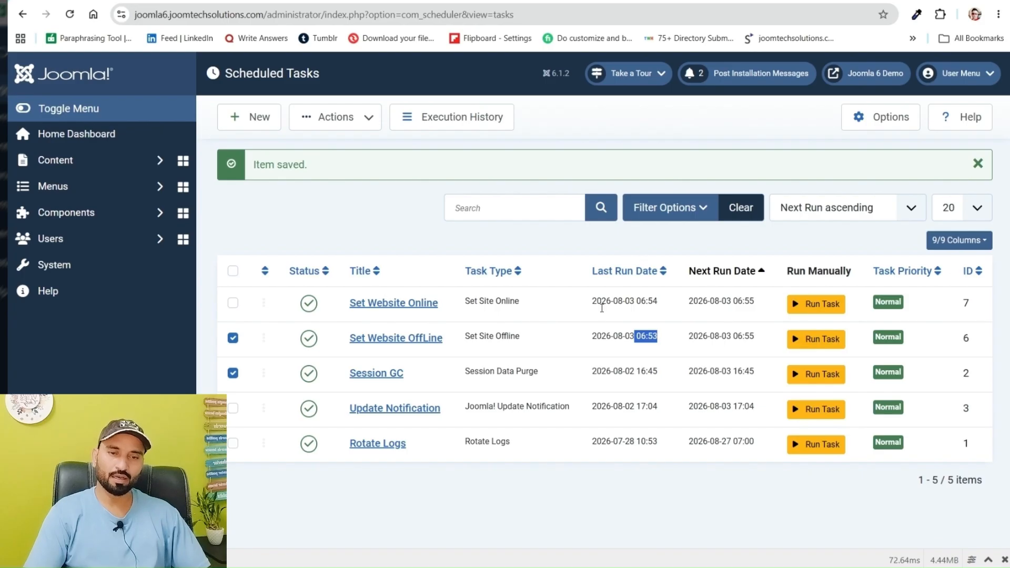
{"action": "left_click", "coordinate": [650, 340]}
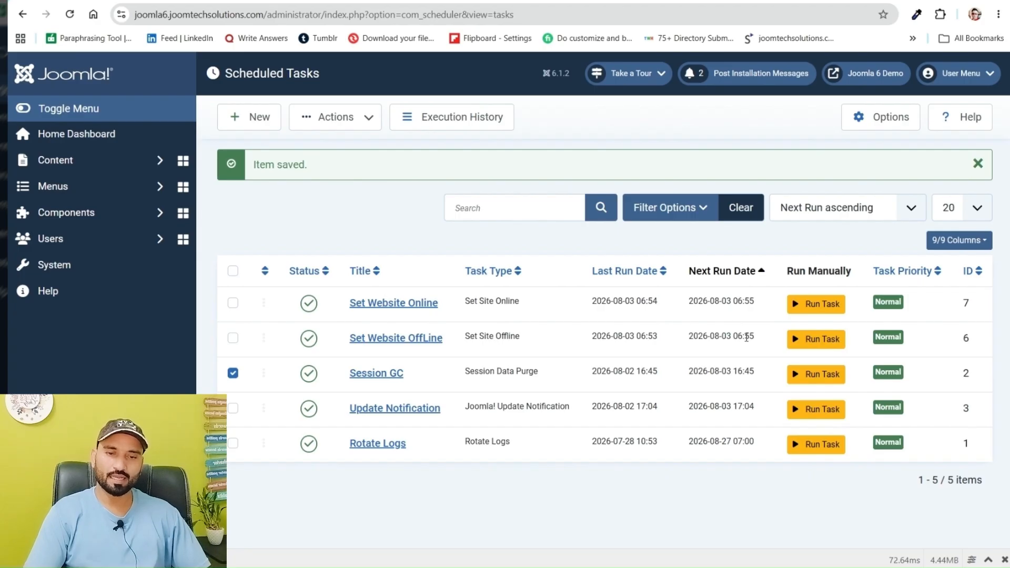
{"action": "left_click_drag", "start_coordinate": [747, 338], "coordinate": [756, 337]}
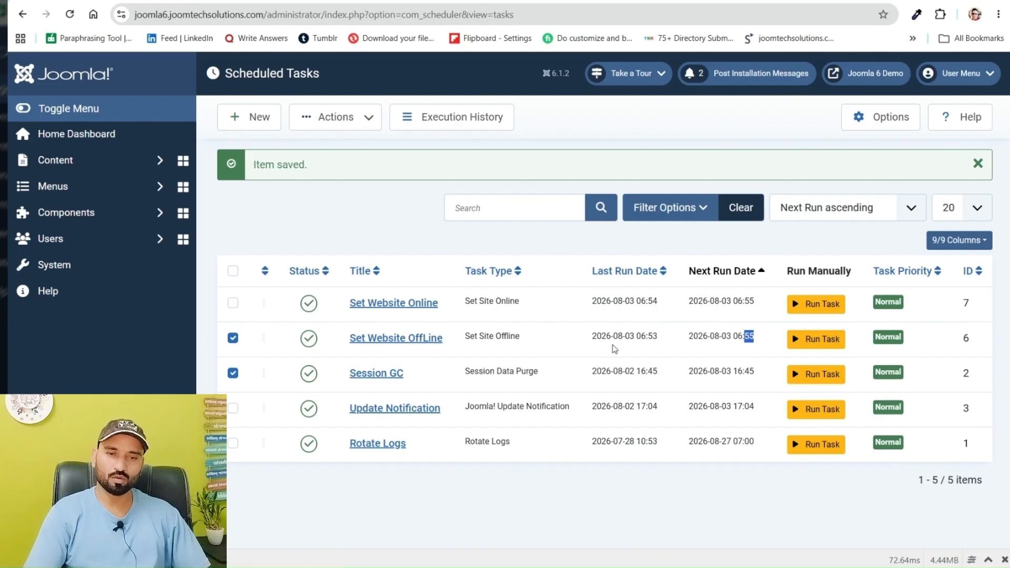
{"action": "left_click", "coordinate": [655, 299]}
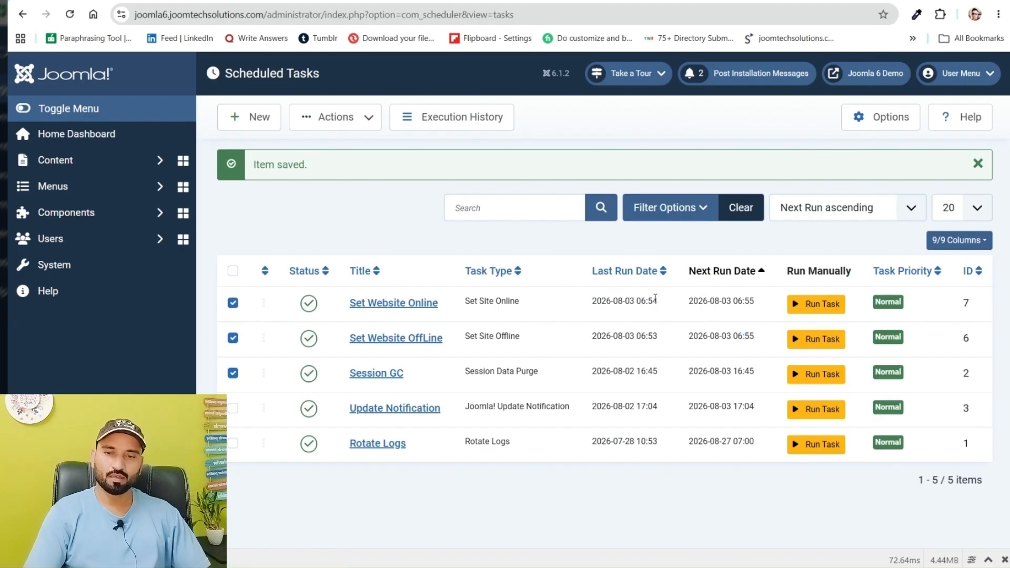
Set the Set Website OffLine task's interval to 2 minutes, then save and close it
{"action": "left_click", "coordinate": [400, 339]}
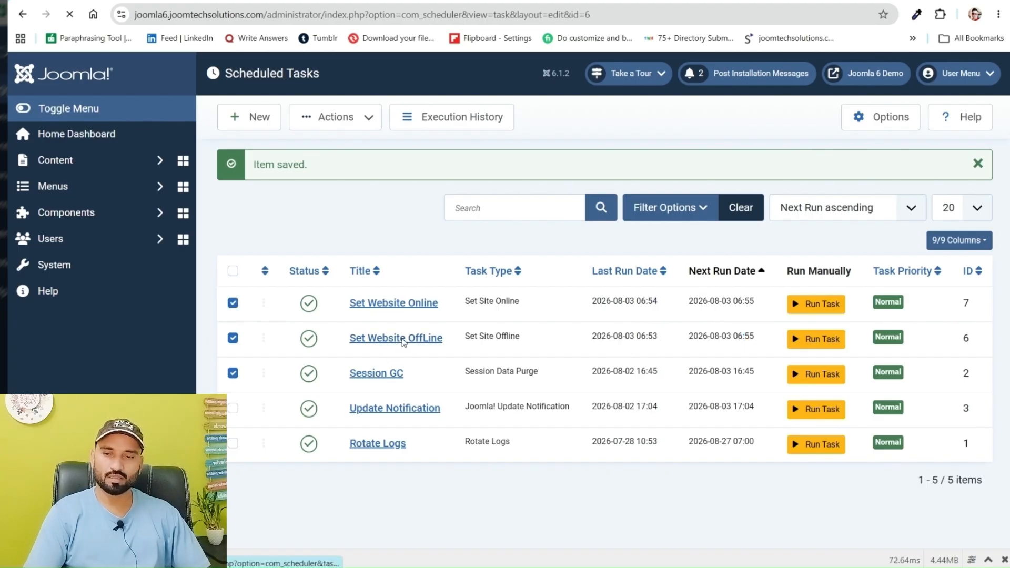
{"action": "left_click_drag", "start_coordinate": [261, 411], "coordinate": [234, 401]}
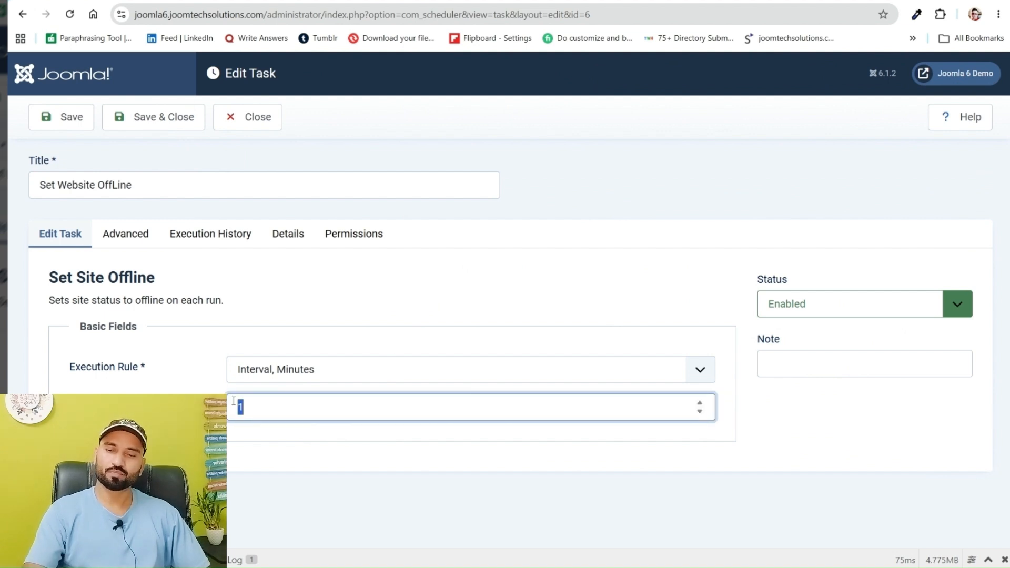
{"action": "type", "text": "2"}
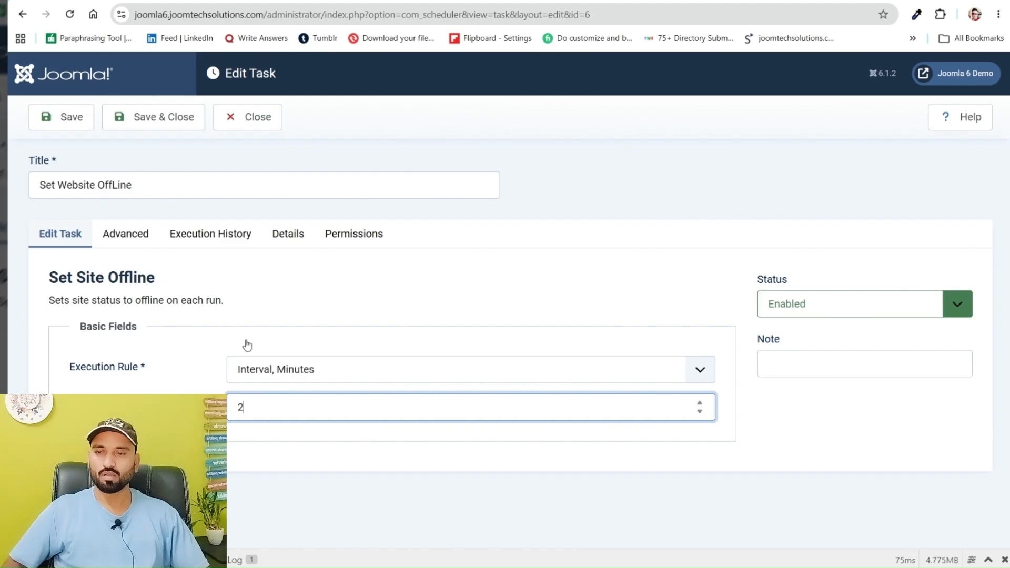
{"action": "left_click", "coordinate": [143, 121]}
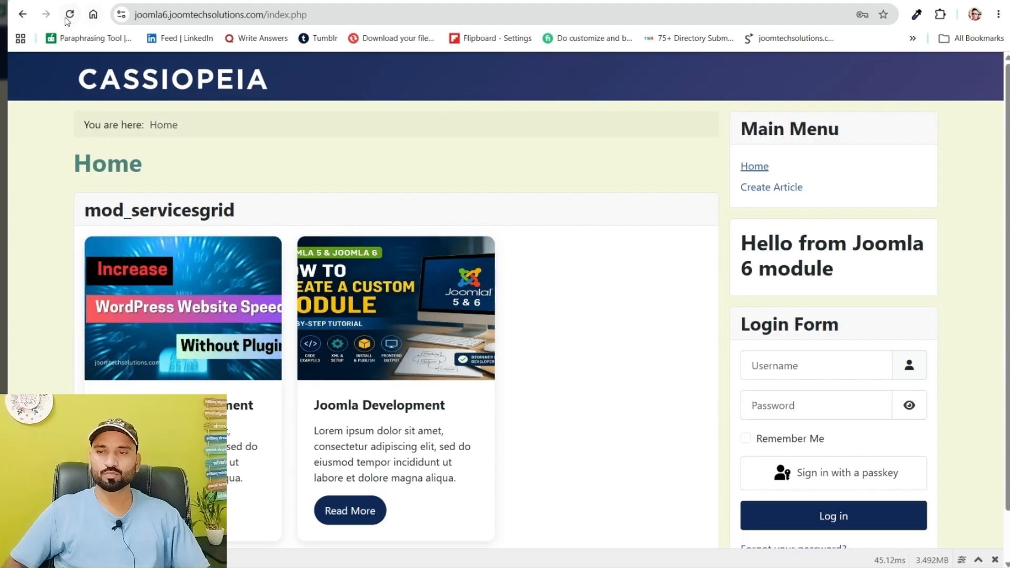
Run the Set Website OffLine task manually and close its run report
{"action": "left_click", "coordinate": [69, 16]}
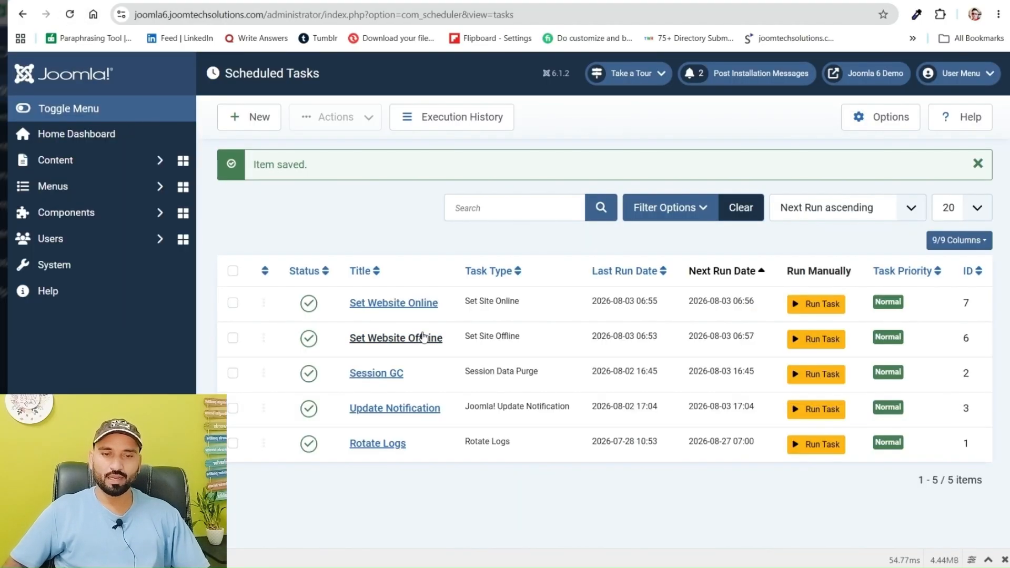
{"action": "left_click", "coordinate": [821, 341]}
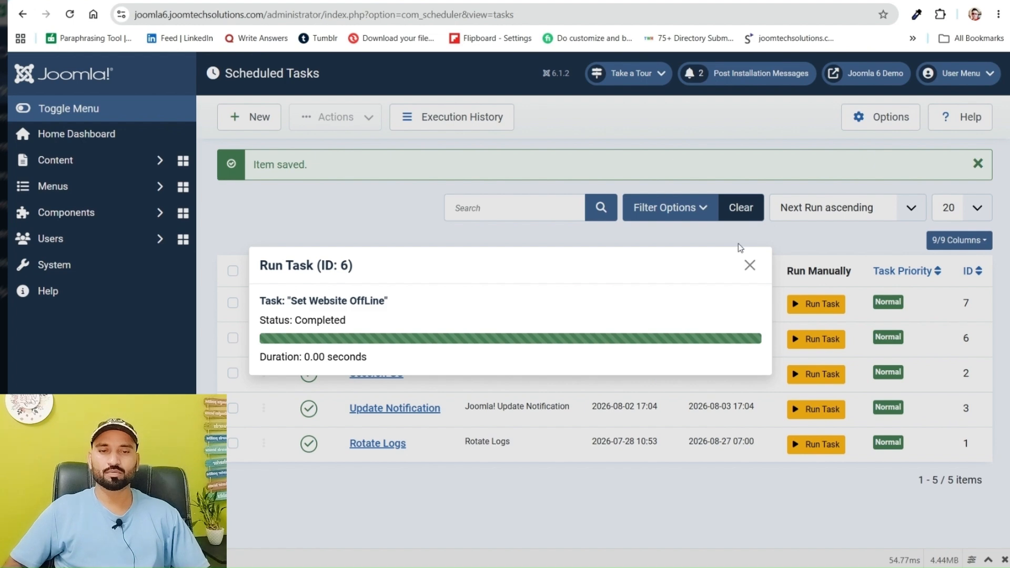
{"action": "left_click", "coordinate": [750, 265]}
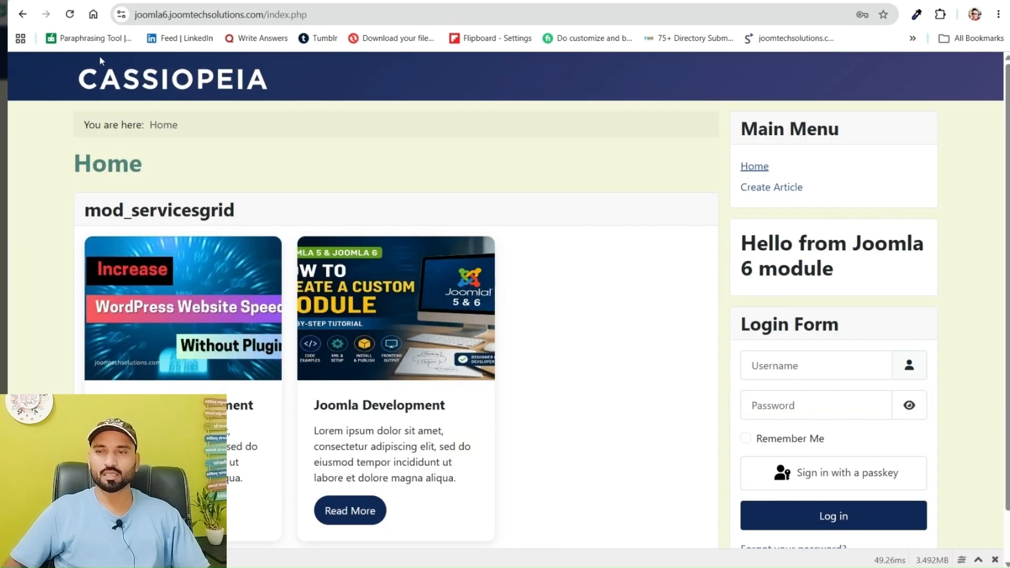
Reload the public home page several times to check the site's status, looking at the scheduled tasks list in between
{"action": "left_click", "coordinate": [69, 14]}
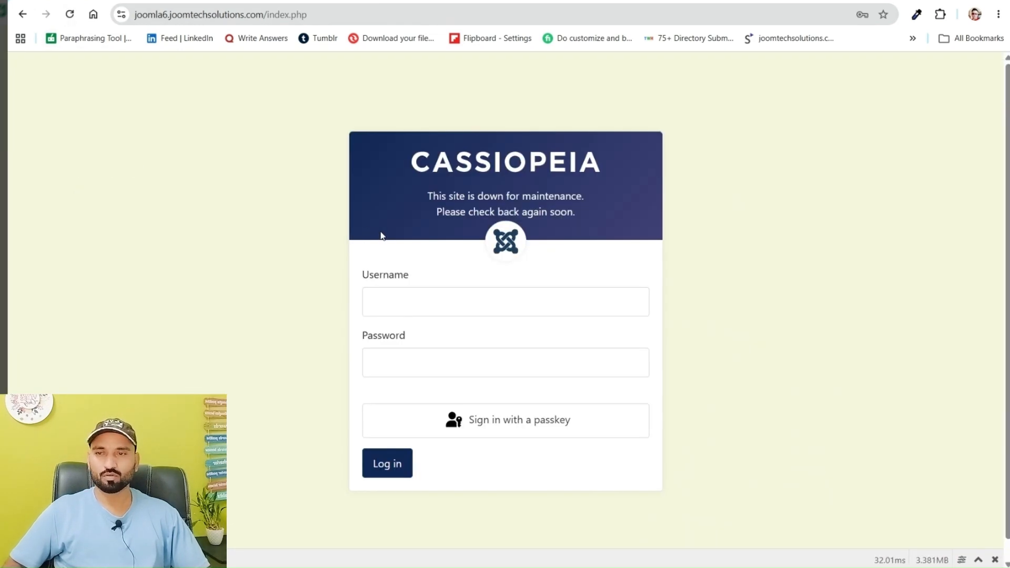
{"action": "left_click", "coordinate": [74, 16]}
{"action": "left_click", "coordinate": [73, 15]}
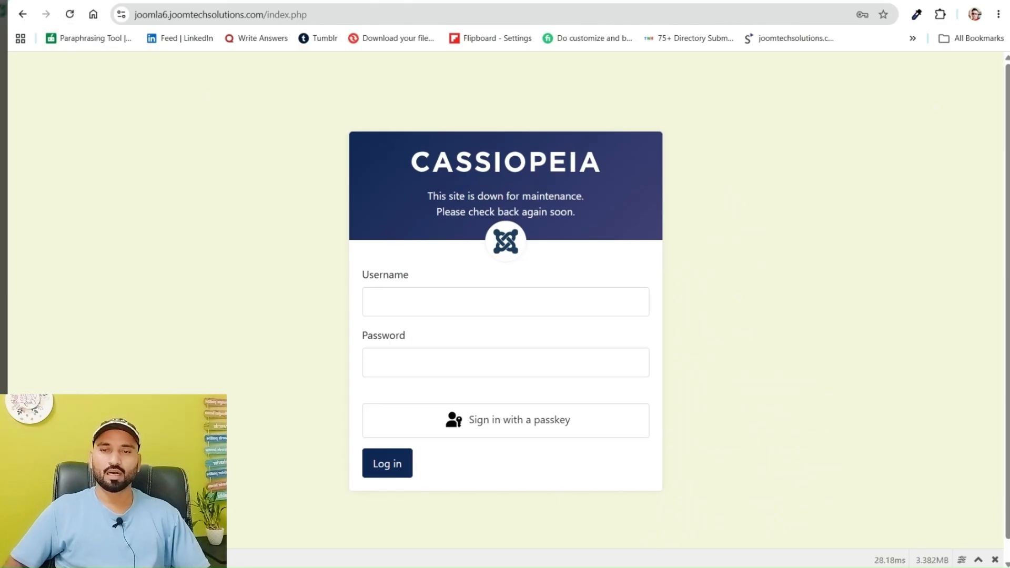
{"action": "left_click", "coordinate": [369, 1]}
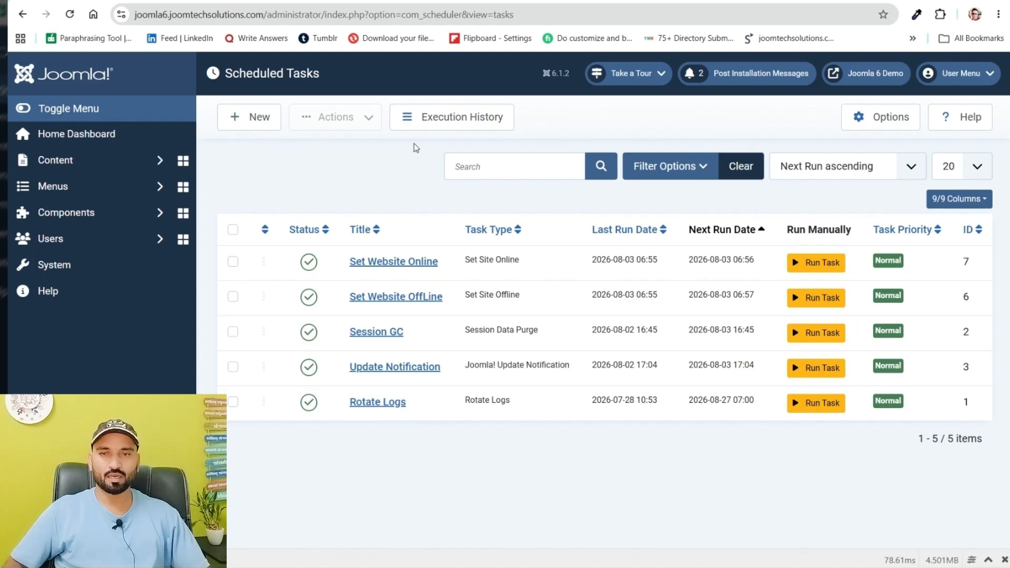
{"action": "left_click", "coordinate": [446, 2]}
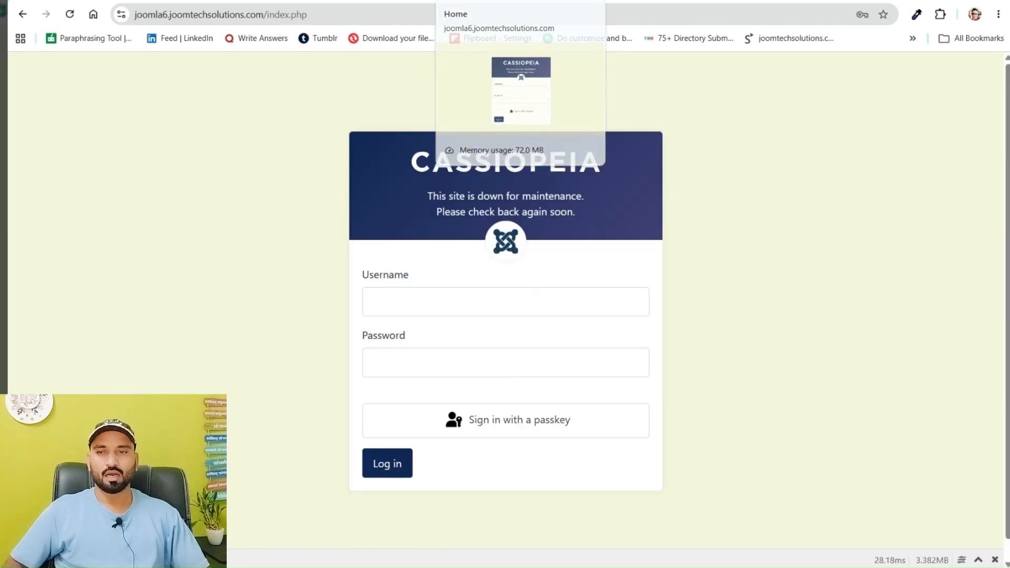
{"action": "left_click", "coordinate": [384, 19]}
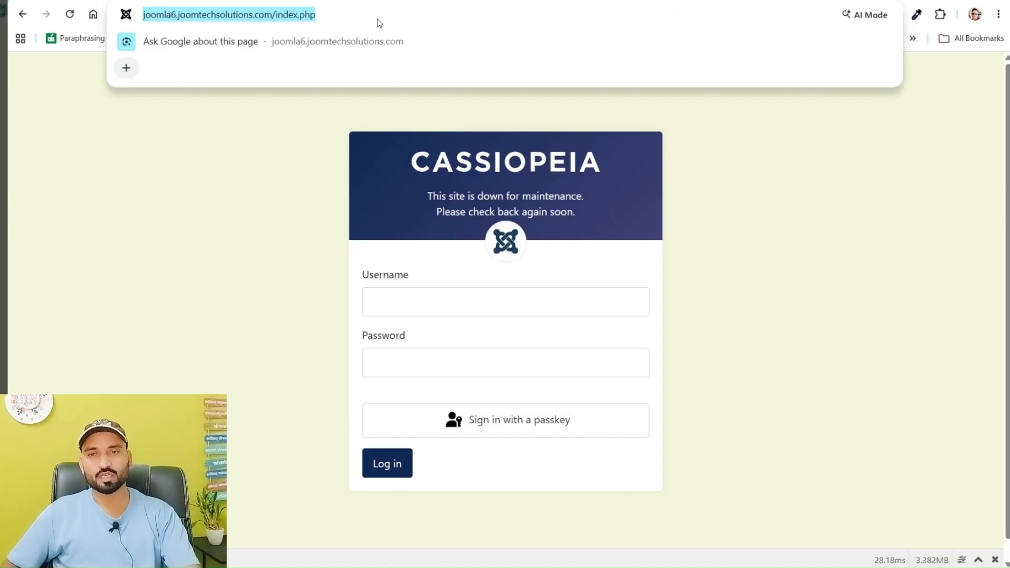
{"action": "key", "text": "Return"}
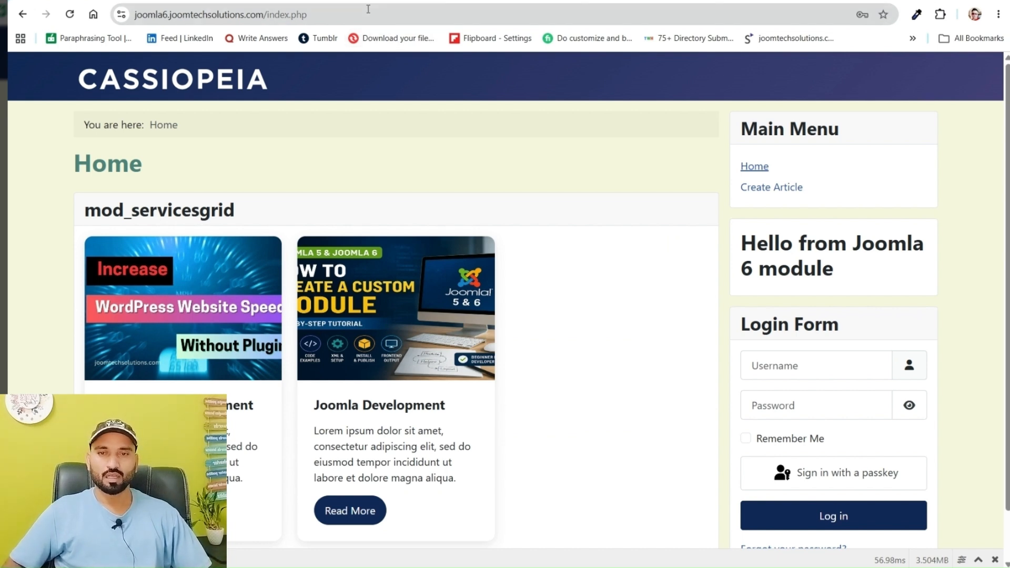
Check the Set Website Online task's last run time, then reload the public home page twice to compare its status
{"action": "left_click", "coordinate": [550, 1]}
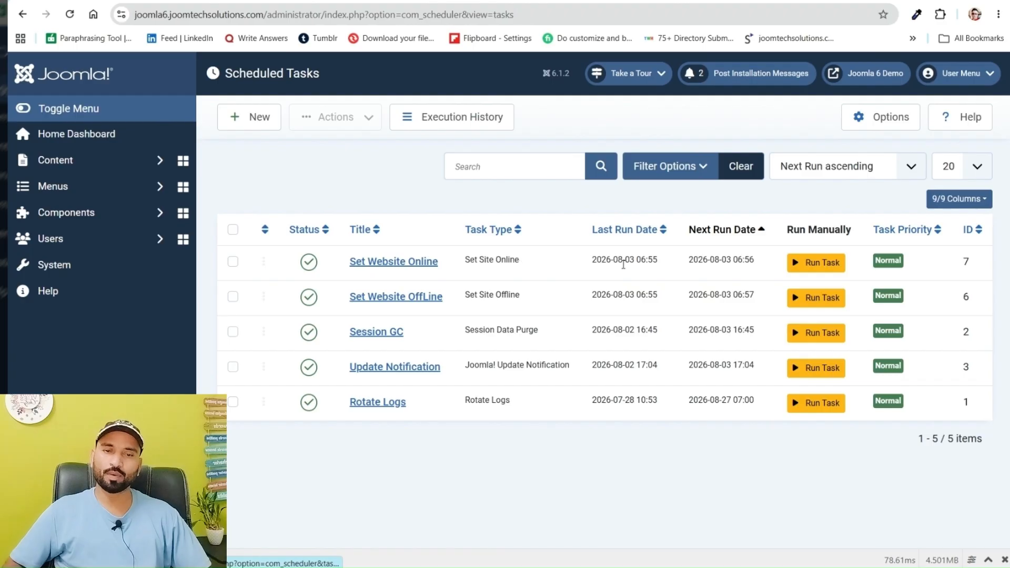
{"action": "double_click", "coordinate": [653, 260]}
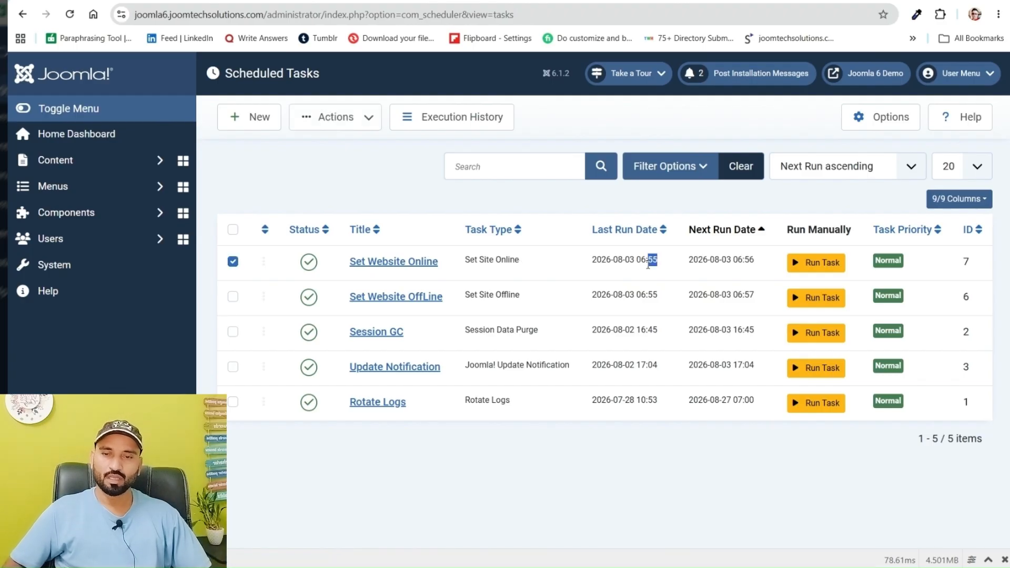
{"action": "key", "text": "ctrl+Tab"}
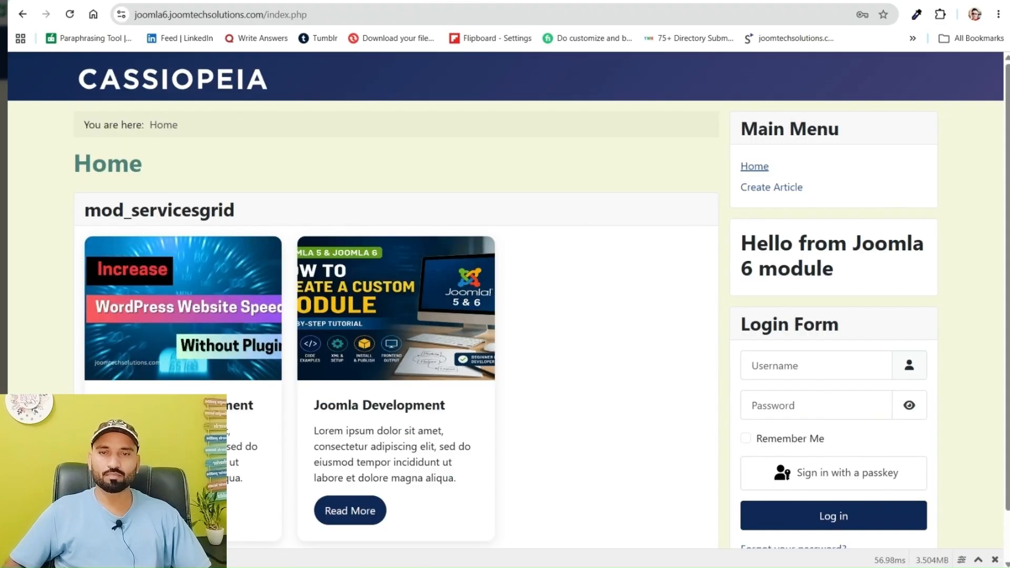
{"action": "left_click", "coordinate": [486, 15]}
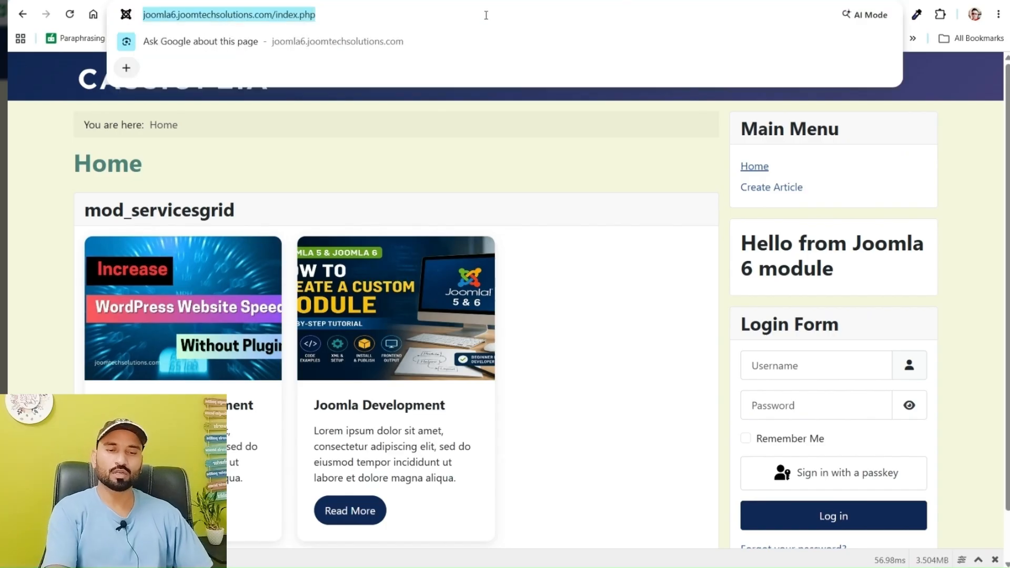
{"action": "key", "text": "Return"}
{"action": "left_click", "coordinate": [486, 15]}
{"action": "key", "text": "Return"}
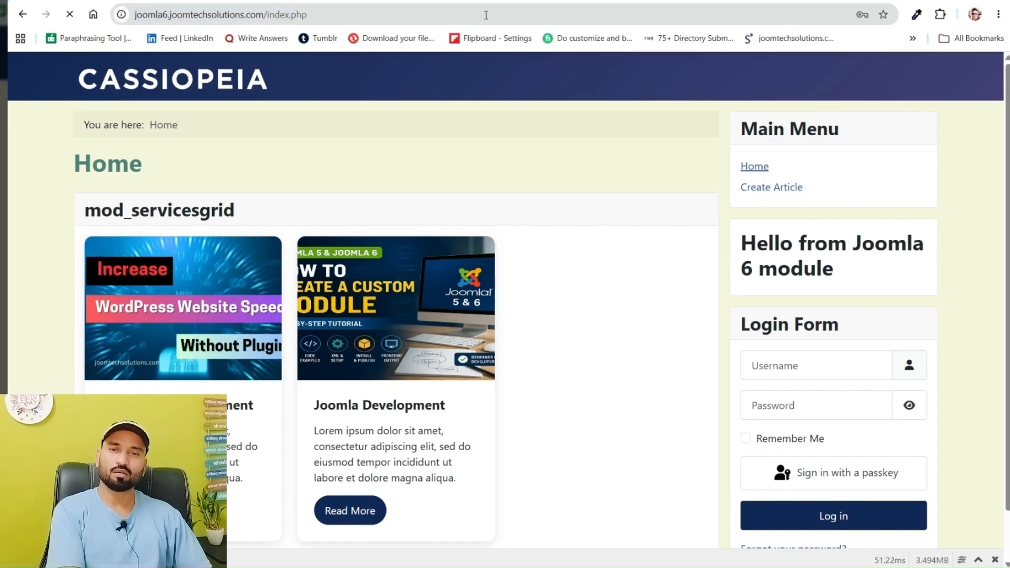
Return to the scheduled tasks list and examine the Set Website Online task's next run time
{"action": "left_click", "coordinate": [494, 1]}
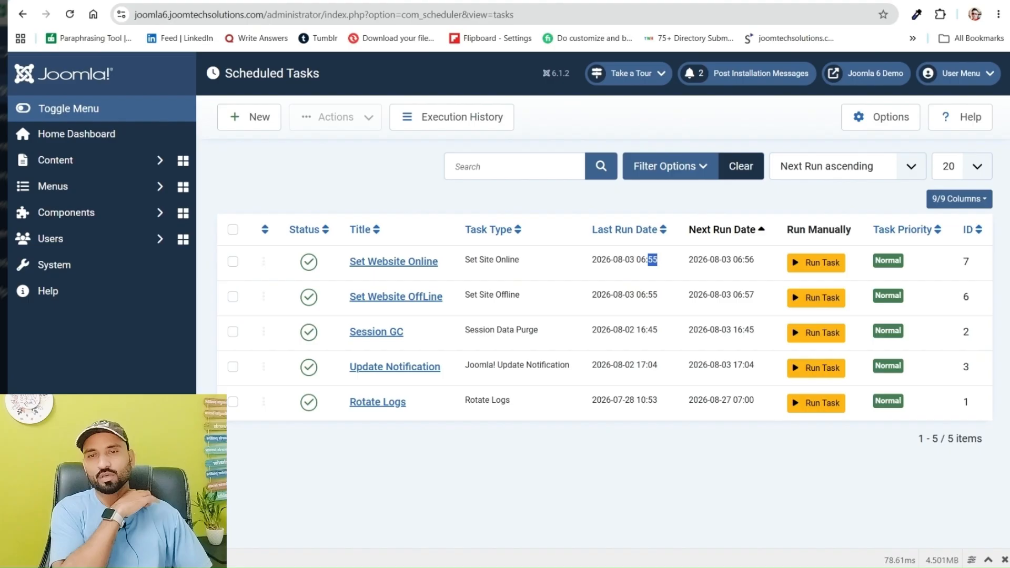
{"action": "key", "text": "ctrl+Tab"}
{"action": "left_click", "coordinate": [500, 1]}
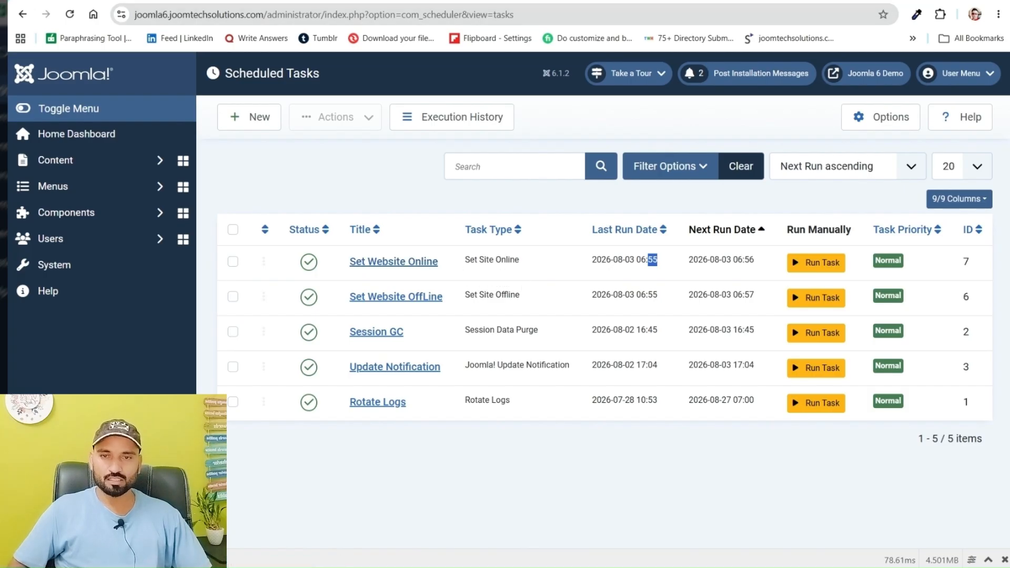
{"action": "left_click", "coordinate": [665, 269]}
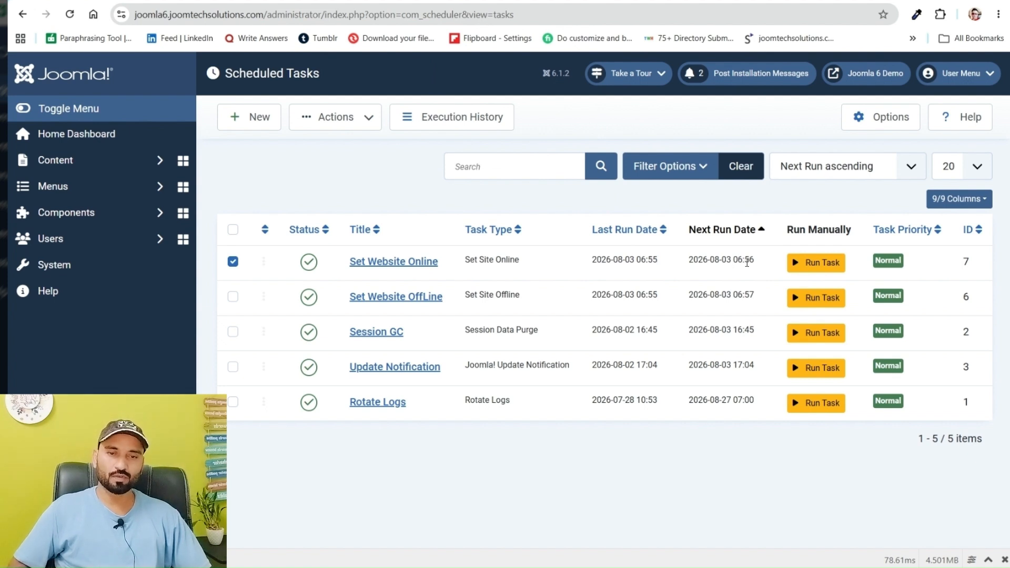
{"action": "left_click_drag", "start_coordinate": [749, 262], "coordinate": [754, 262]}
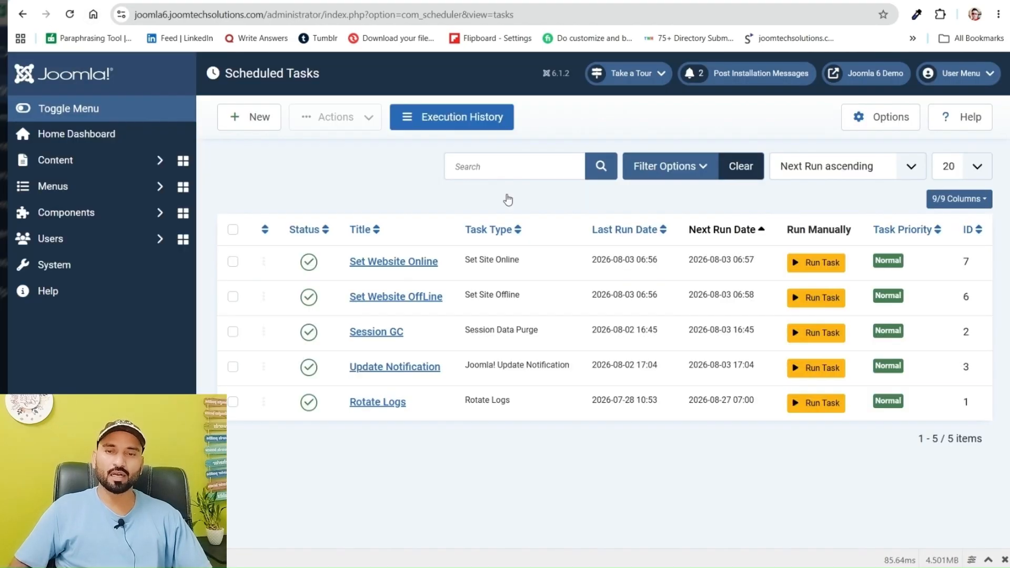
Compare the public home page's status with the run times in the scheduled tasks list, going back and forth between them
{"action": "left_click", "coordinate": [615, 262]}
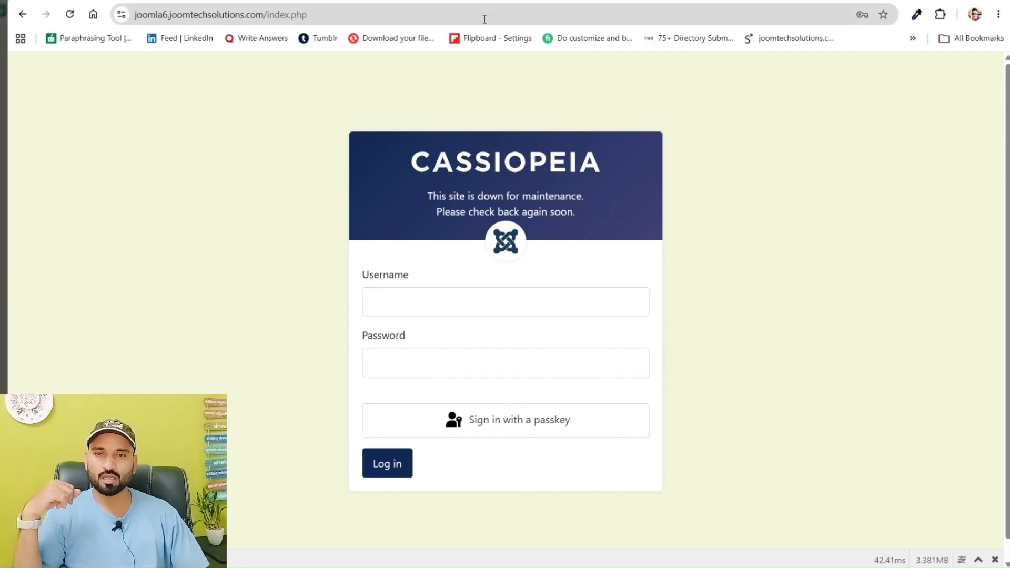
{"action": "left_click", "coordinate": [484, 20]}
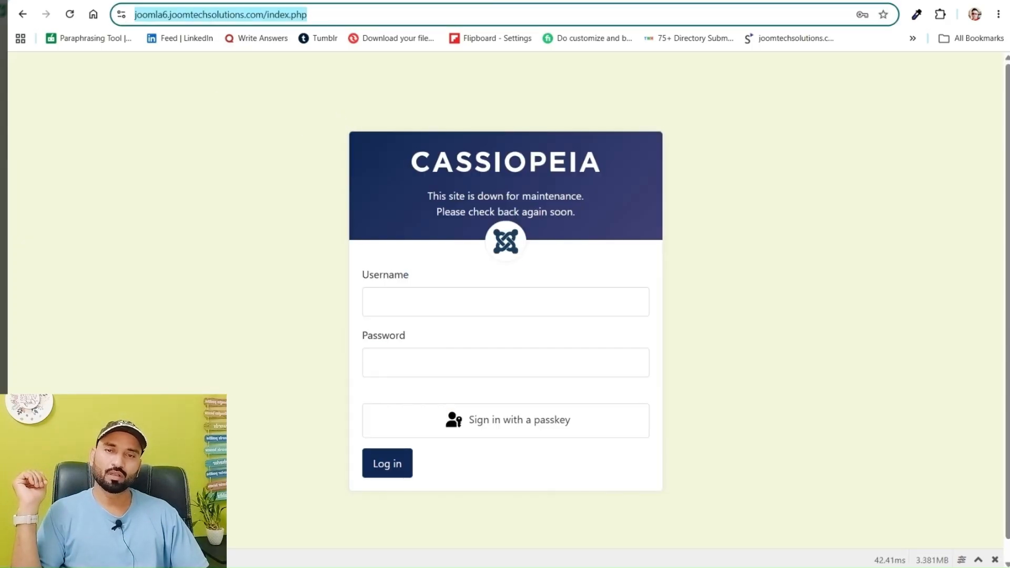
{"action": "left_click", "coordinate": [558, 1]}
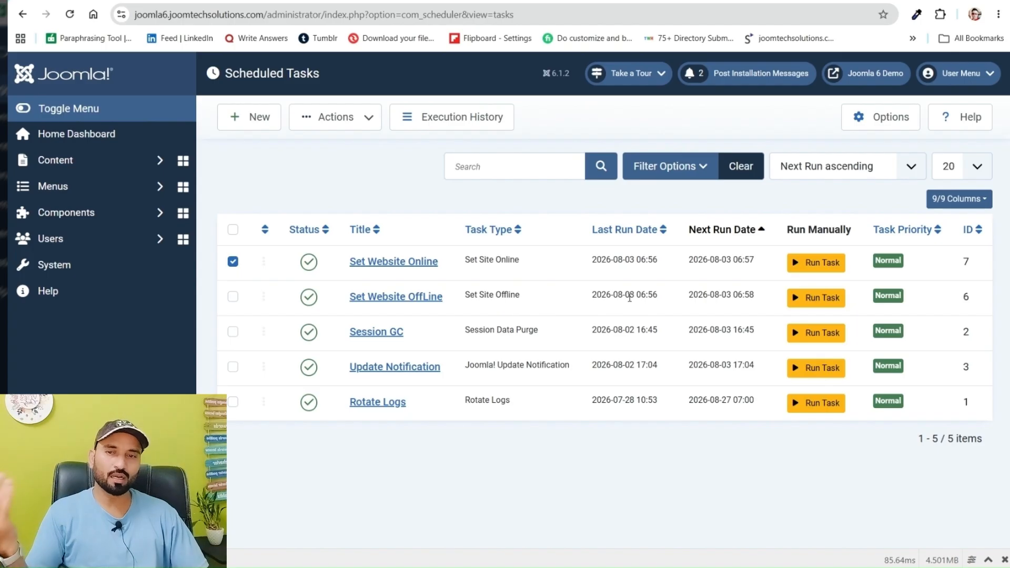
{"action": "left_click", "coordinate": [459, 1]}
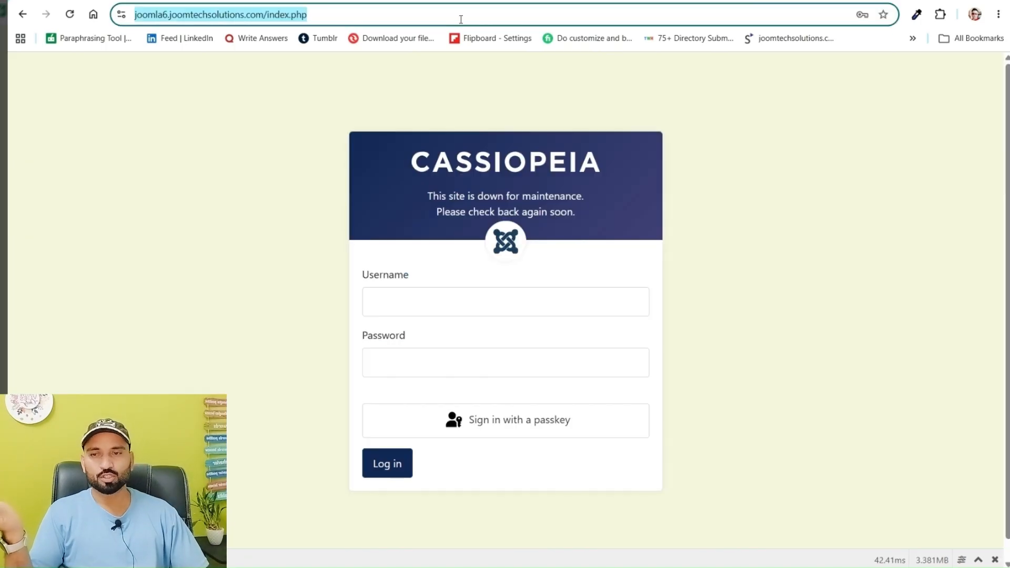
{"action": "left_click", "coordinate": [328, 15]}
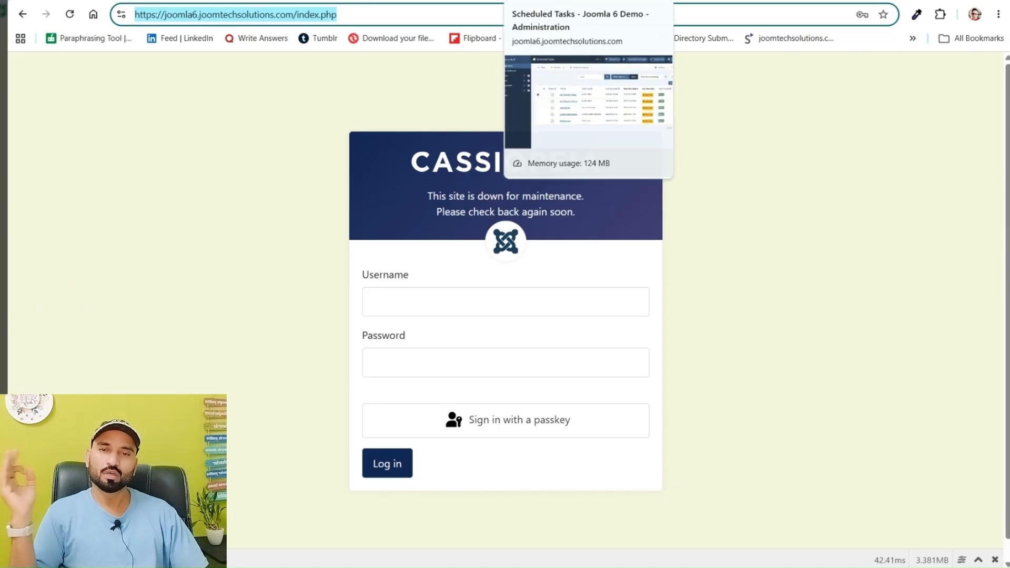
{"action": "left_click", "coordinate": [560, 1]}
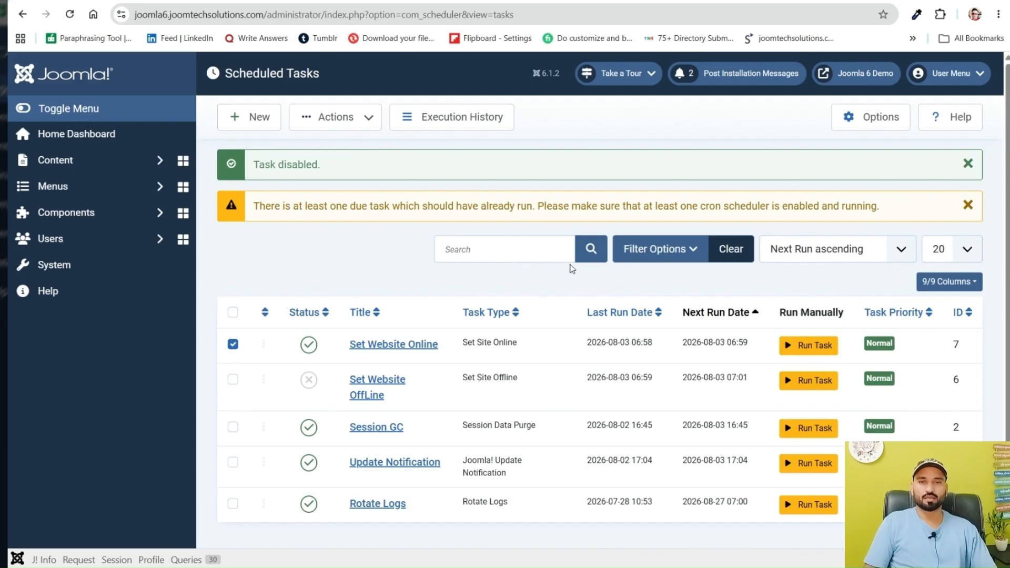
Switch to the Hostinger hPanel, dismiss the notifications, and open the dashboard of the joomla6.joomtechsolutions.com website
{"action": "left_click", "coordinate": [593, 1]}
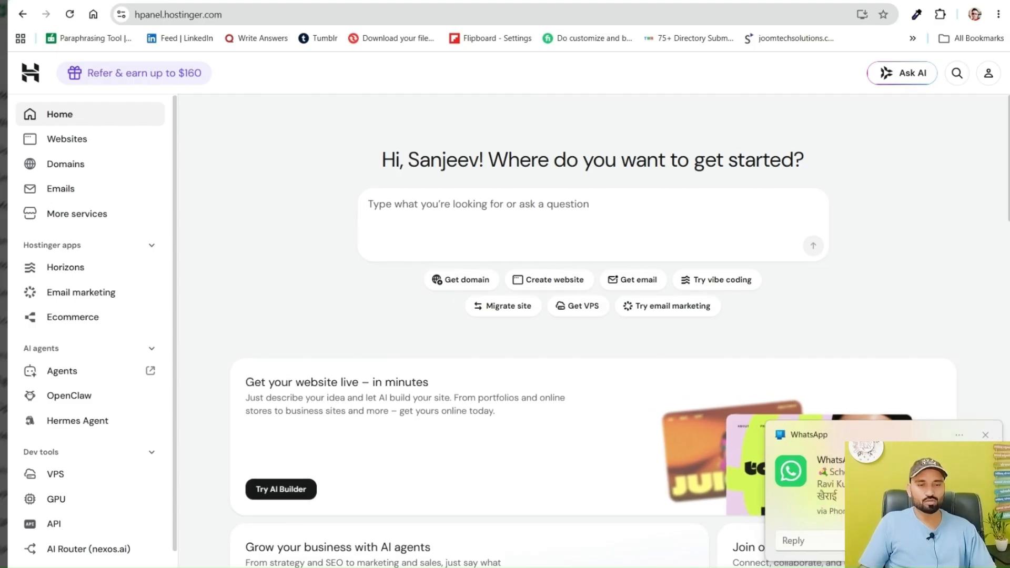
{"action": "left_click", "coordinate": [986, 436]}
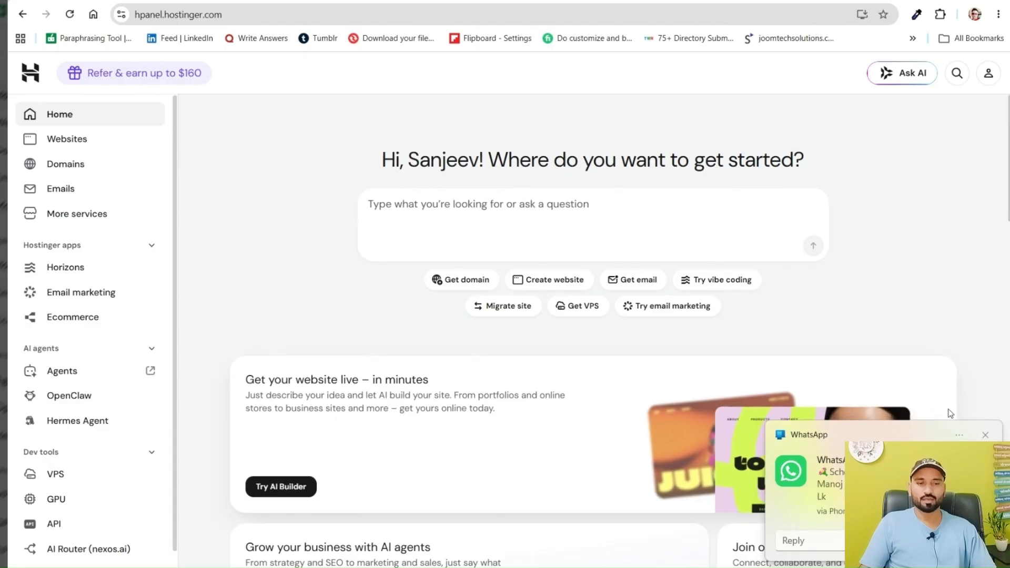
{"action": "left_click", "coordinate": [985, 436]}
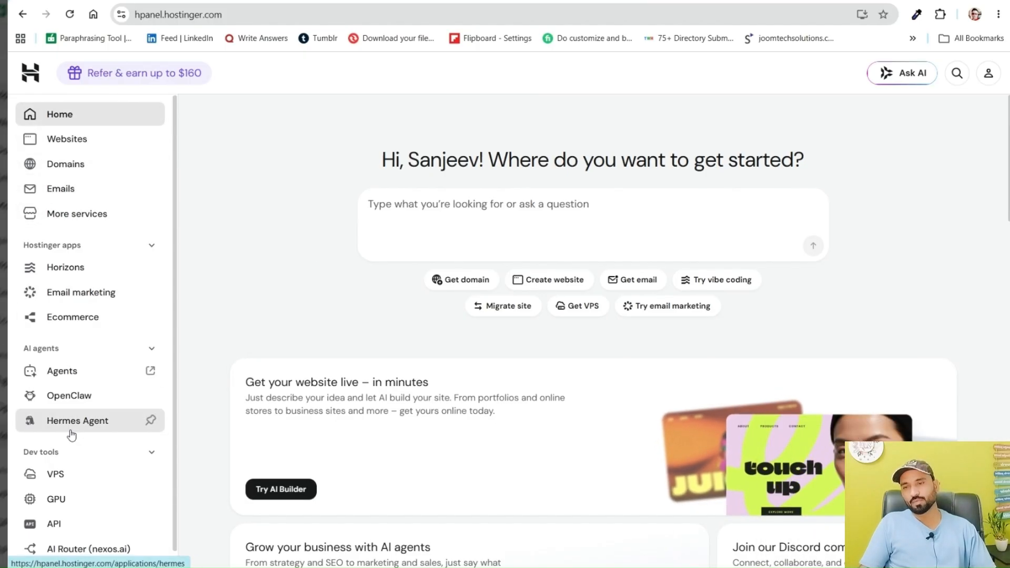
{"action": "left_click", "coordinate": [68, 143]}
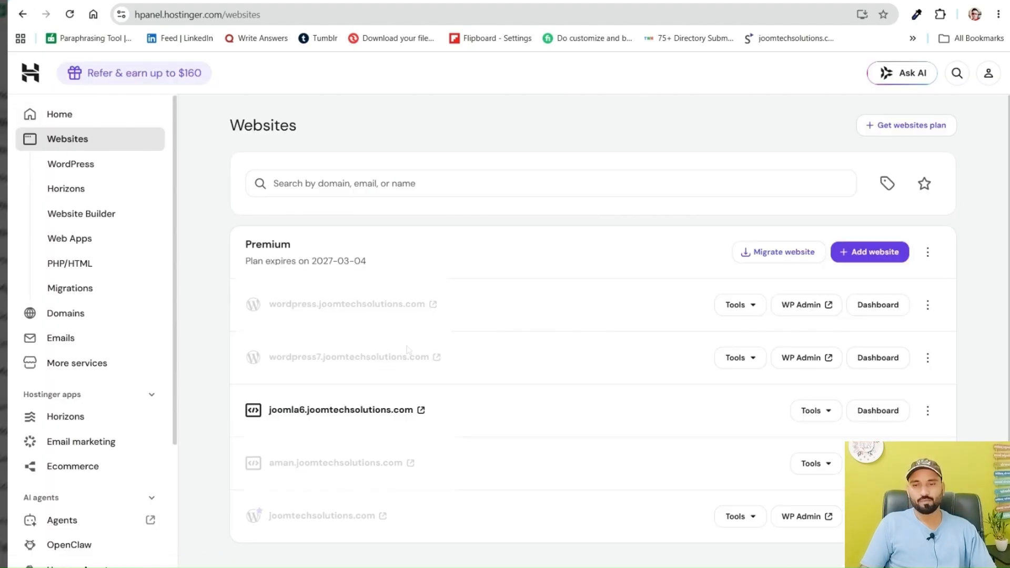
{"action": "scroll", "coordinate": [399, 342], "scroll_direction": "down", "scroll_amount": 1}
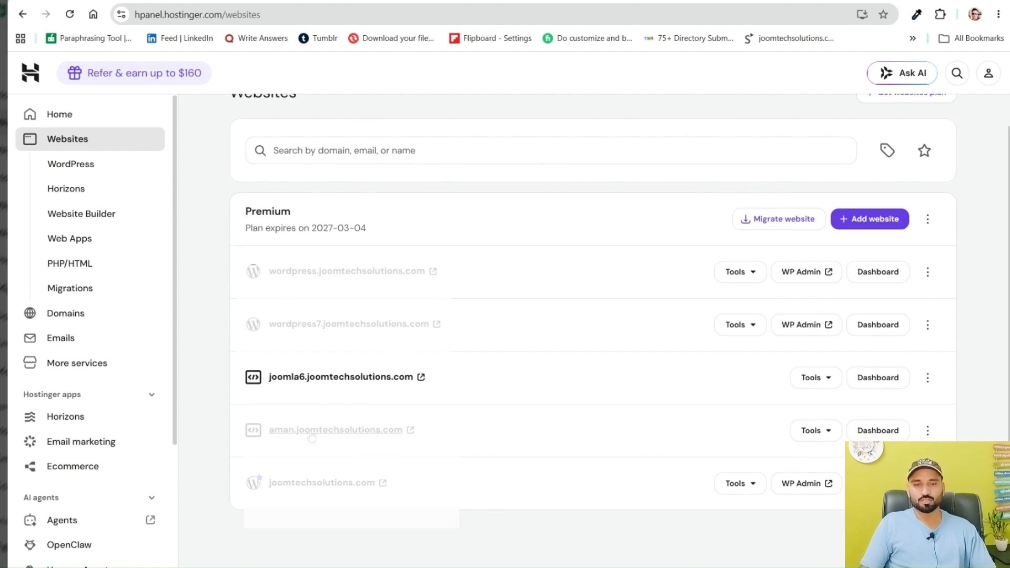
{"action": "left_click", "coordinate": [880, 383]}
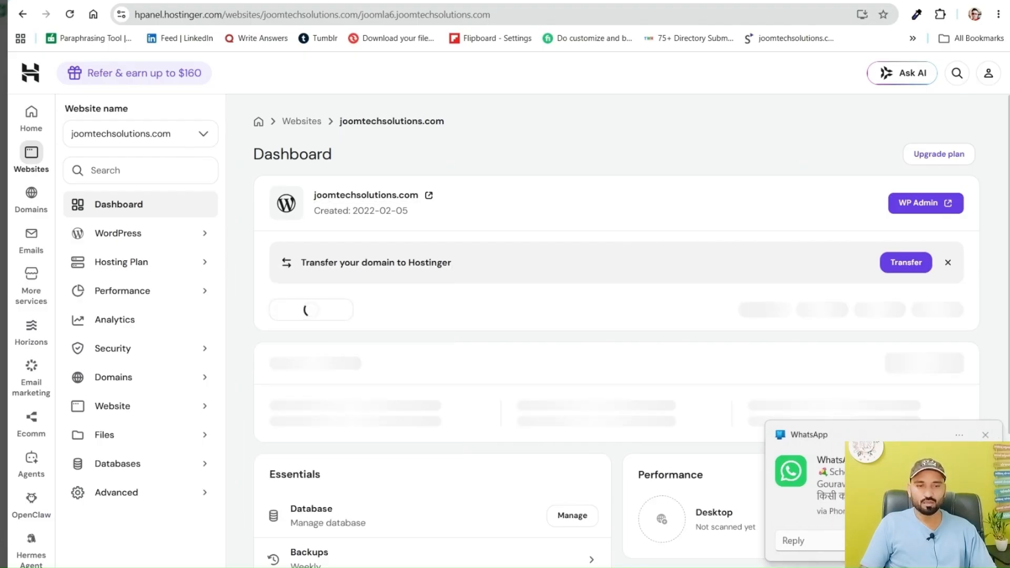
Open the website's advanced Cron Jobs page and dismiss the notification covering it
{"action": "scroll", "coordinate": [413, 397], "scroll_direction": "down", "scroll_amount": 3}
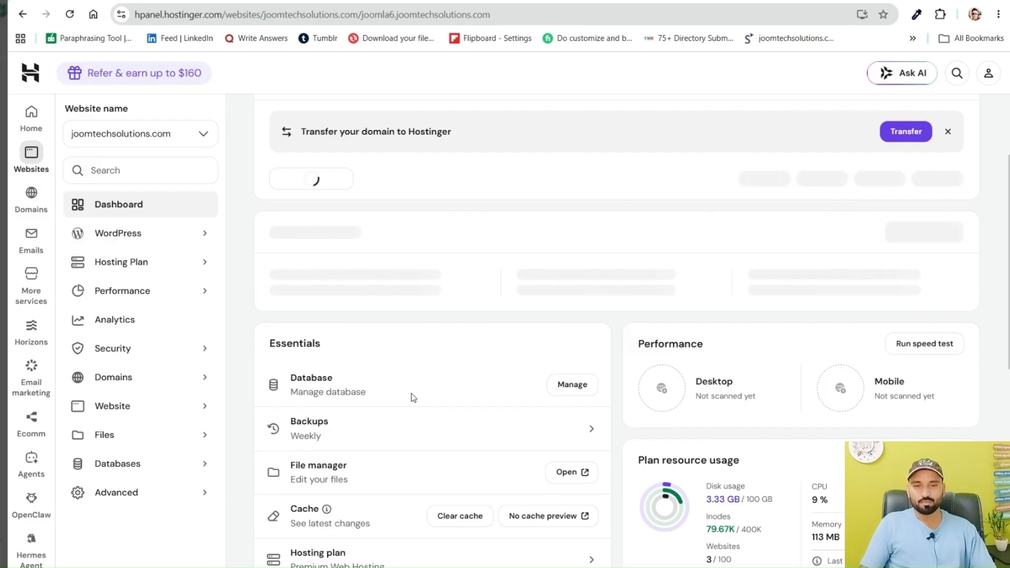
{"action": "scroll", "coordinate": [413, 398], "scroll_direction": "down", "scroll_amount": 5}
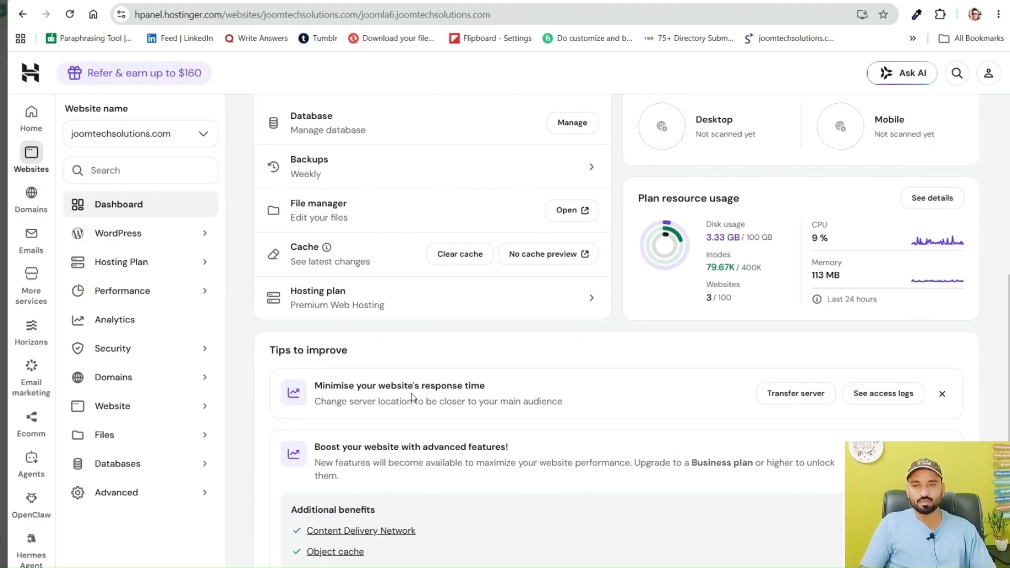
{"action": "scroll", "coordinate": [414, 397], "scroll_direction": "down", "scroll_amount": 1}
{"action": "left_click", "coordinate": [117, 499]}
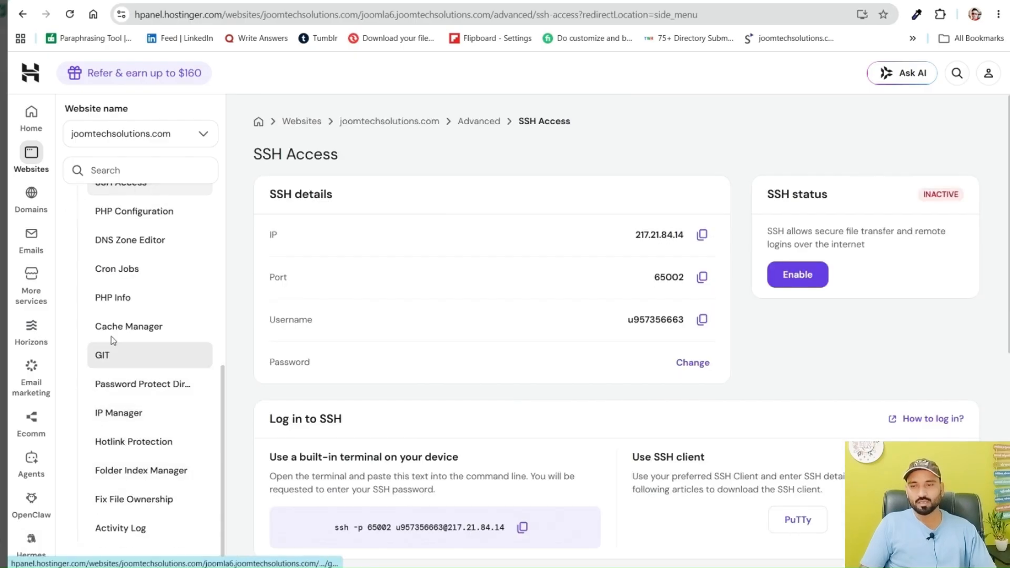
{"action": "left_click", "coordinate": [116, 271]}
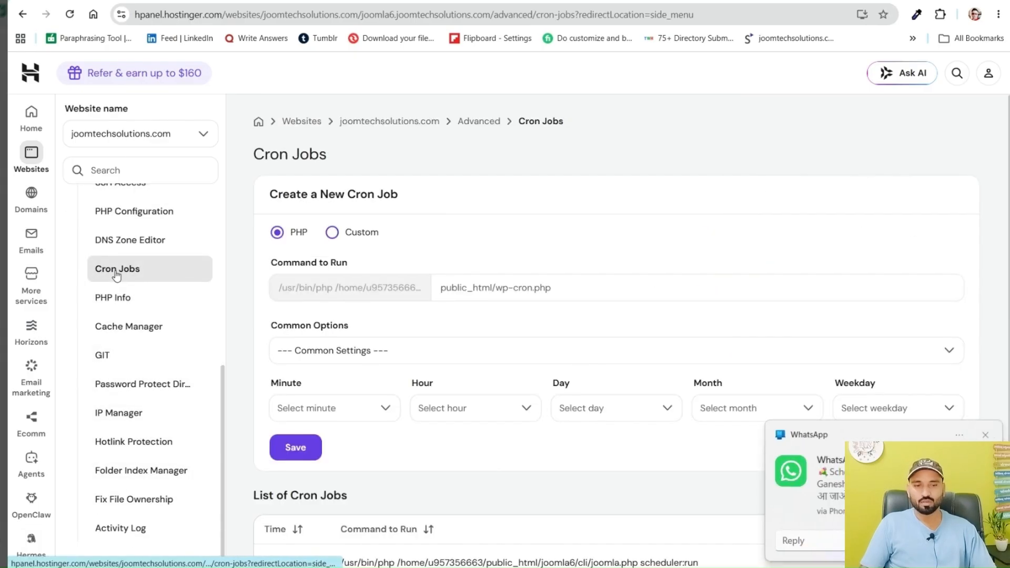
{"action": "left_click", "coordinate": [986, 436]}
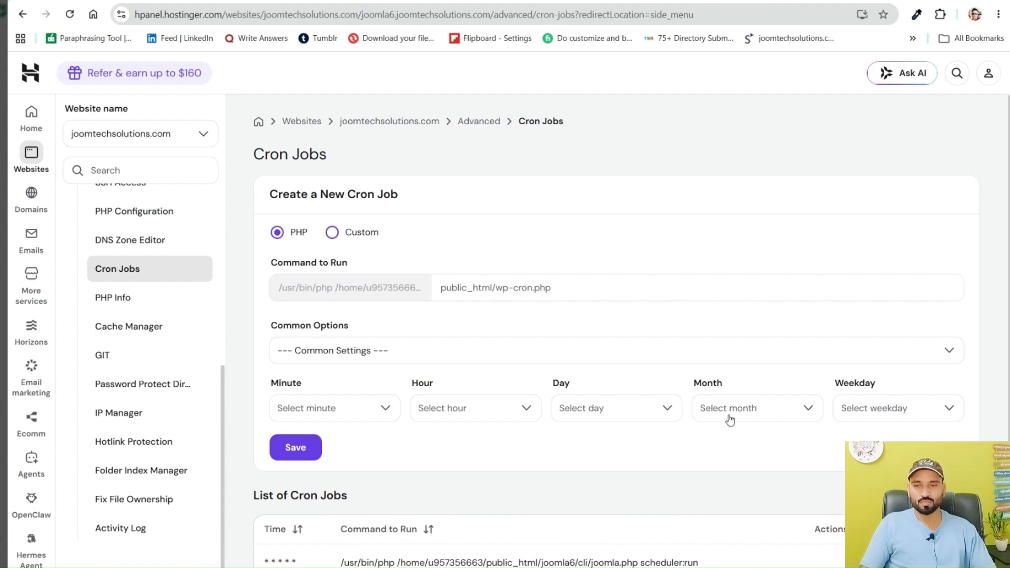
Examine the existing Joomla scheduler cron command and compare the Custom and PHP job types, leaving PHP selected
{"action": "scroll", "coordinate": [730, 419], "scroll_direction": "down", "scroll_amount": 1}
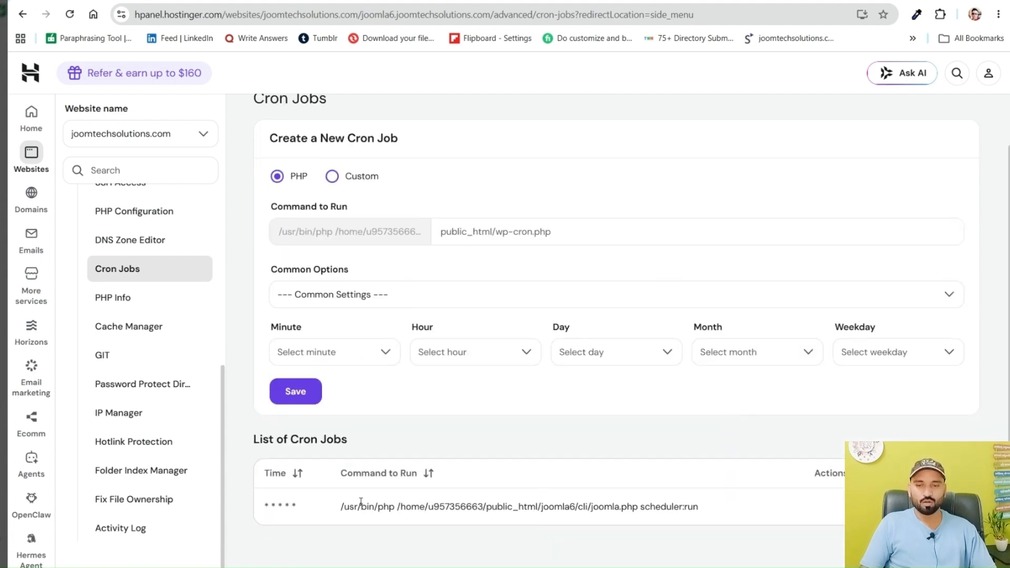
{"action": "left_click_drag", "start_coordinate": [340, 506], "coordinate": [756, 506]}
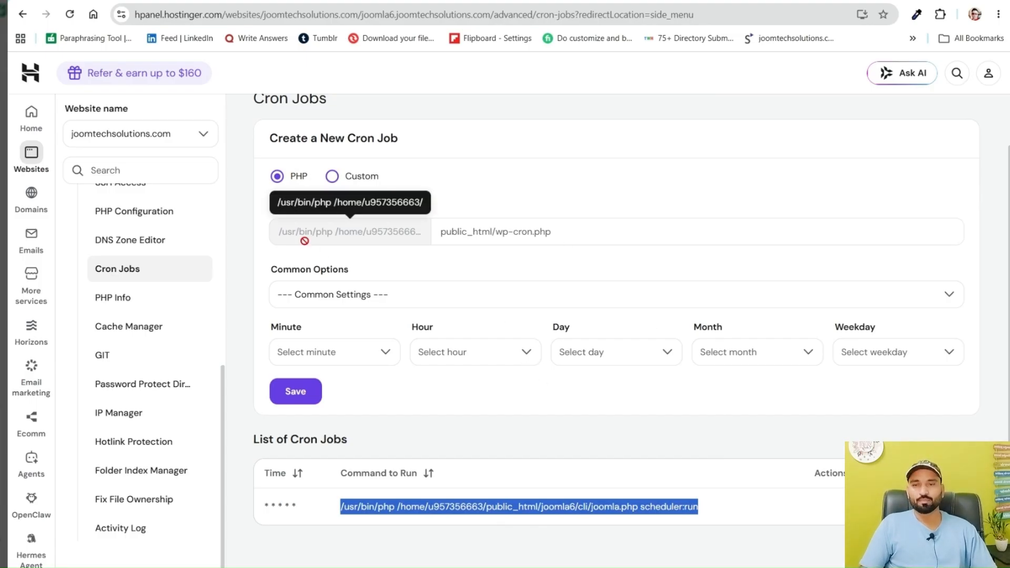
{"action": "scroll", "coordinate": [304, 241], "scroll_direction": "up", "scroll_amount": 1}
{"action": "left_click", "coordinate": [331, 235]}
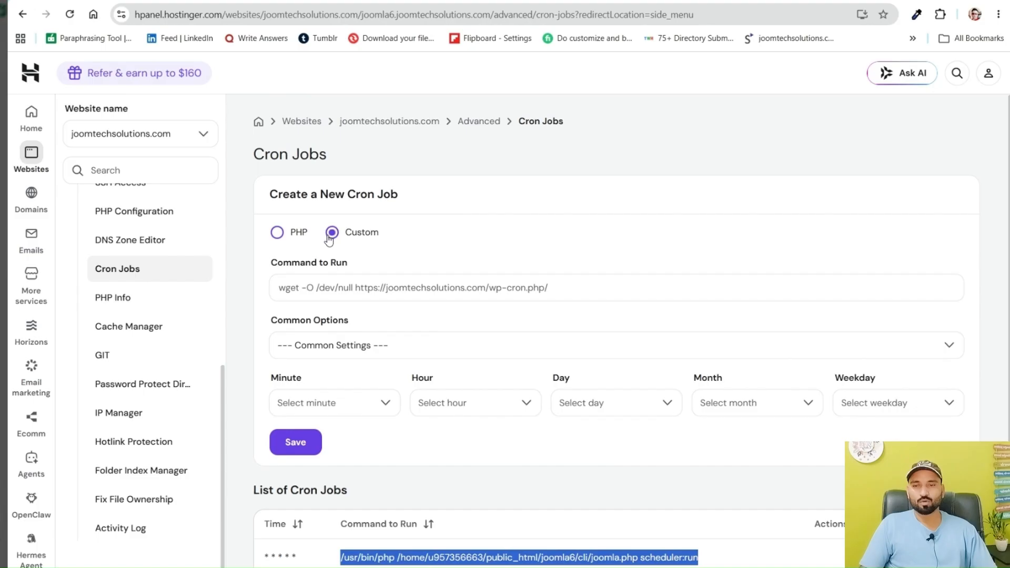
{"action": "left_click", "coordinate": [275, 235]}
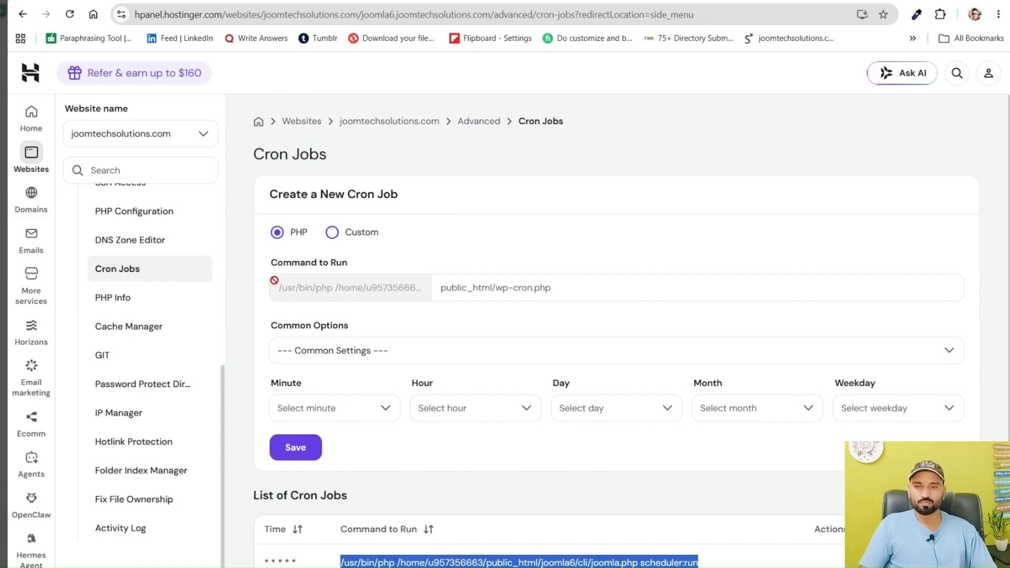
Examine the fixed PHP path prefix and the editable part of the new cron job's Command to Run
{"action": "left_click_drag", "start_coordinate": [274, 284], "coordinate": [418, 290]}
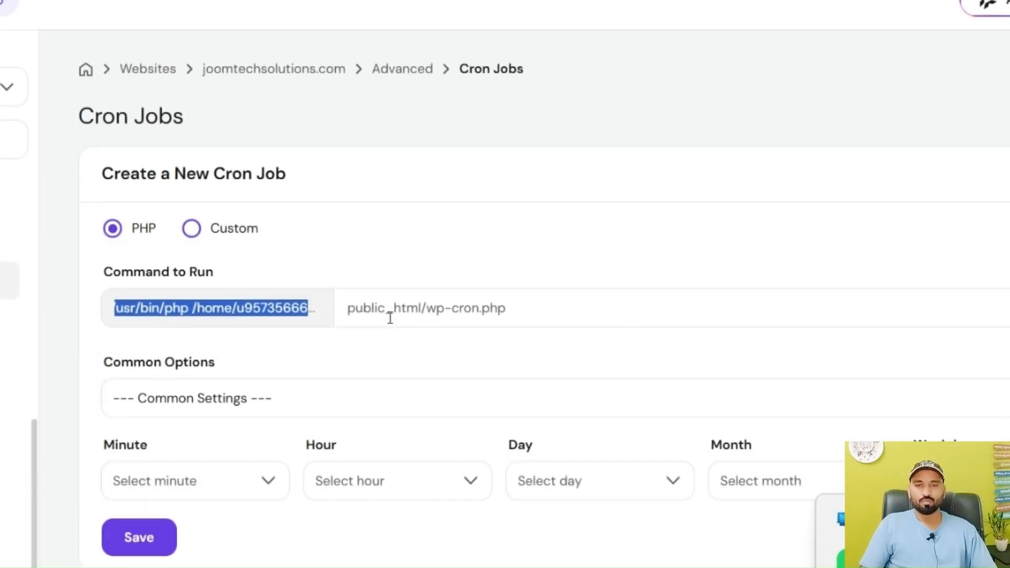
{"action": "left_click", "coordinate": [424, 308]}
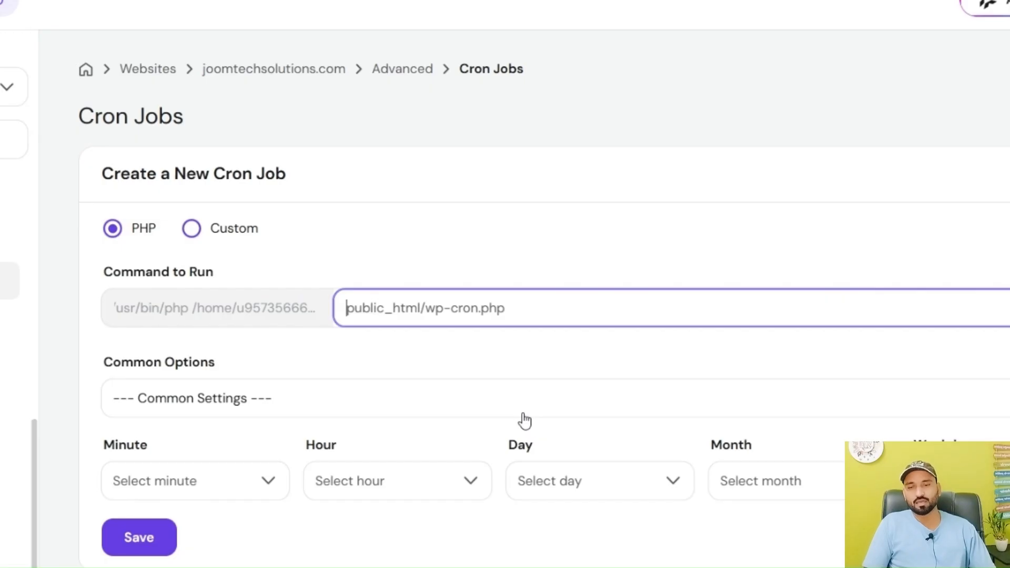
{"action": "scroll", "coordinate": [520, 406], "scroll_direction": "down", "scroll_amount": 1}
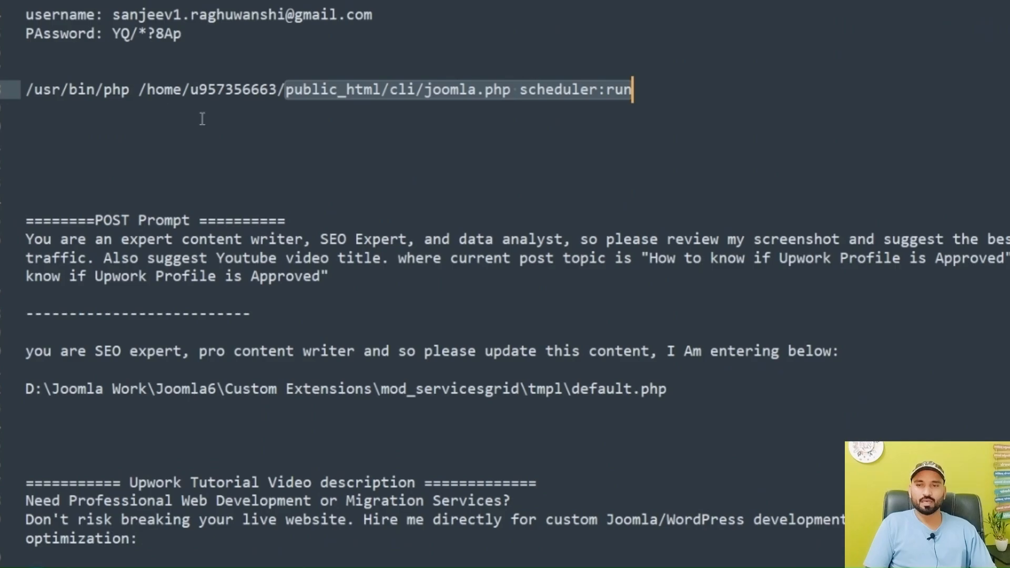
Switch to the text editor and examine the public_html/cli/joomla.php scheduler:run part of the saved cron command
{"action": "left_click", "coordinate": [254, 112]}
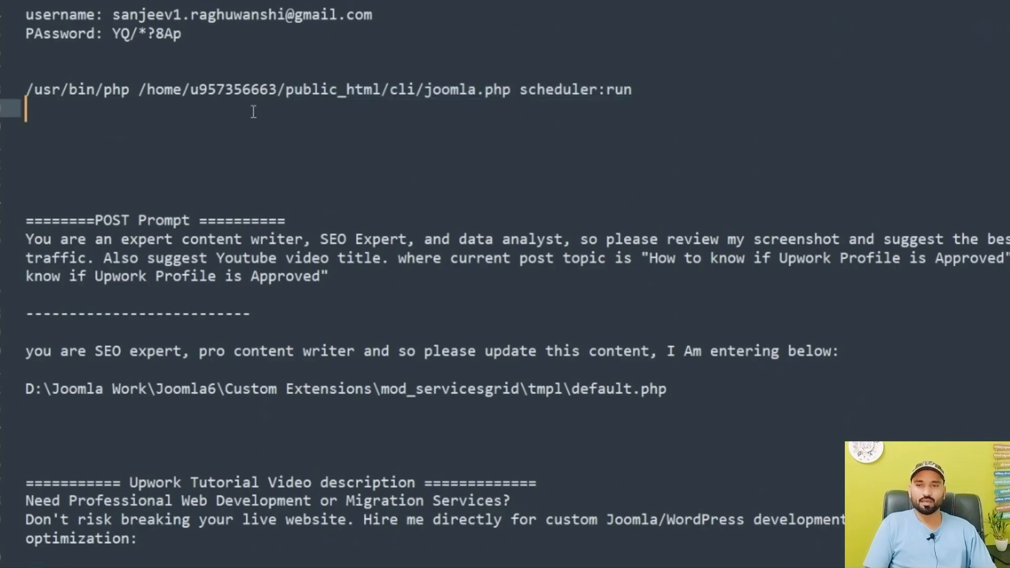
{"action": "left_click_drag", "start_coordinate": [287, 92], "coordinate": [646, 91]}
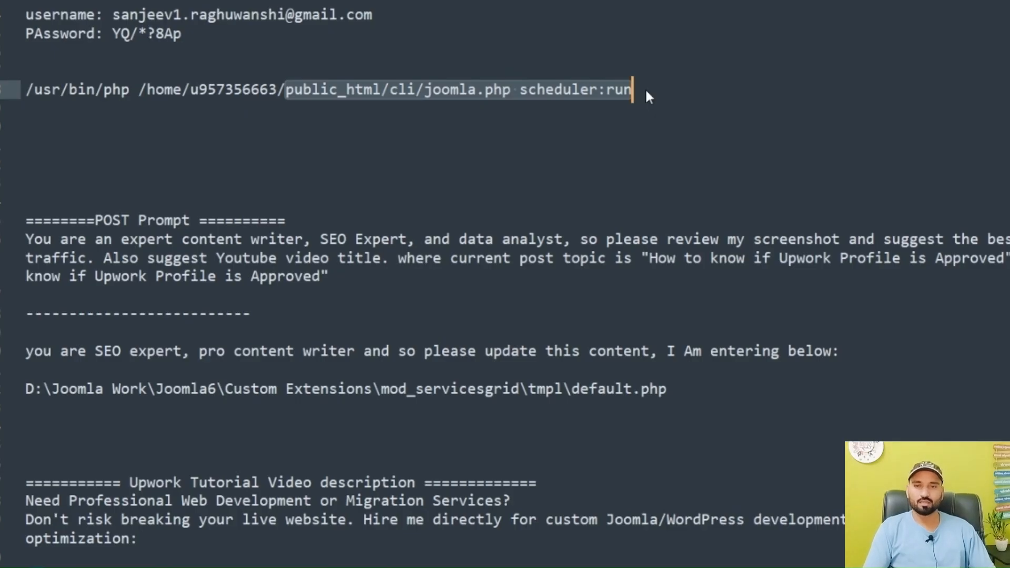
{"action": "left_click", "coordinate": [373, 89]}
{"action": "left_click", "coordinate": [384, 90]}
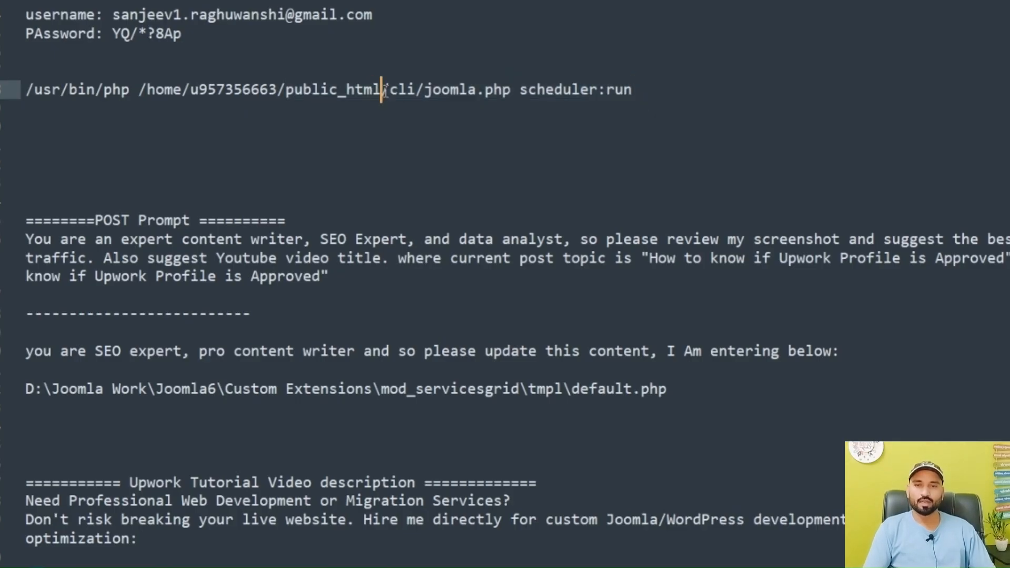
{"action": "left_click_drag", "start_coordinate": [387, 93], "coordinate": [418, 94]}
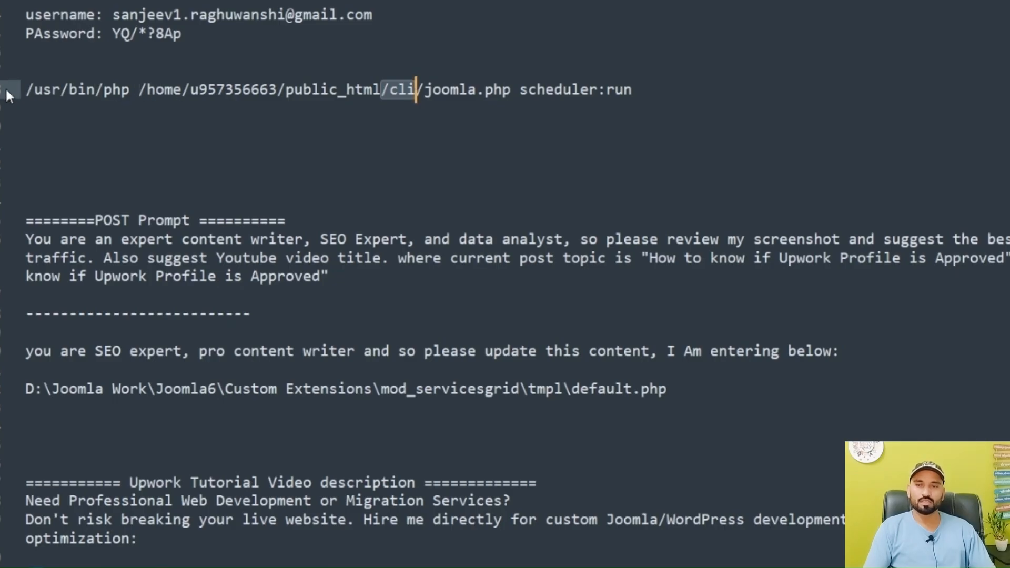
Remove the space between /usr/bin/php and /home in the saved command, and highlight its scheduler:run argument
{"action": "left_click", "coordinate": [138, 90]}
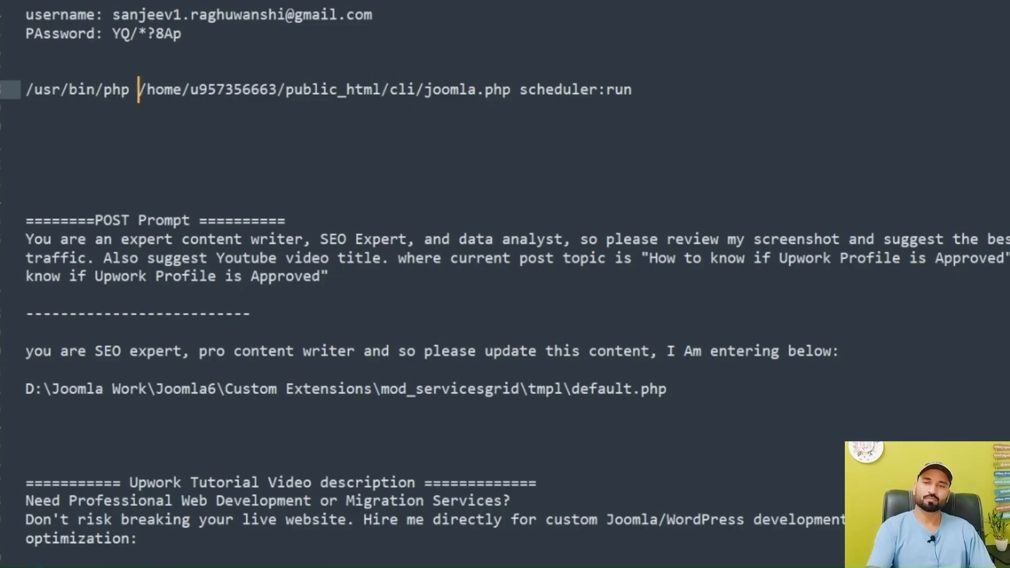
{"action": "key", "text": "BackSpace"}
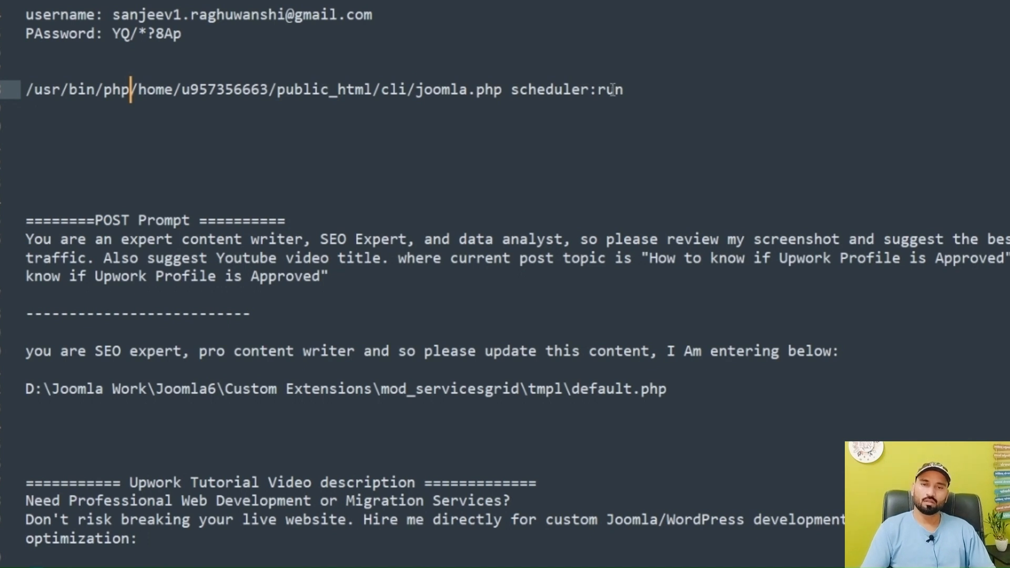
{"action": "left_click_drag", "start_coordinate": [632, 93], "coordinate": [381, 94]}
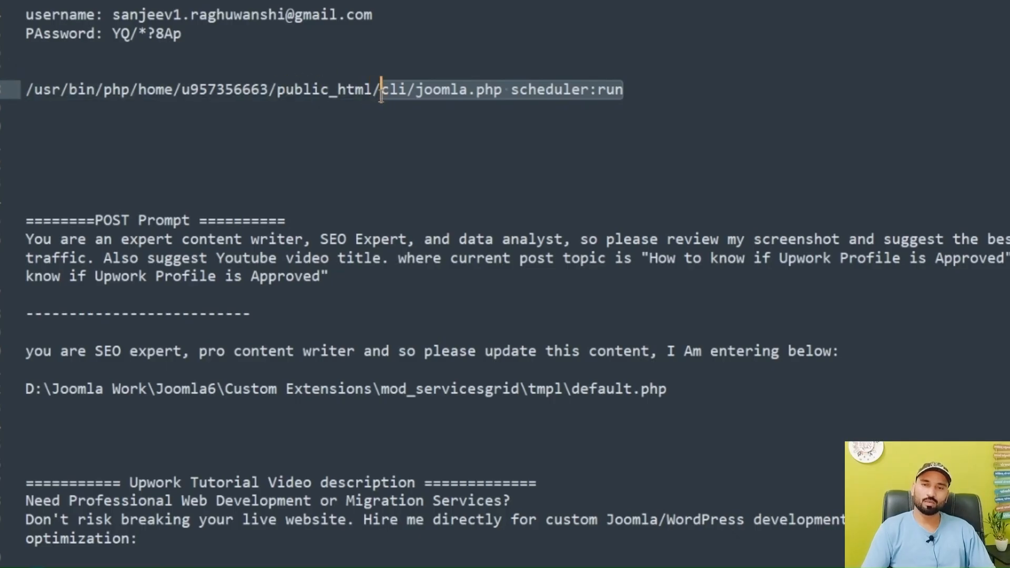
{"action": "left_click", "coordinate": [529, 95]}
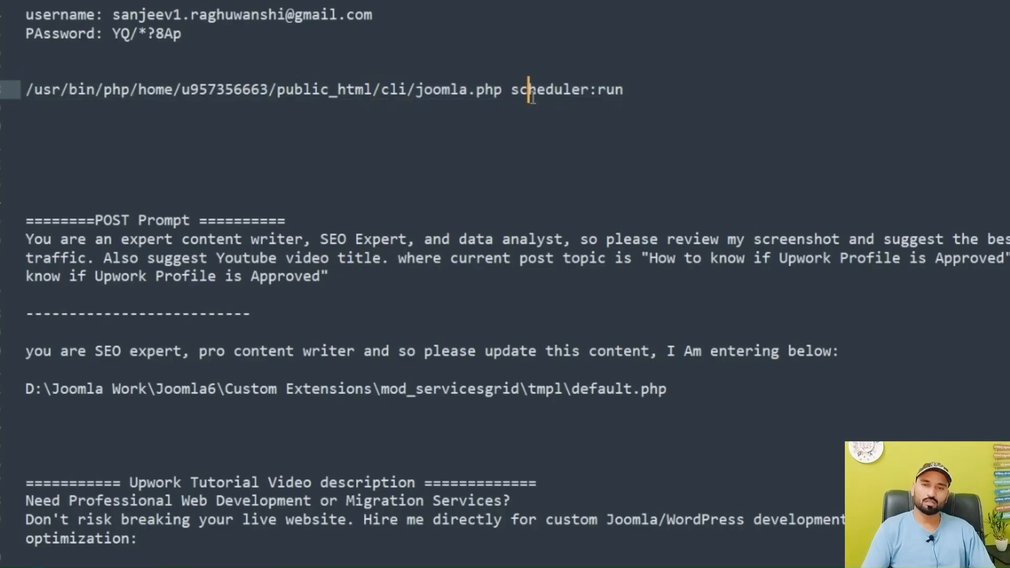
{"action": "left_click_drag", "start_coordinate": [504, 90], "coordinate": [621, 89]}
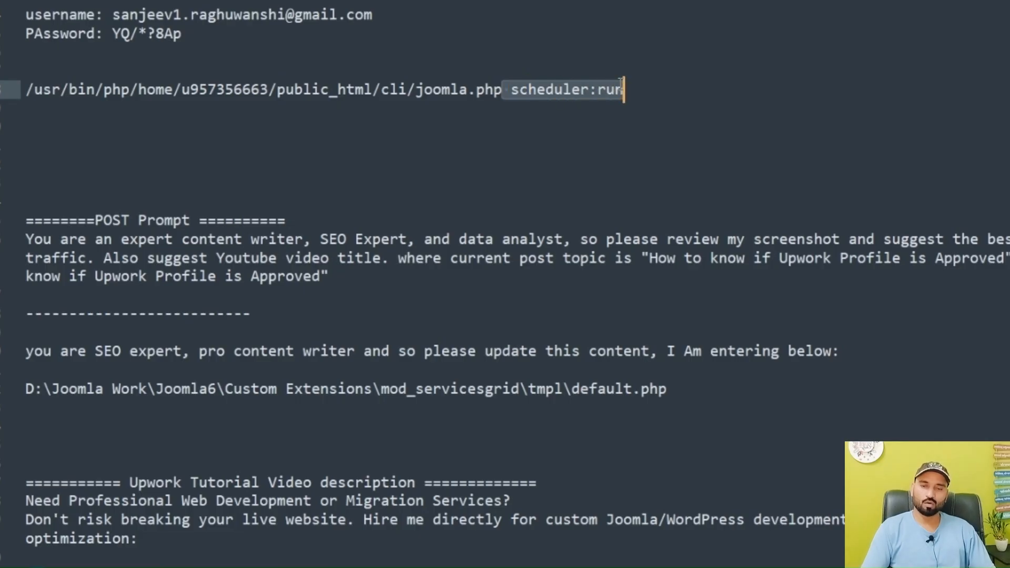
Switch back to the Hostinger panel in the browser, duplicate its tab, and open the File Manager for joomtechsolutions.com files in the copy
{"action": "key", "text": "alt+Tab"}
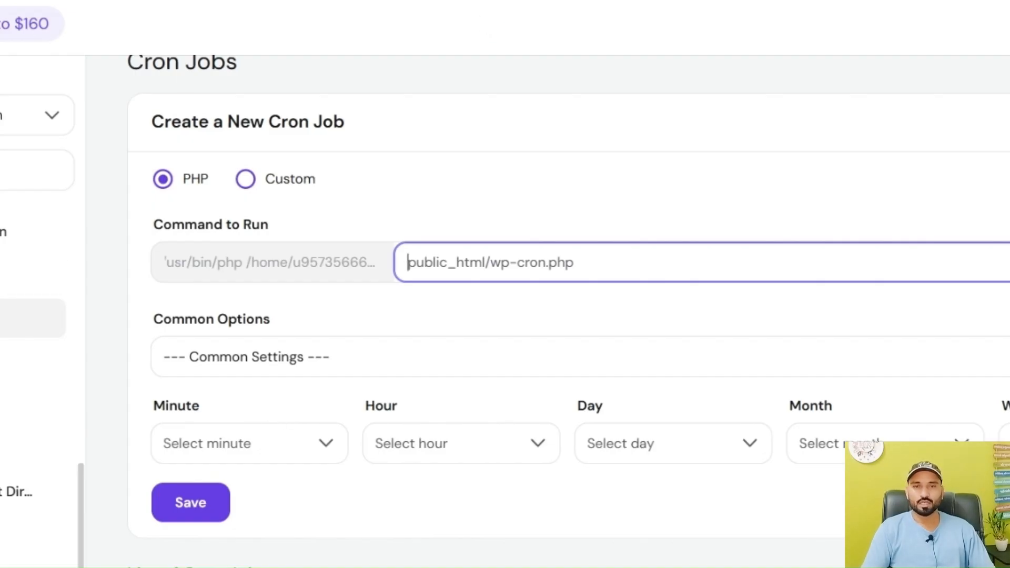
{"action": "right_click", "coordinate": [652, 1]}
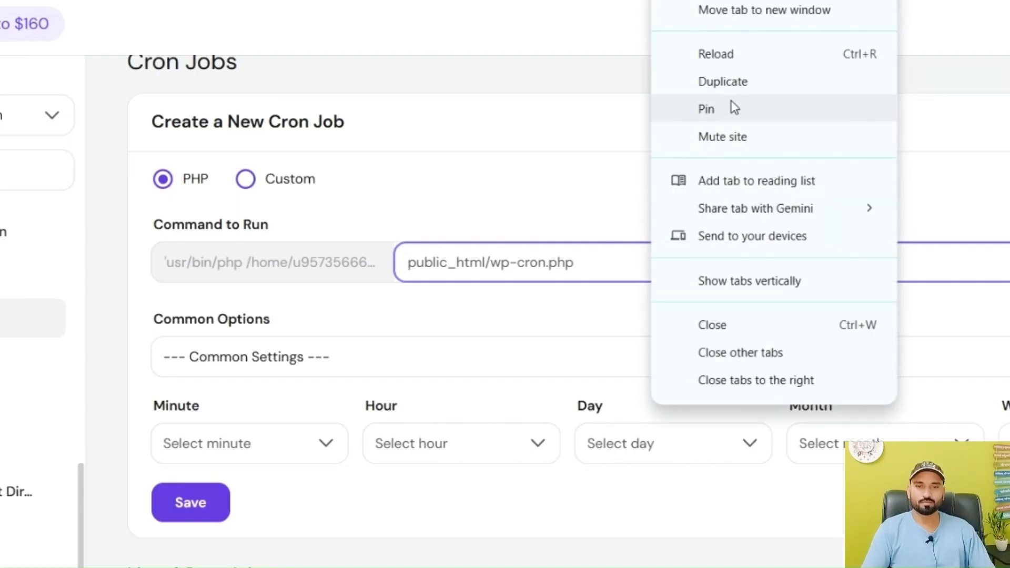
{"action": "left_click", "coordinate": [730, 85]}
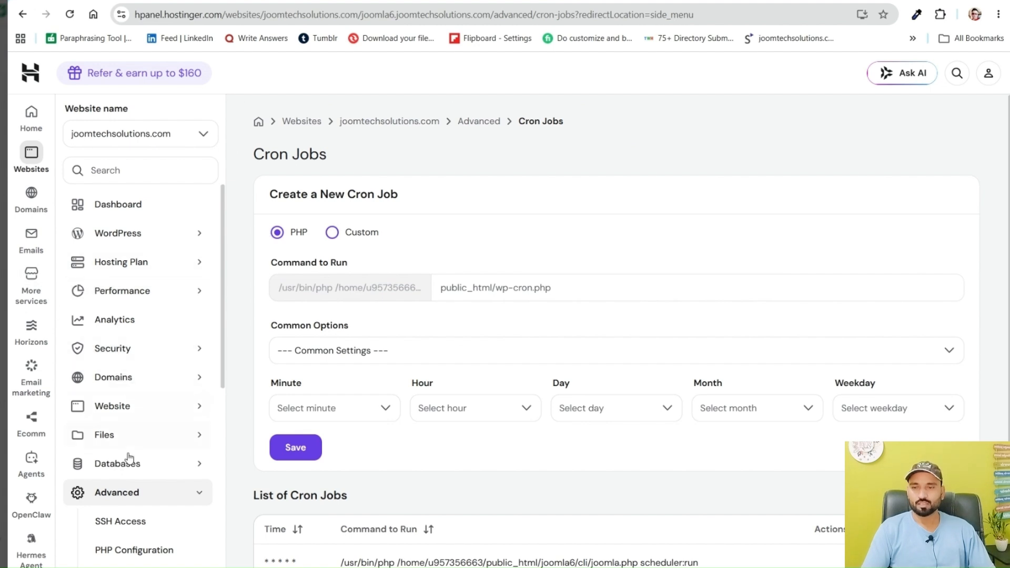
{"action": "left_click", "coordinate": [104, 435]}
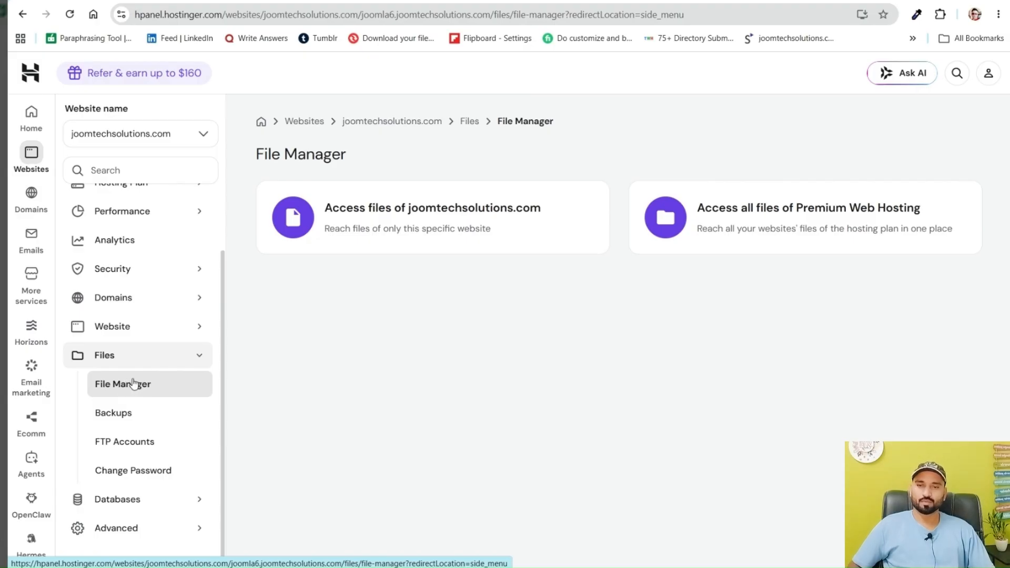
{"action": "left_click", "coordinate": [483, 212]}
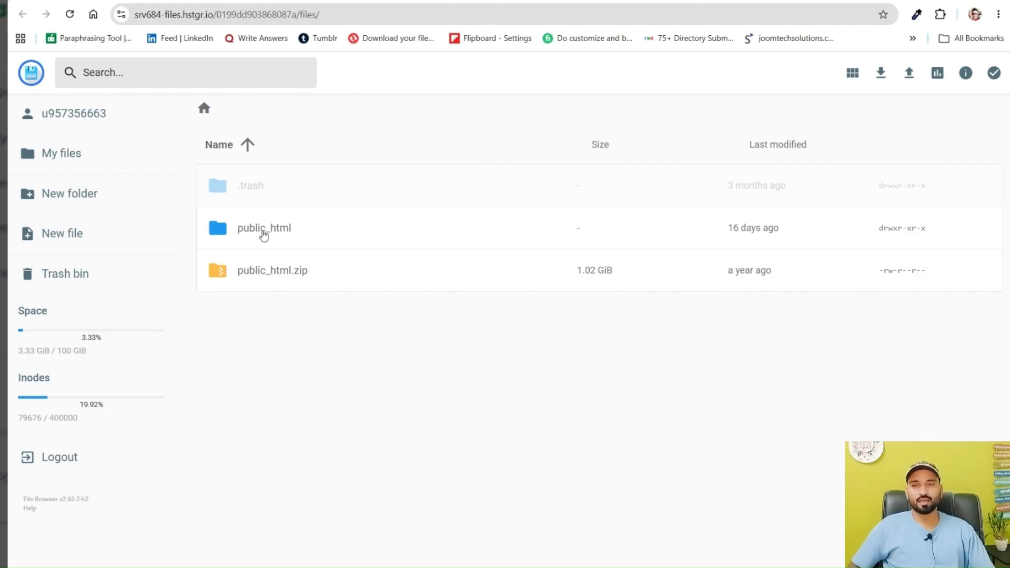
Browse through public_html and joomla6 to open the Joomla site's cli folder
{"action": "double_click", "coordinate": [264, 234]}
{"action": "scroll", "coordinate": [263, 234], "scroll_direction": "down", "scroll_amount": 3}
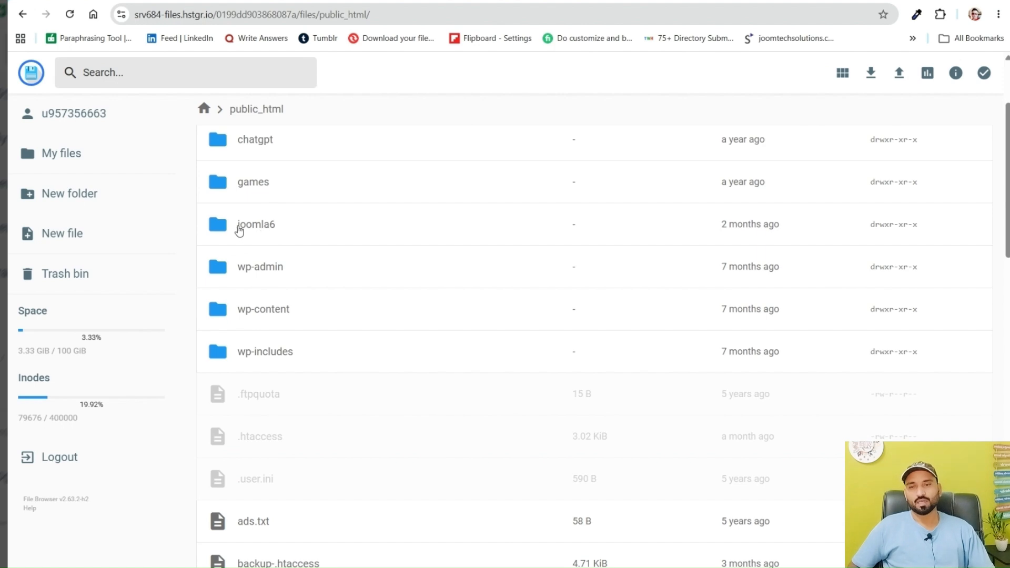
{"action": "left_click", "coordinate": [266, 228]}
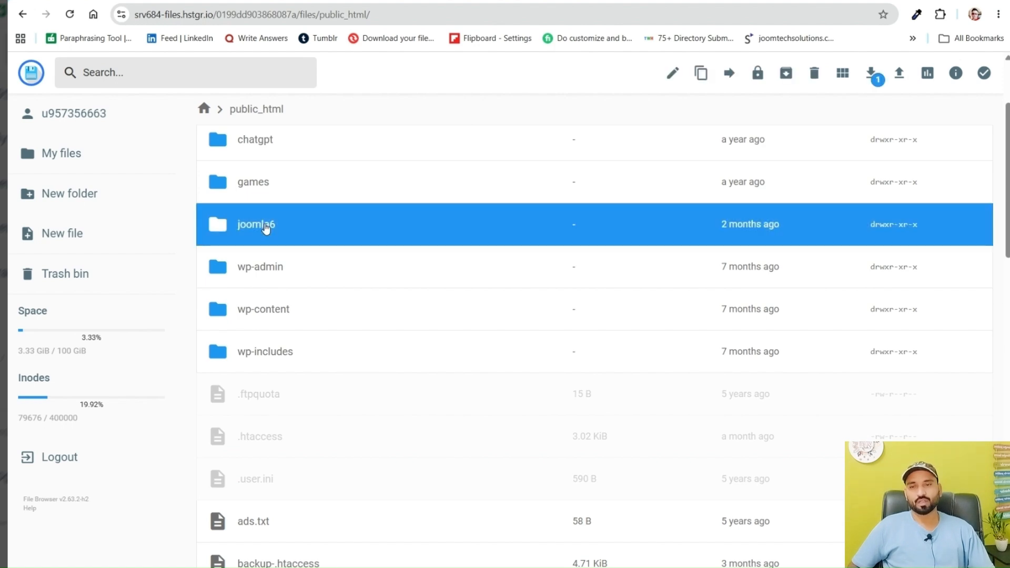
{"action": "double_click", "coordinate": [266, 228]}
{"action": "scroll", "coordinate": [266, 228], "scroll_direction": "down", "scroll_amount": 4}
{"action": "scroll", "coordinate": [266, 228], "scroll_direction": "up", "scroll_amount": 3}
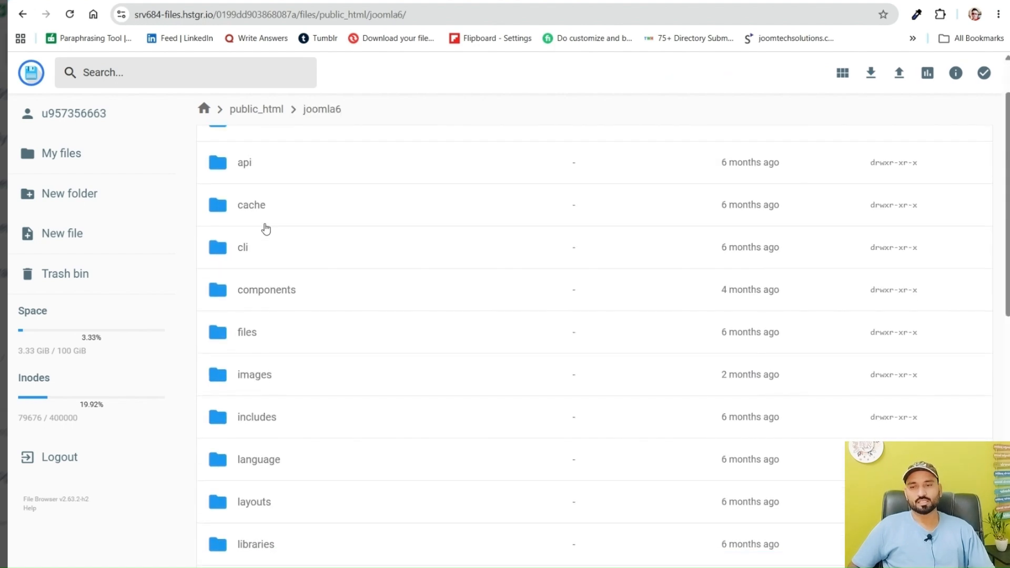
{"action": "scroll", "coordinate": [266, 228], "scroll_direction": "down", "scroll_amount": 10}
{"action": "scroll", "coordinate": [266, 228], "scroll_direction": "up", "scroll_amount": 9}
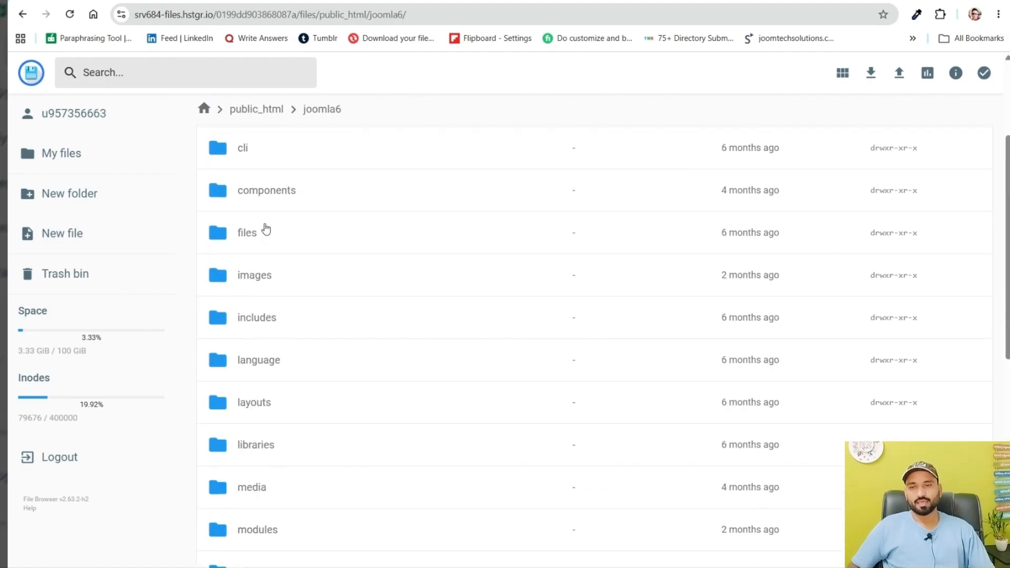
{"action": "scroll", "coordinate": [265, 230], "scroll_direction": "down", "scroll_amount": 8}
{"action": "scroll", "coordinate": [256, 272], "scroll_direction": "up", "scroll_amount": 6}
{"action": "scroll", "coordinate": [257, 274], "scroll_direction": "up", "scroll_amount": 4}
{"action": "left_click", "coordinate": [245, 320]}
{"action": "double_click", "coordinate": [246, 321]}
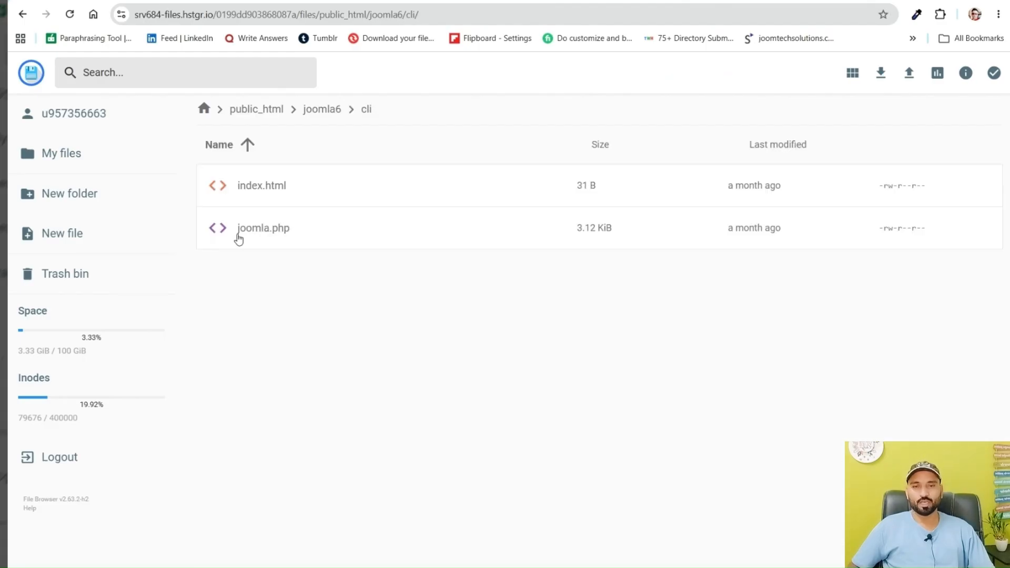
Open joomla.php from the cli folder, examine its code and path, and close it
{"action": "left_click", "coordinate": [266, 237]}
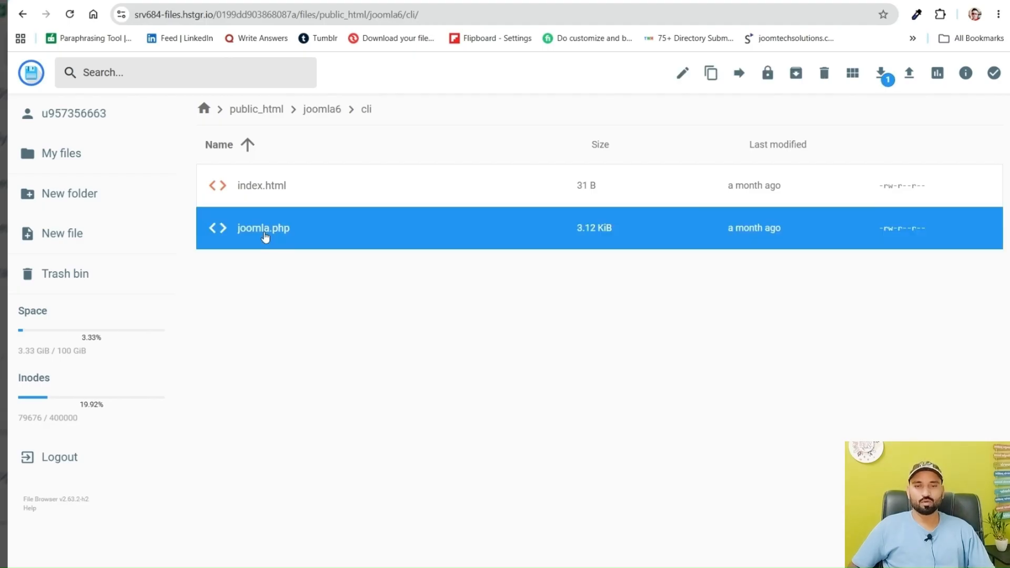
{"action": "right_click", "coordinate": [266, 238]}
{"action": "left_click", "coordinate": [311, 246]}
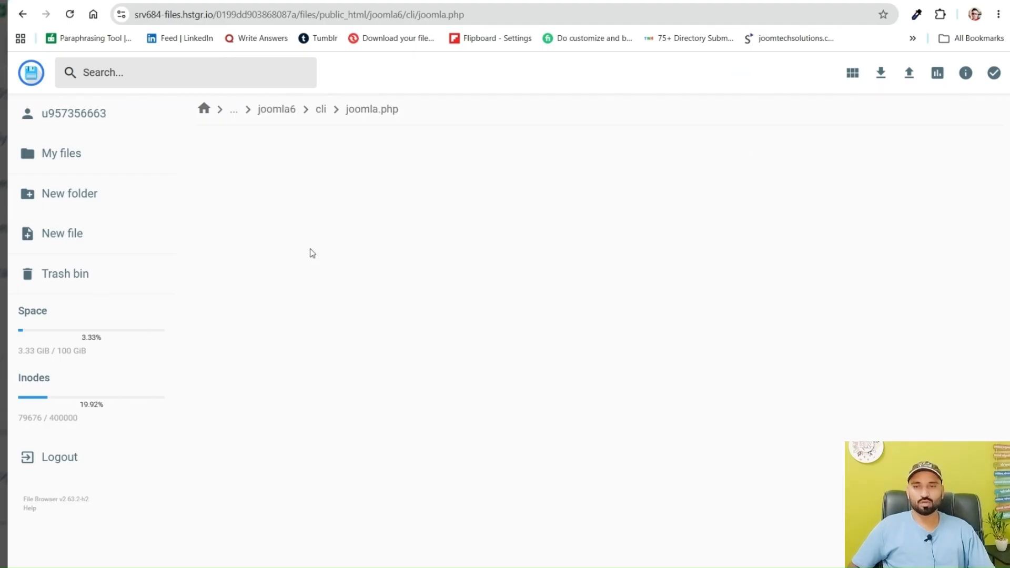
{"action": "scroll", "coordinate": [311, 248], "scroll_direction": "down", "scroll_amount": 5}
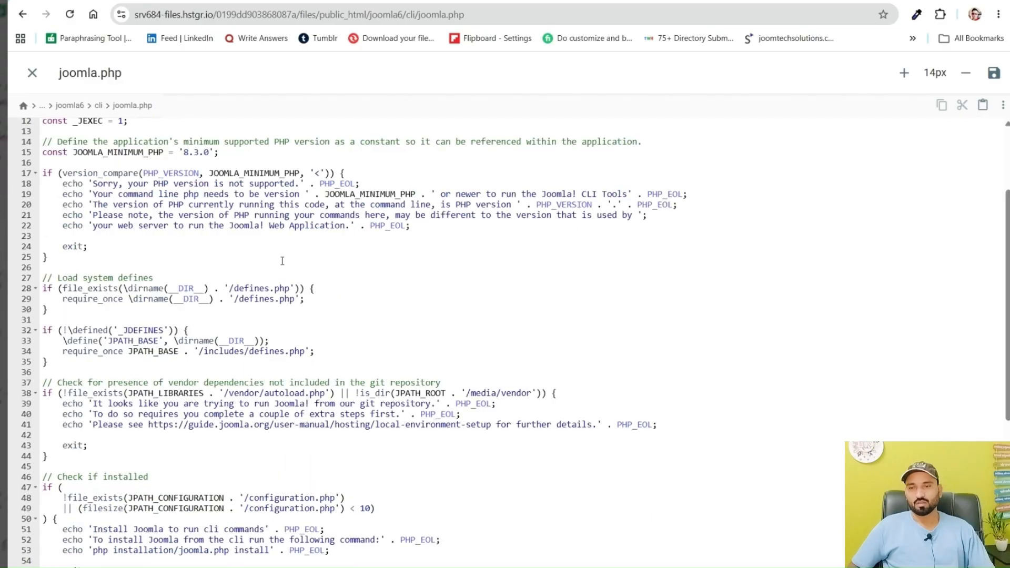
{"action": "scroll", "coordinate": [281, 261], "scroll_direction": "down", "scroll_amount": 7}
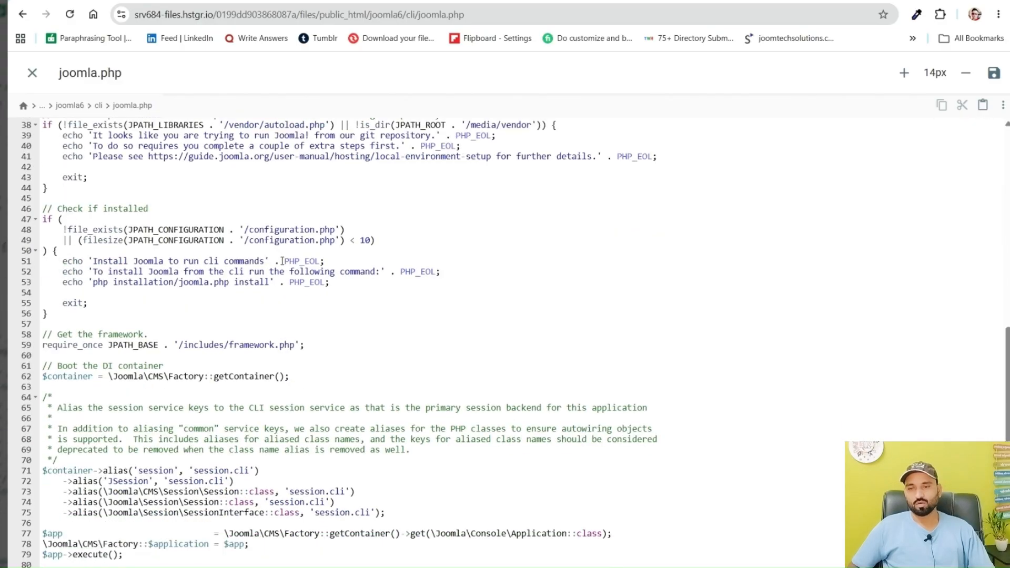
{"action": "scroll", "coordinate": [282, 261], "scroll_direction": "up", "scroll_amount": 12}
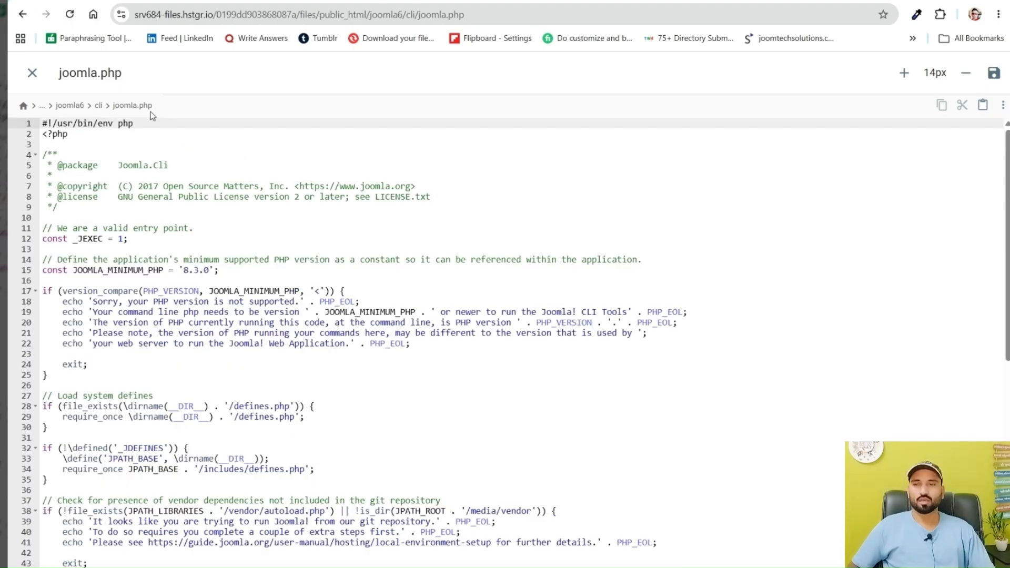
{"action": "left_click", "coordinate": [31, 74]}
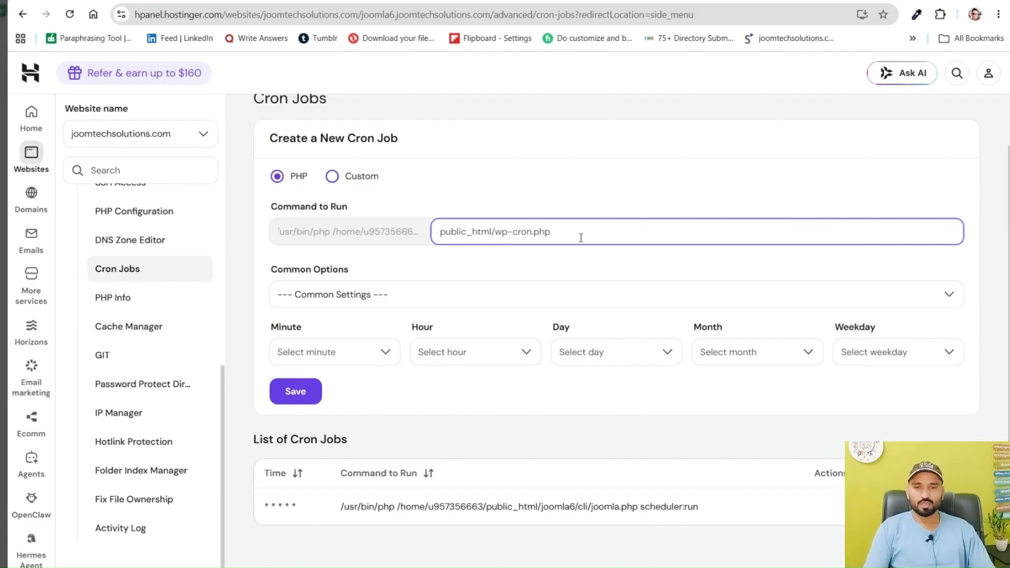
Set the new cron job's Command to Run to public_html/joomla6/cli/joomla.php scheduler:run, adding the joomla6 folder to the pasted path
{"action": "type", "text": "public_html/cli/joomla.php scheduler:run"}
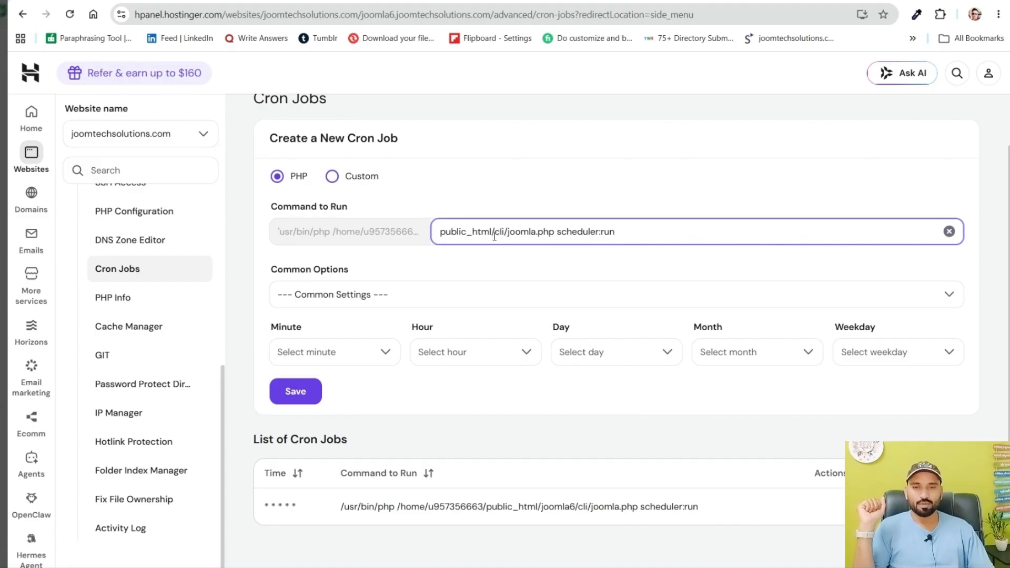
{"action": "left_click_drag", "start_coordinate": [495, 237], "coordinate": [651, 236]}
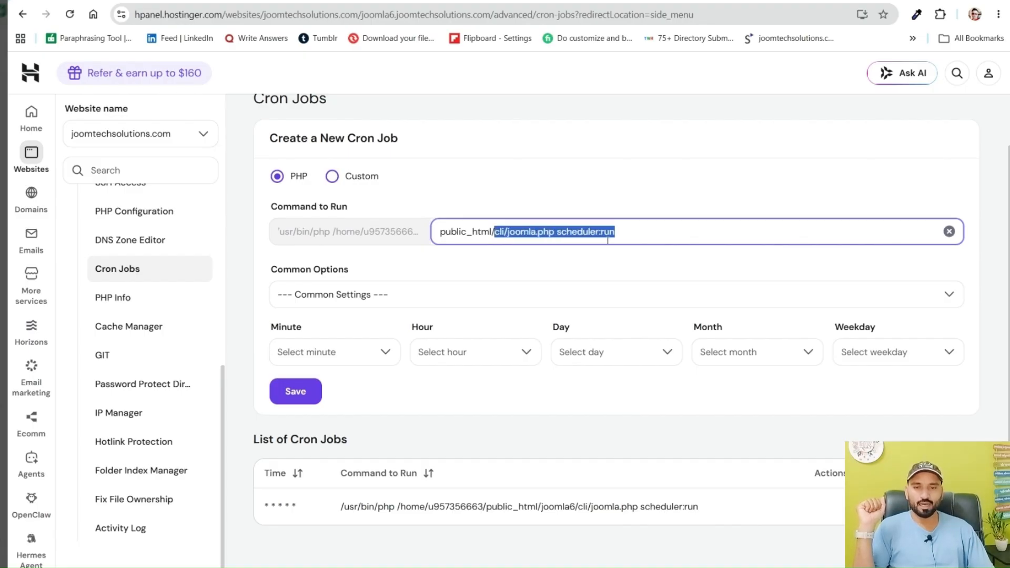
{"action": "left_click", "coordinate": [494, 230]}
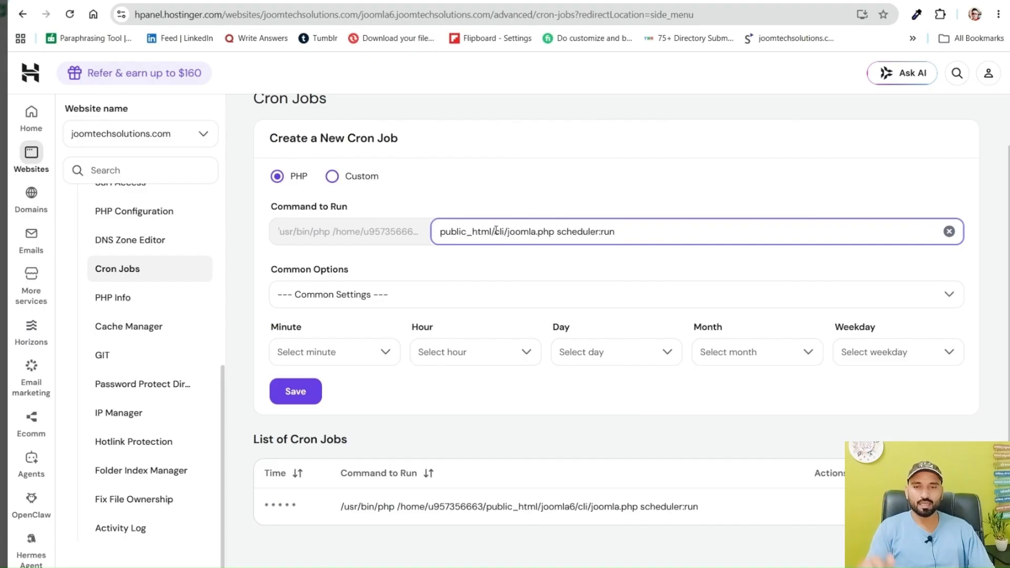
{"action": "type", "text": "/"}
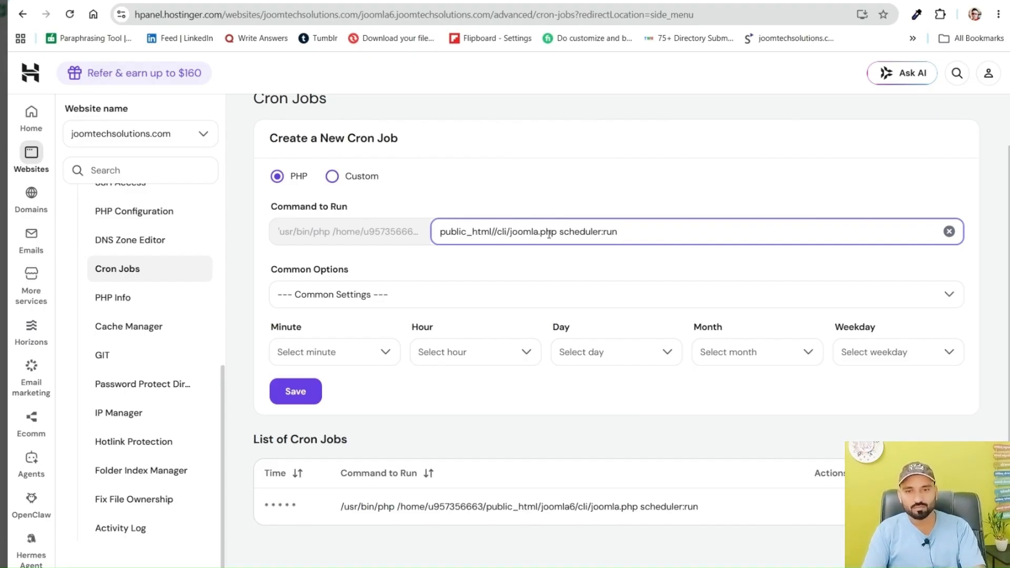
{"action": "type", "text": "joomla"}
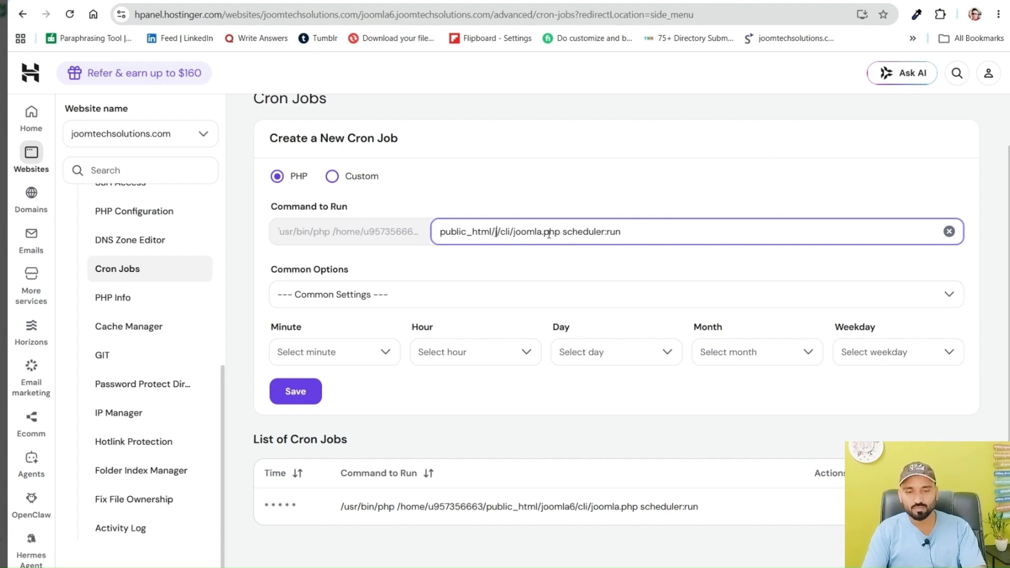
{"action": "type", "text": "6"}
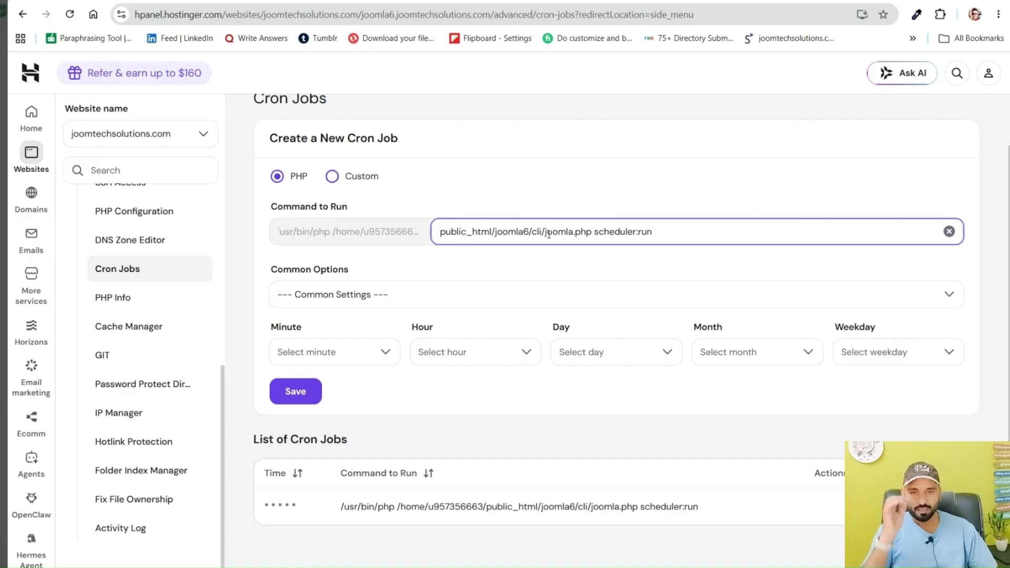
{"action": "left_click", "coordinate": [656, 235]}
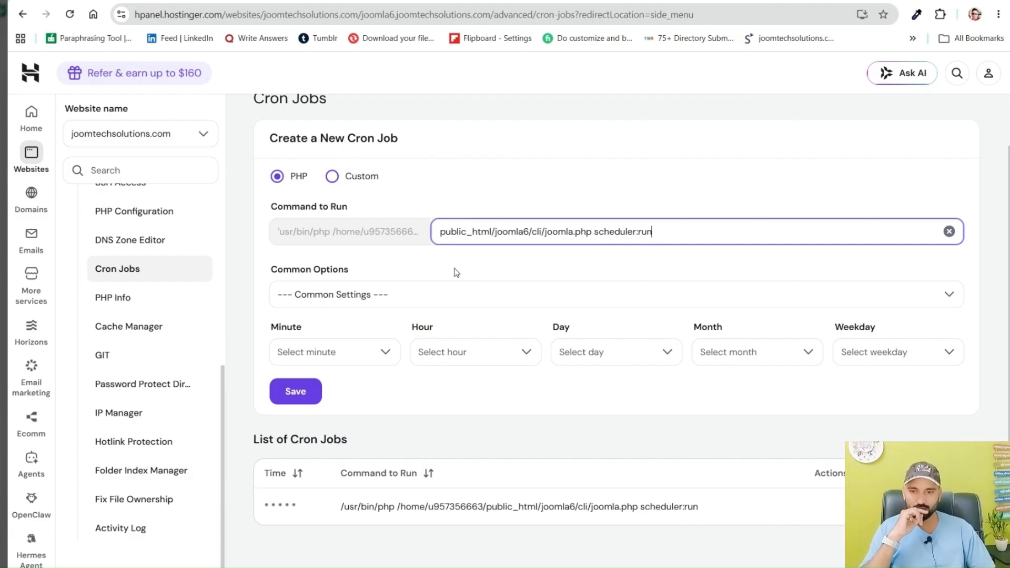
Set the cron job's Minute to Every minute (*) and its Hour to Every Hour (*)
{"action": "left_click", "coordinate": [308, 356]}
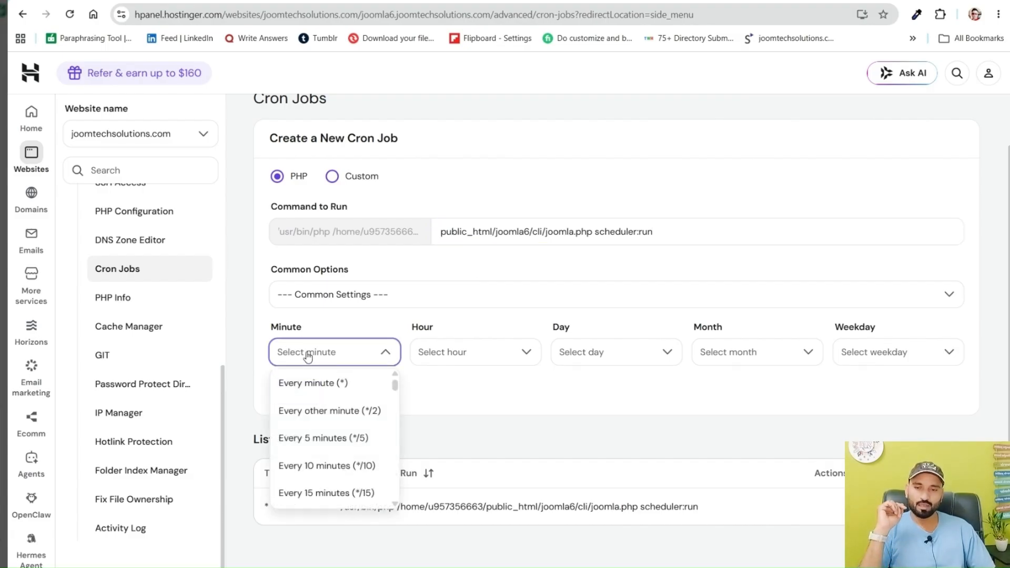
{"action": "left_click", "coordinate": [312, 394]}
{"action": "left_click", "coordinate": [421, 356]}
{"action": "scroll", "coordinate": [414, 400], "scroll_direction": "down", "scroll_amount": 10}
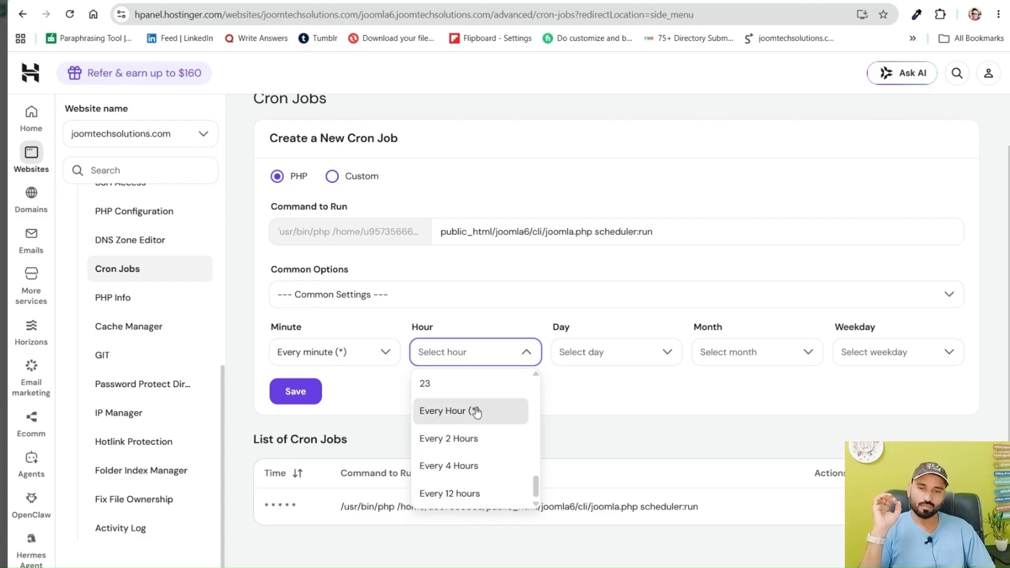
{"action": "left_click_drag", "start_coordinate": [477, 413], "coordinate": [540, 496]}
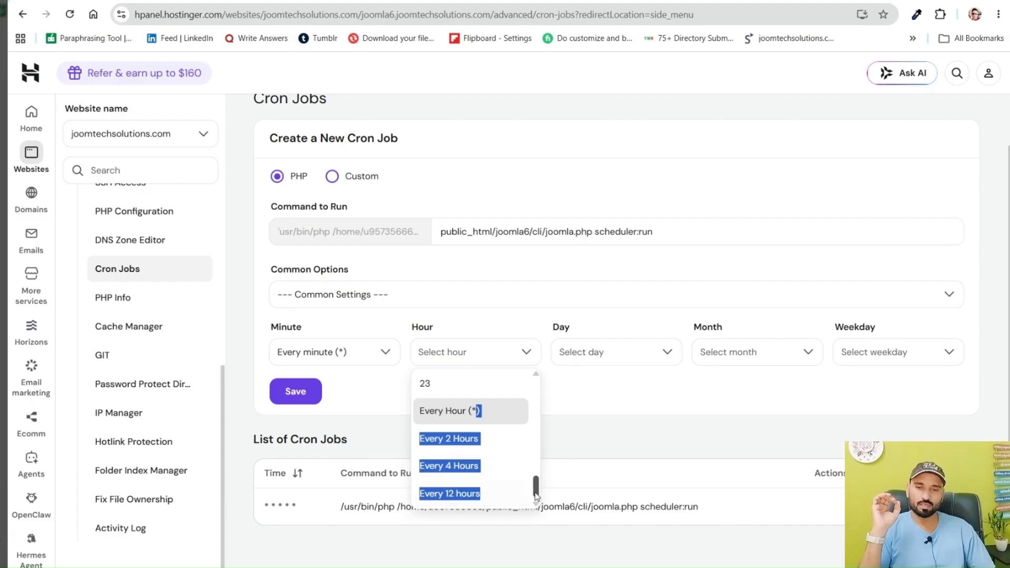
{"action": "left_click", "coordinate": [500, 364]}
{"action": "scroll", "coordinate": [499, 405], "scroll_direction": "down", "scroll_amount": 10}
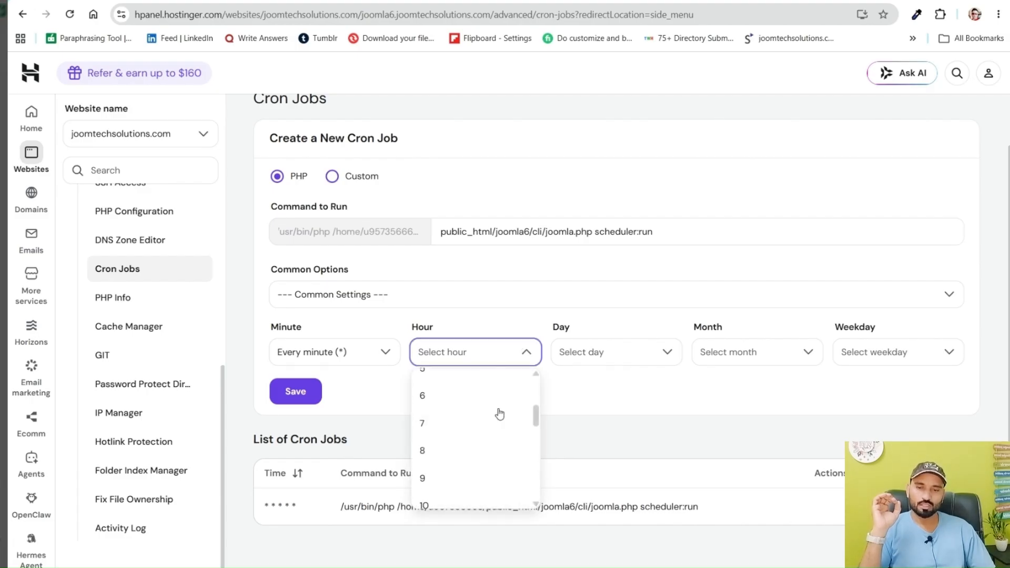
{"action": "scroll", "coordinate": [500, 415], "scroll_direction": "up", "scroll_amount": 5}
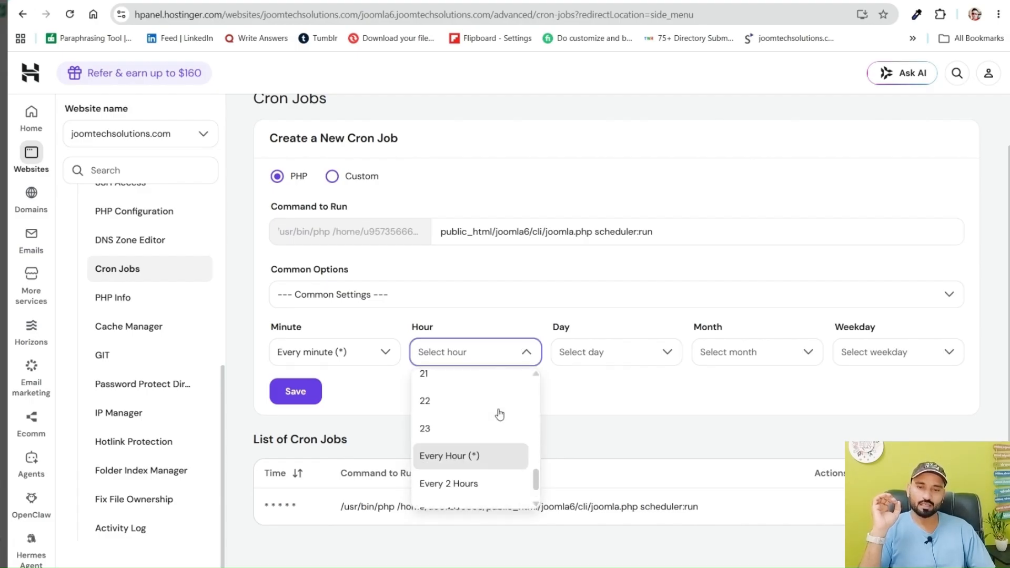
{"action": "scroll", "coordinate": [500, 414], "scroll_direction": "down", "scroll_amount": 3}
{"action": "scroll", "coordinate": [500, 414], "scroll_direction": "up", "scroll_amount": 8}
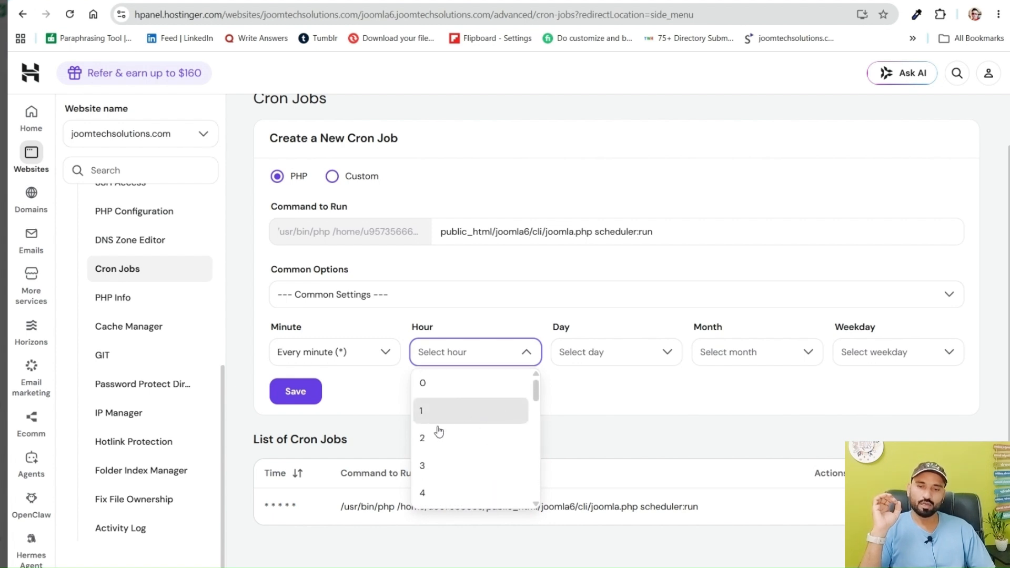
{"action": "scroll", "coordinate": [442, 455], "scroll_direction": "down", "scroll_amount": 10}
{"action": "scroll", "coordinate": [449, 444], "scroll_direction": "down", "scroll_amount": 2}
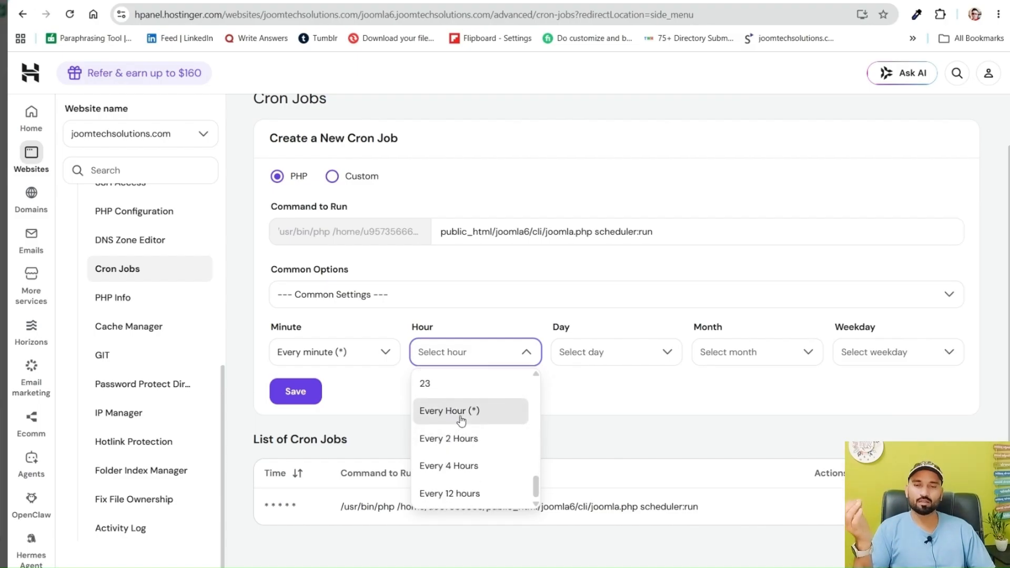
{"action": "left_click", "coordinate": [469, 417]}
Set the cron job's Day to Every Day (*) and its Month to Every Month (*)
{"action": "left_click", "coordinate": [598, 352]}
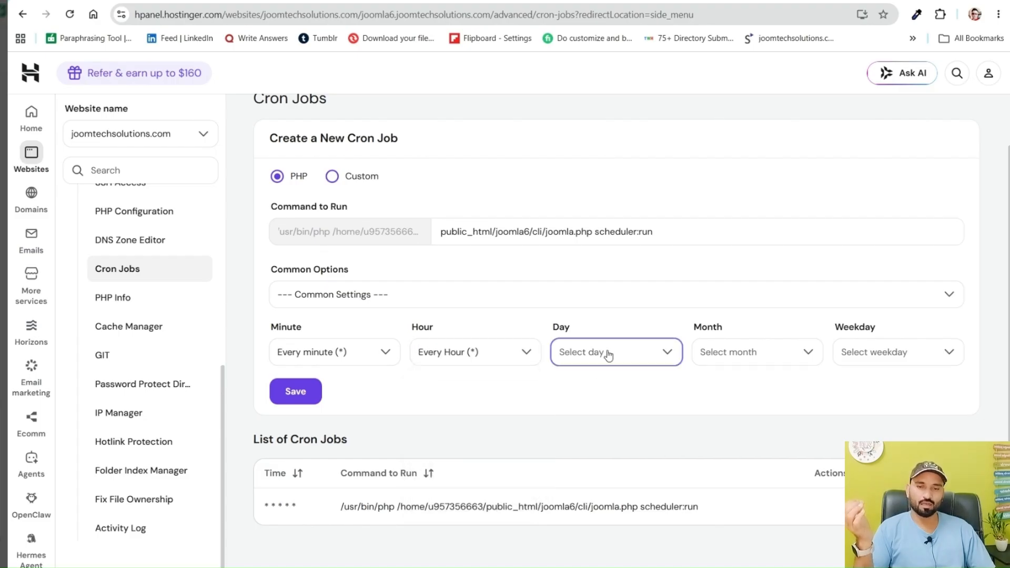
{"action": "scroll", "coordinate": [611, 400], "scroll_direction": "down", "scroll_amount": 6}
{"action": "scroll", "coordinate": [611, 409], "scroll_direction": "down", "scroll_amount": 8}
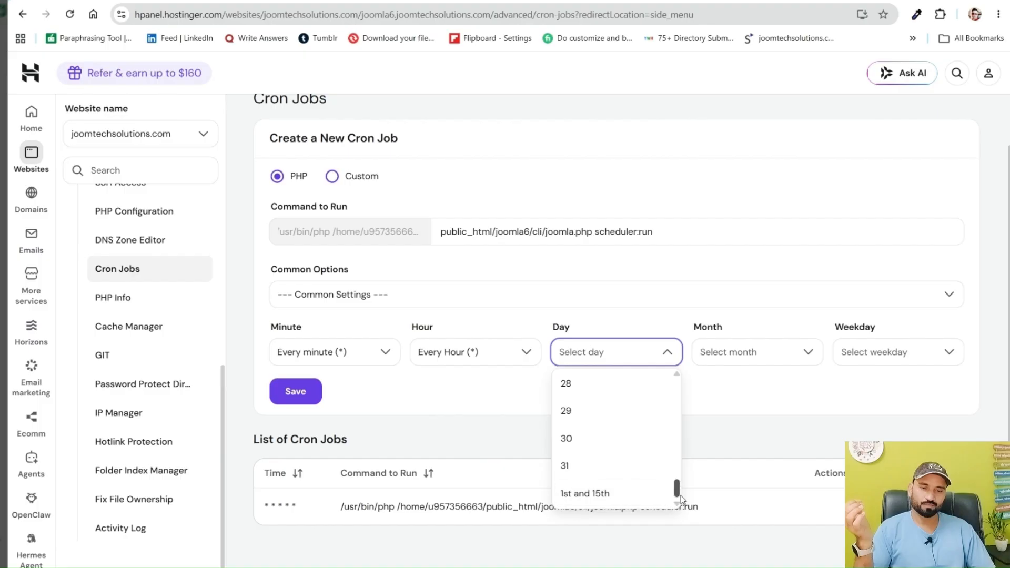
{"action": "left_click_drag", "start_coordinate": [677, 492], "coordinate": [684, 368]}
{"action": "left_click", "coordinate": [608, 378]}
{"action": "left_click", "coordinate": [730, 353]}
{"action": "scroll", "coordinate": [729, 440], "scroll_direction": "down", "scroll_amount": 5}
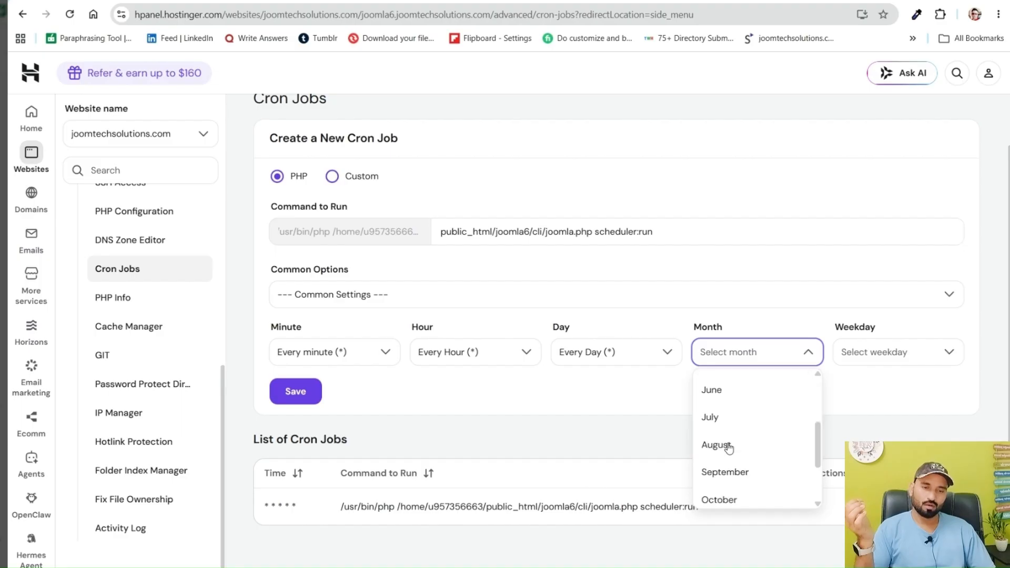
{"action": "left_click", "coordinate": [734, 487]}
Set the cron job's Weekday to Every Weekday (*) and save the new cron job
{"action": "left_click", "coordinate": [869, 351]}
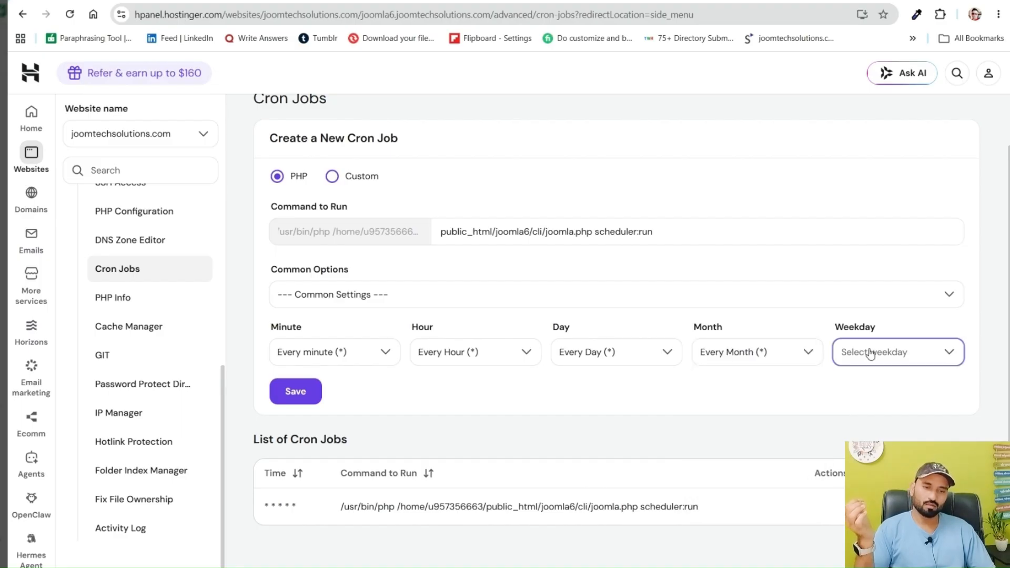
{"action": "scroll", "coordinate": [873, 415], "scroll_direction": "down", "scroll_amount": 3}
{"action": "left_click", "coordinate": [873, 493]}
{"action": "left_click", "coordinate": [303, 398]}
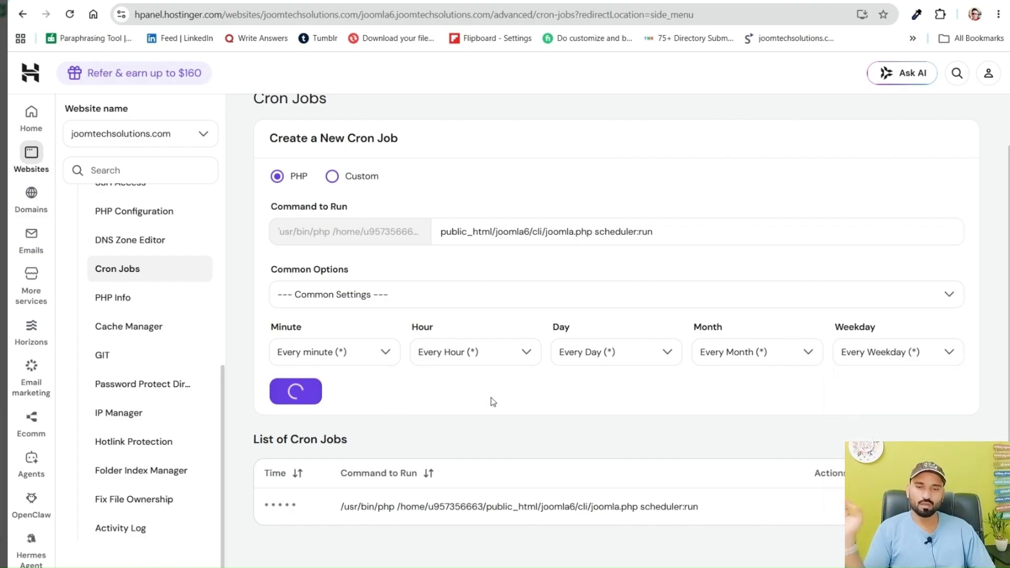
View the cron output of both scheduler:run jobs in the List of Cron Jobs
{"action": "scroll", "coordinate": [495, 402], "scroll_direction": "down", "scroll_amount": 1}
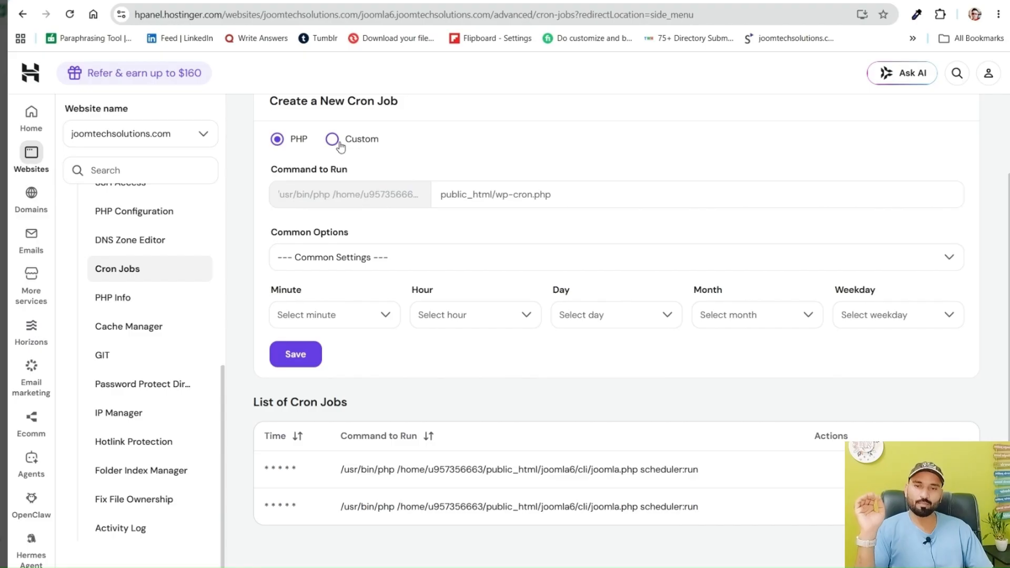
{"action": "scroll", "coordinate": [455, 319], "scroll_direction": "up", "scroll_amount": 2}
{"action": "scroll", "coordinate": [458, 311], "scroll_direction": "down", "scroll_amount": 2}
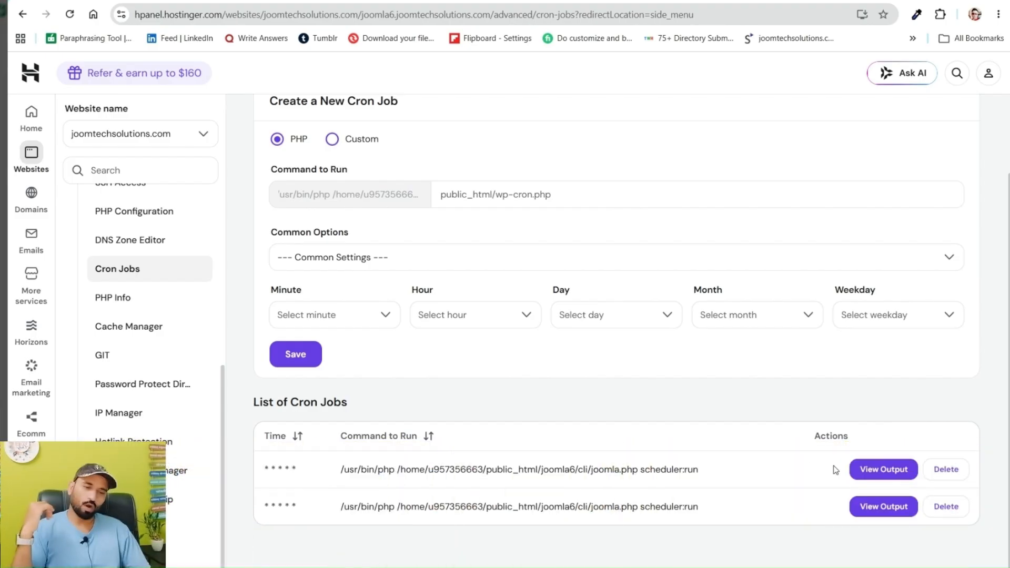
{"action": "left_click", "coordinate": [885, 477]}
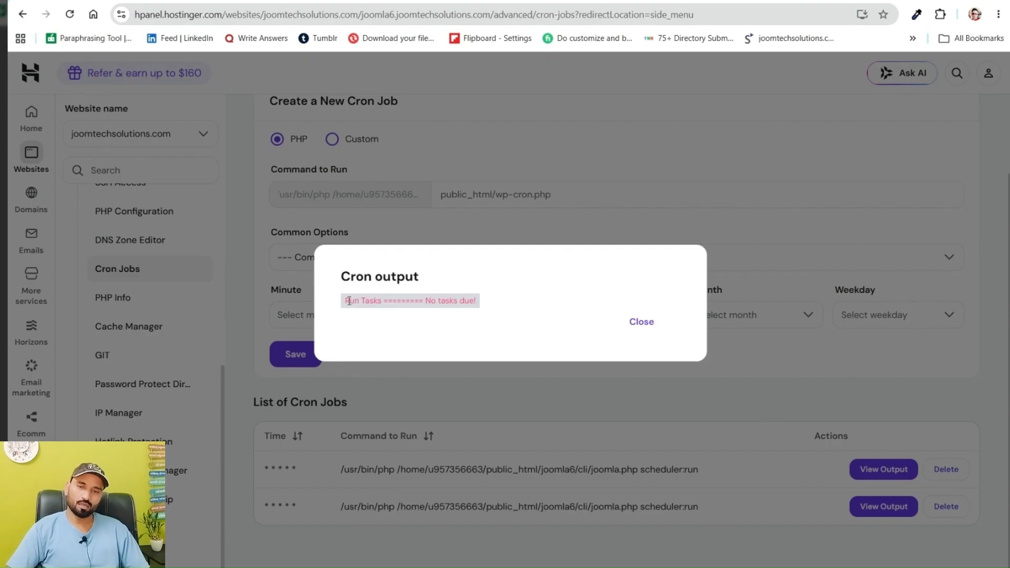
{"action": "left_click", "coordinate": [649, 324]}
{"action": "left_click", "coordinate": [878, 508]}
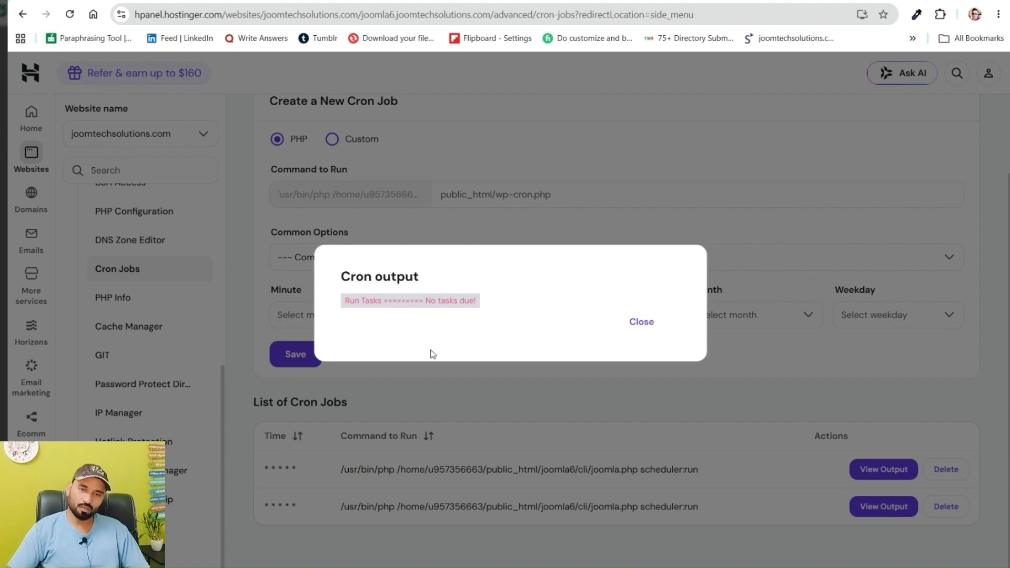
{"action": "left_click", "coordinate": [645, 326]}
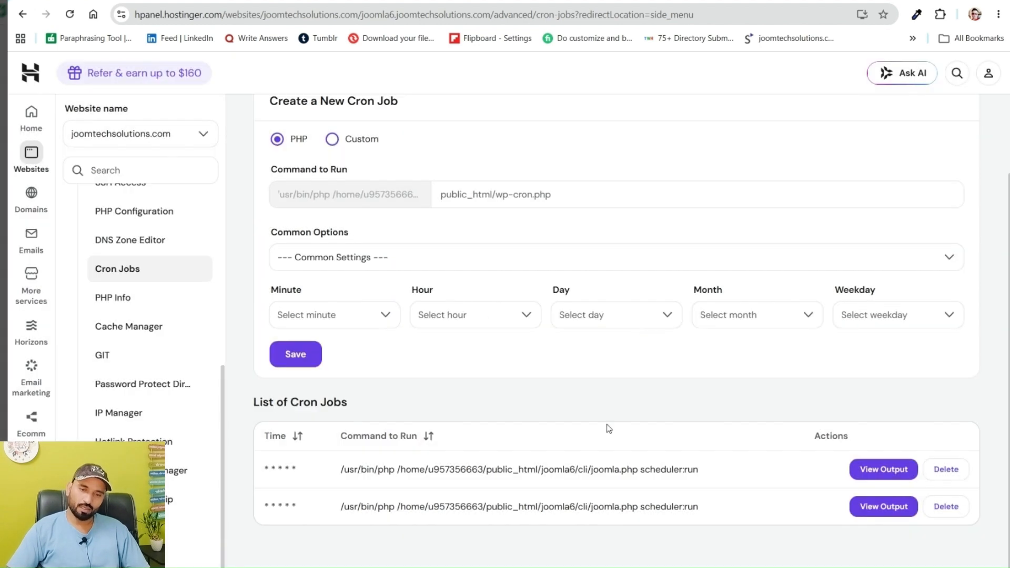
{"action": "left_click", "coordinate": [889, 510]}
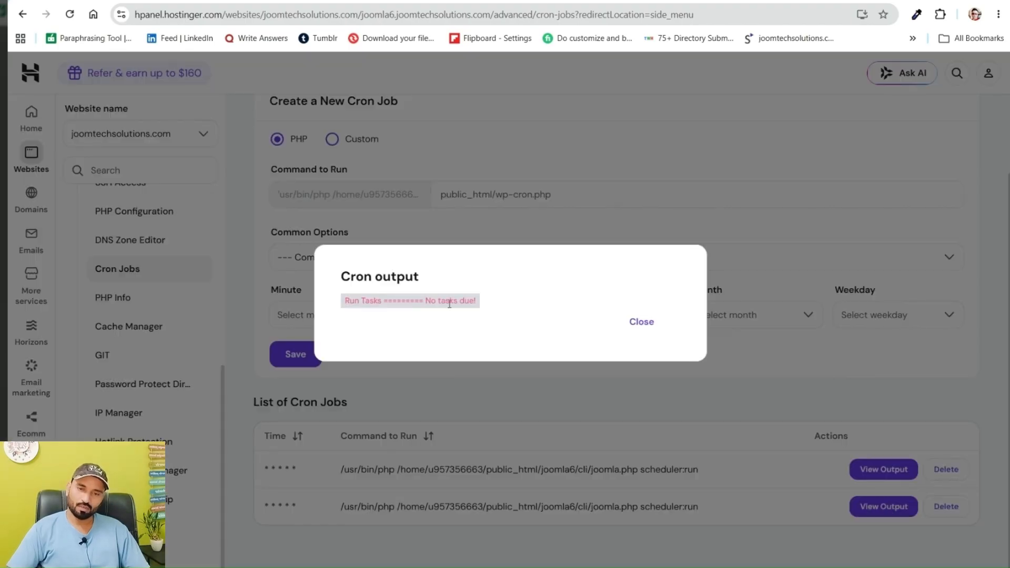
{"action": "left_click", "coordinate": [645, 323]}
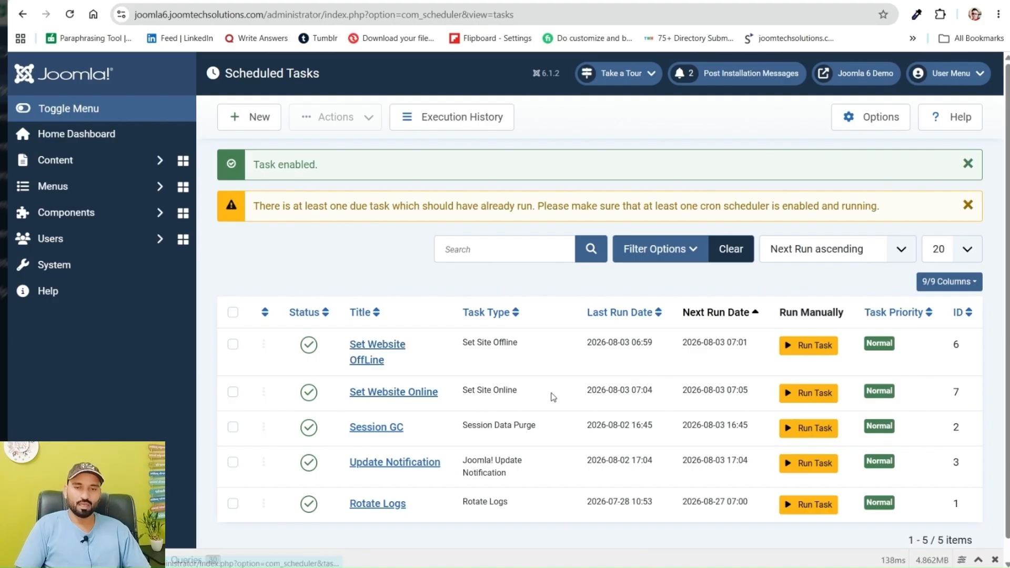
Review the Joomla Scheduled Tasks list, then the Minute interval options for a new cron job in Hostinger
{"action": "left_click", "coordinate": [576, 0]}
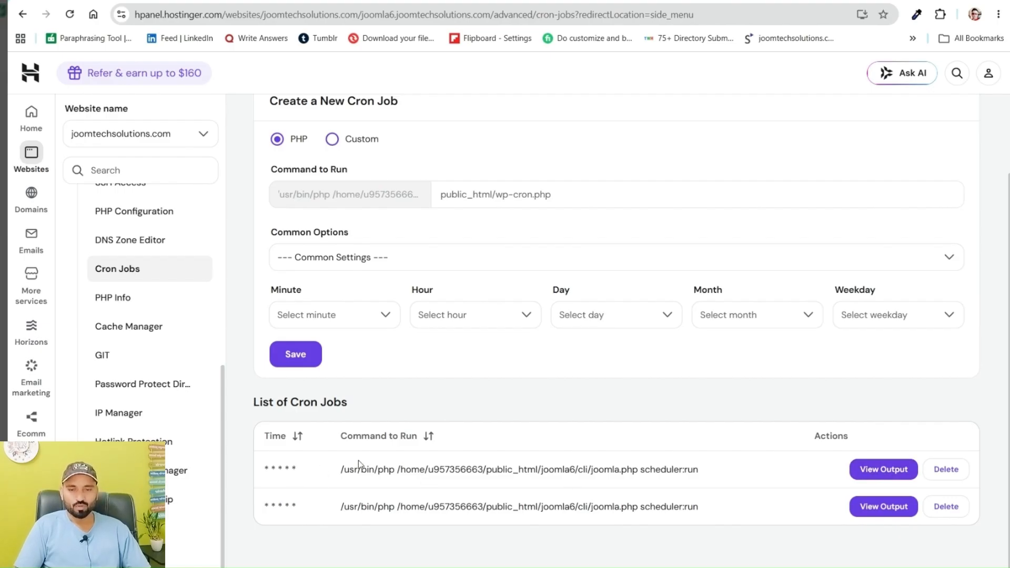
{"action": "left_click", "coordinate": [495, 1]}
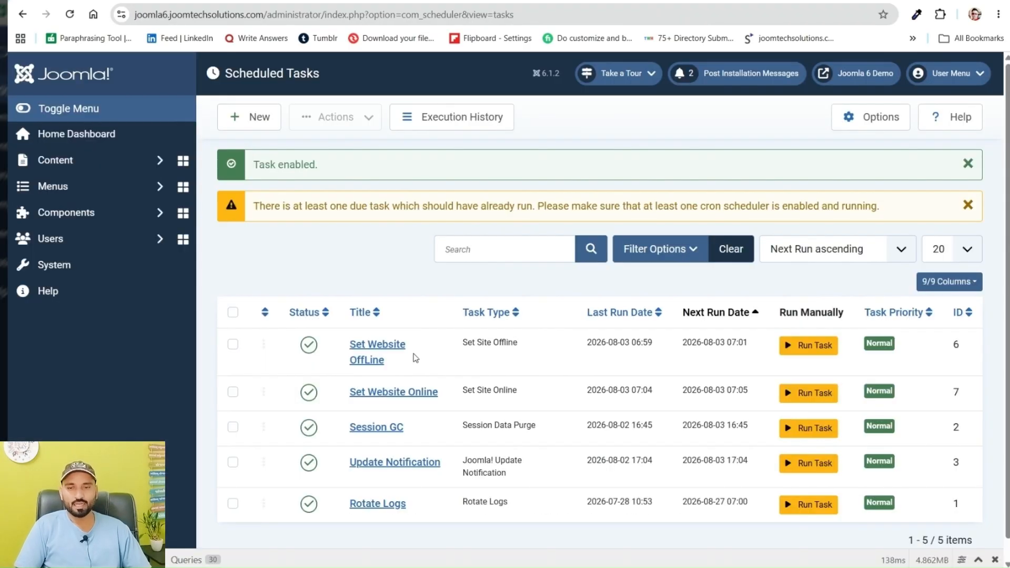
{"action": "left_click", "coordinate": [474, 1]}
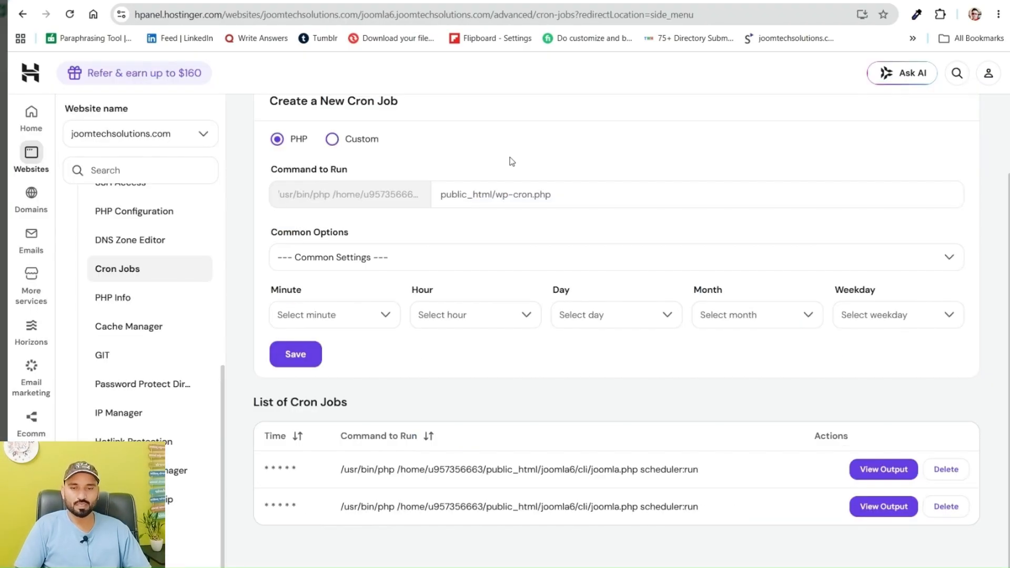
{"action": "left_click", "coordinate": [321, 322]}
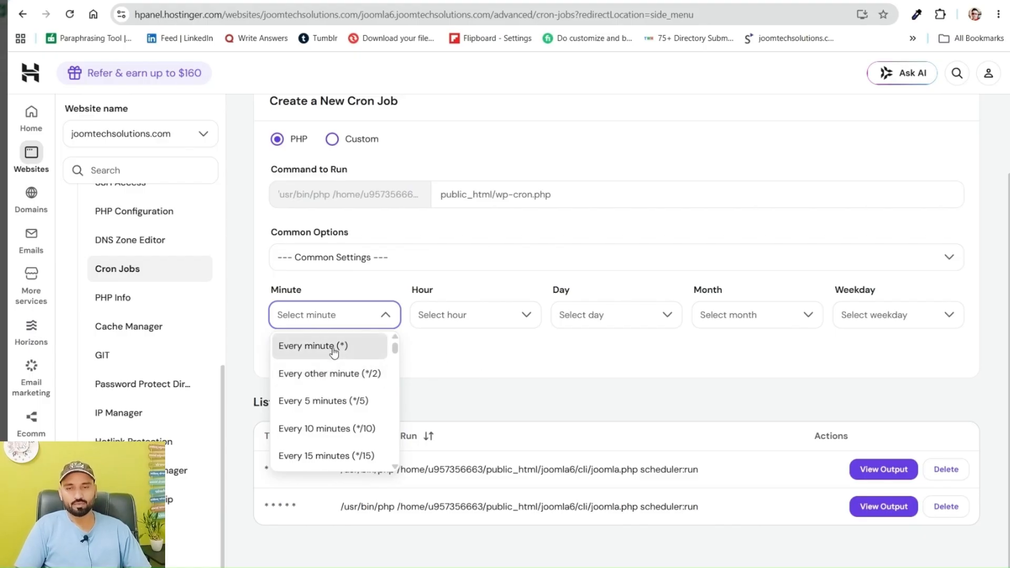
{"action": "left_click", "coordinate": [453, 356]}
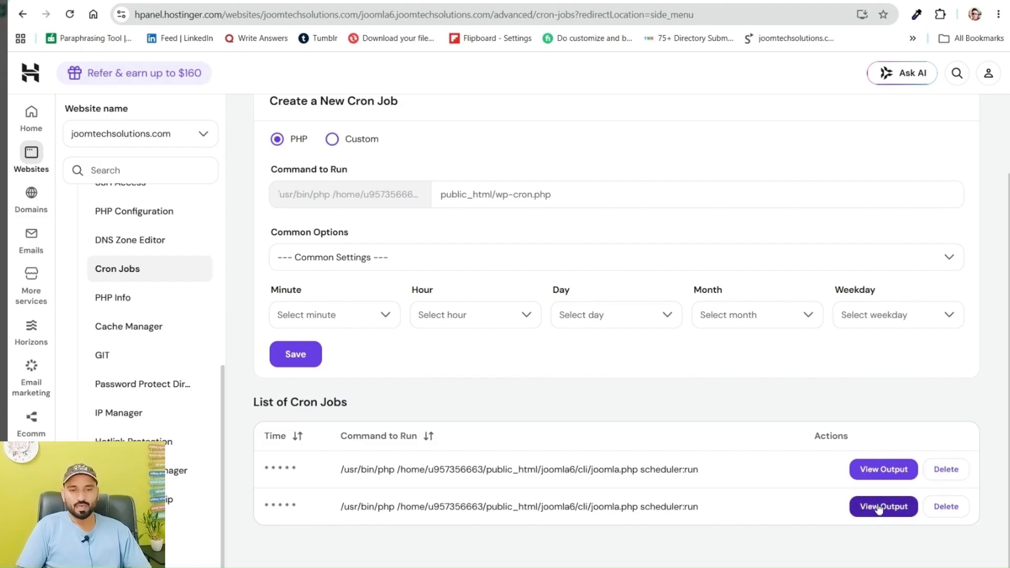
Delete the first of the two duplicate scheduler:run cron jobs, acknowledging that its data will be deleted
{"action": "triple_click", "coordinate": [531, 505]}
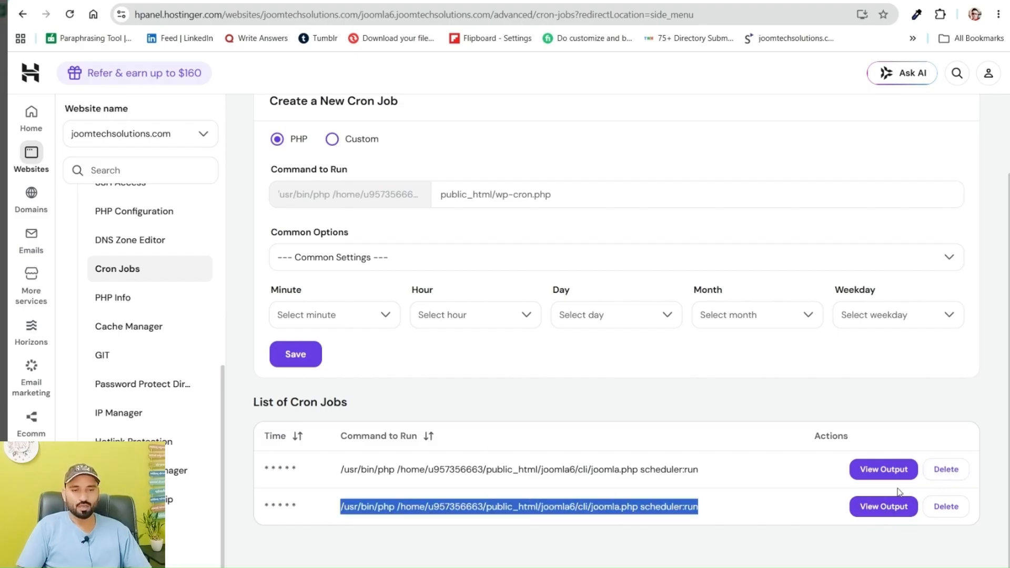
{"action": "left_click", "coordinate": [947, 475]}
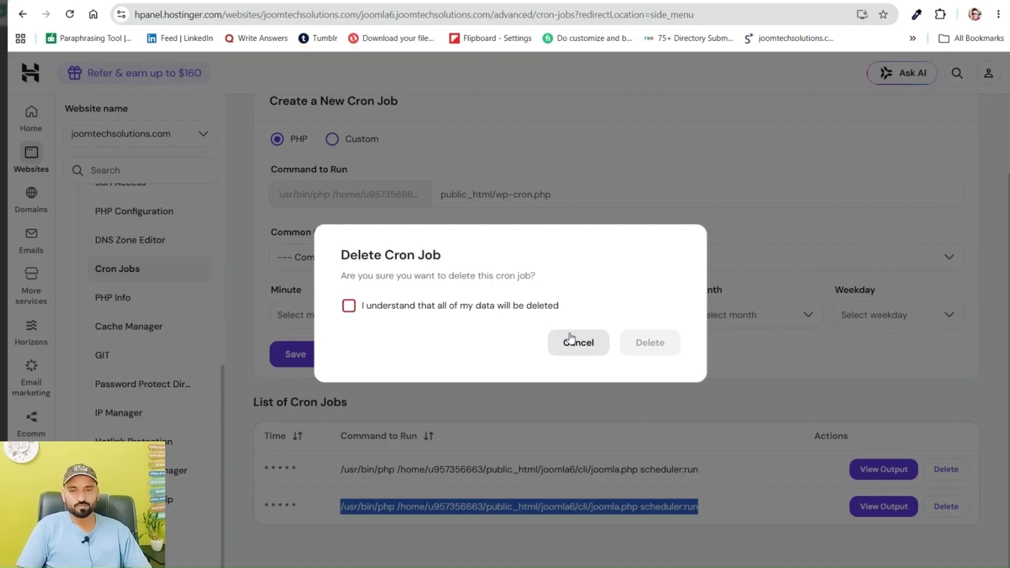
{"action": "left_click", "coordinate": [349, 305]}
{"action": "left_click", "coordinate": [626, 348]}
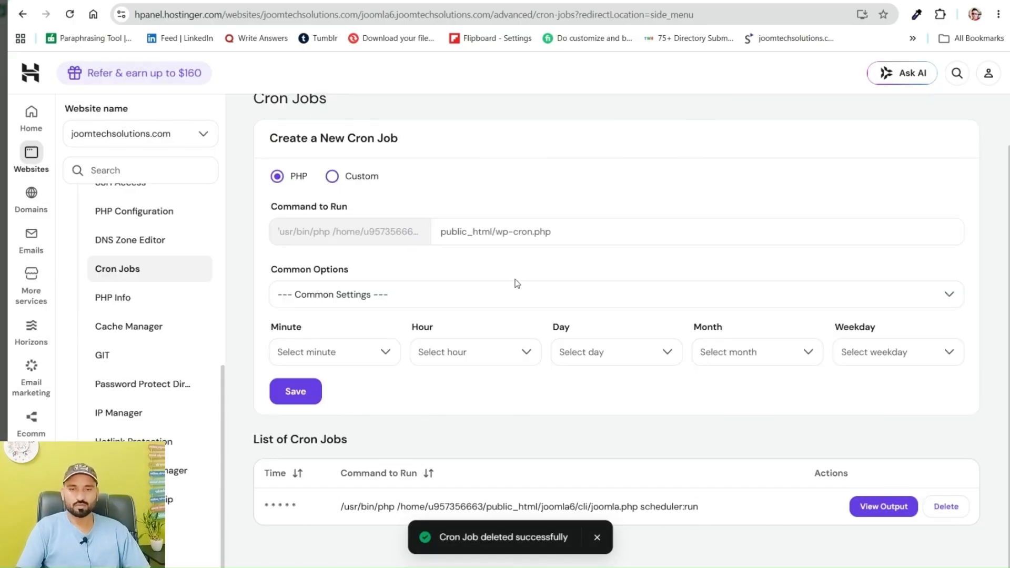
Set the new cron job's Command to Run to public_html/joomla6/cli/joomla.php scheduler:run, adding the joomla6 folder to the pasted path
{"action": "left_click", "coordinate": [538, 242]}
{"action": "type", "text": "public_html/cli/joomla.php scheduler:run"}
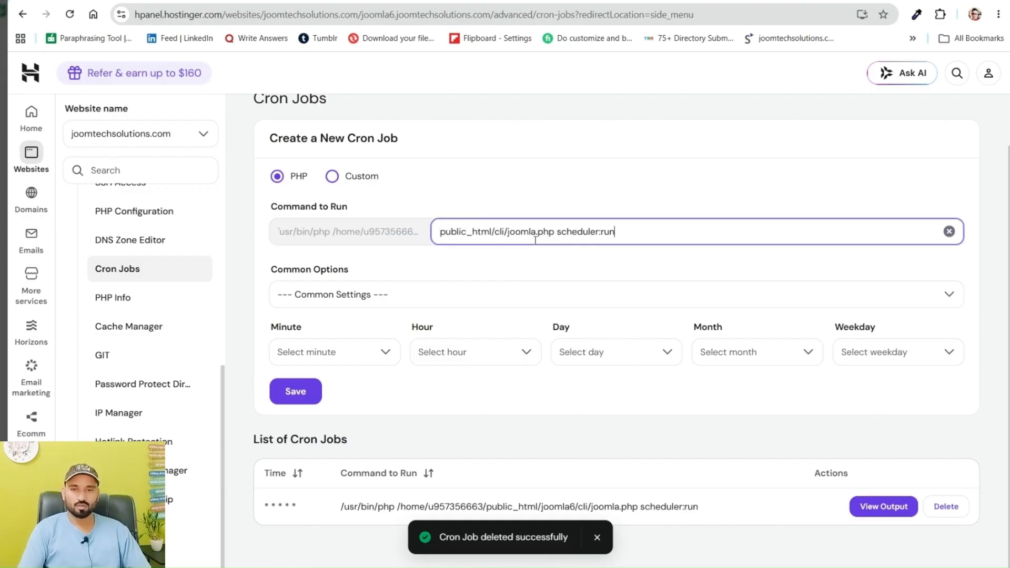
{"action": "left_click", "coordinate": [494, 231]}
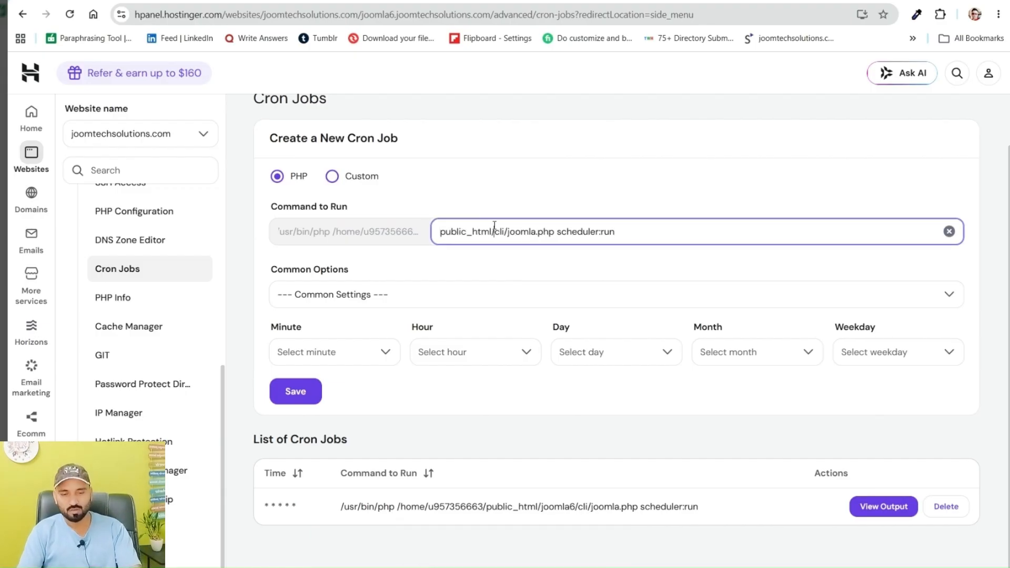
{"action": "type", "text": "/joomla6"}
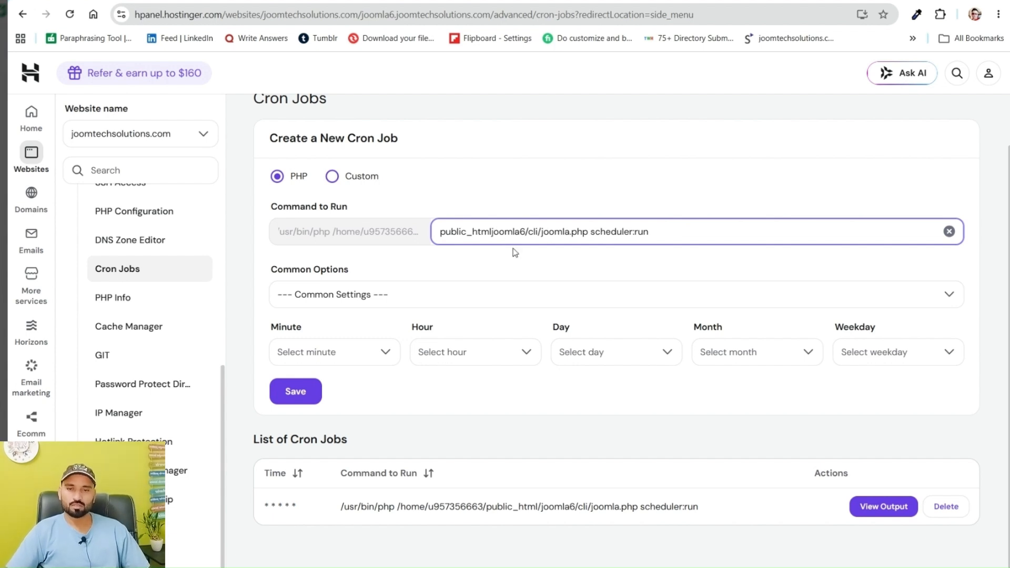
{"action": "left_click", "coordinate": [493, 233]}
{"action": "type", "text": "/"}
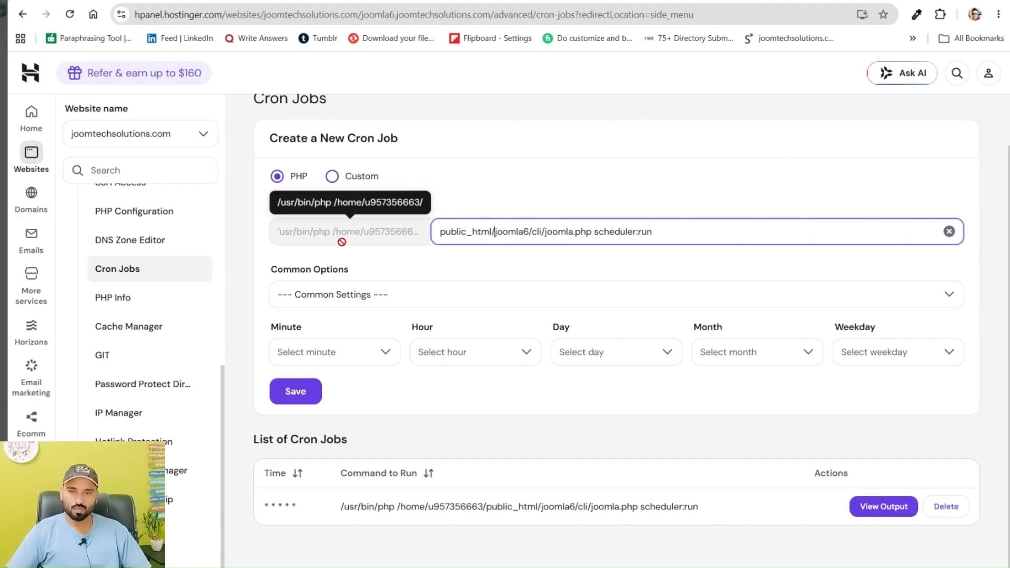
Set the new cron job's Minute to Every other minute (*/2) and its Hour to Every Hour (*)
{"action": "left_click", "coordinate": [329, 356]}
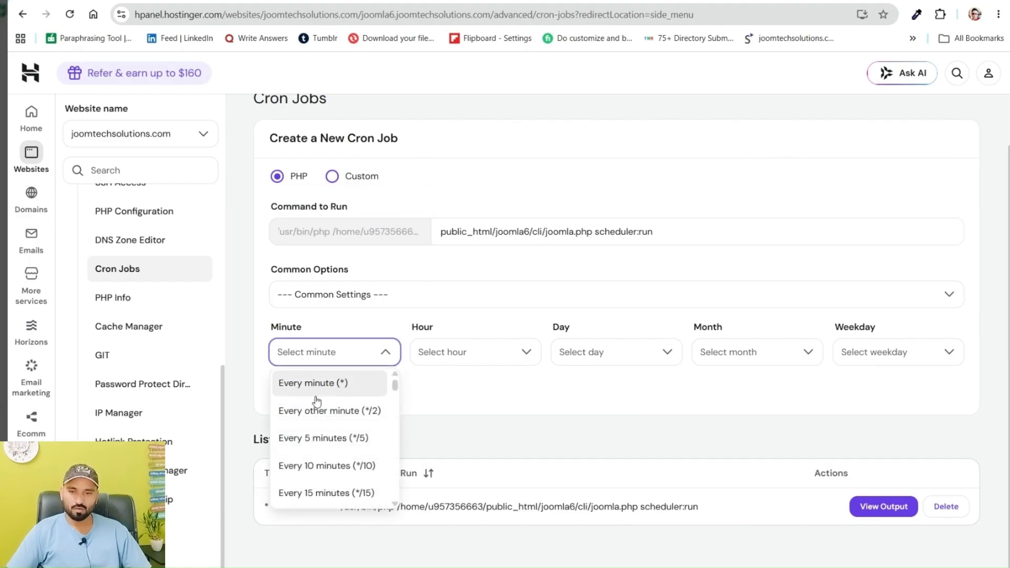
{"action": "left_click", "coordinate": [322, 412]}
{"action": "left_click", "coordinate": [498, 353]}
{"action": "scroll", "coordinate": [442, 410], "scroll_direction": "down", "scroll_amount": 5}
{"action": "left_click_drag", "start_coordinate": [535, 437], "coordinate": [525, 547]}
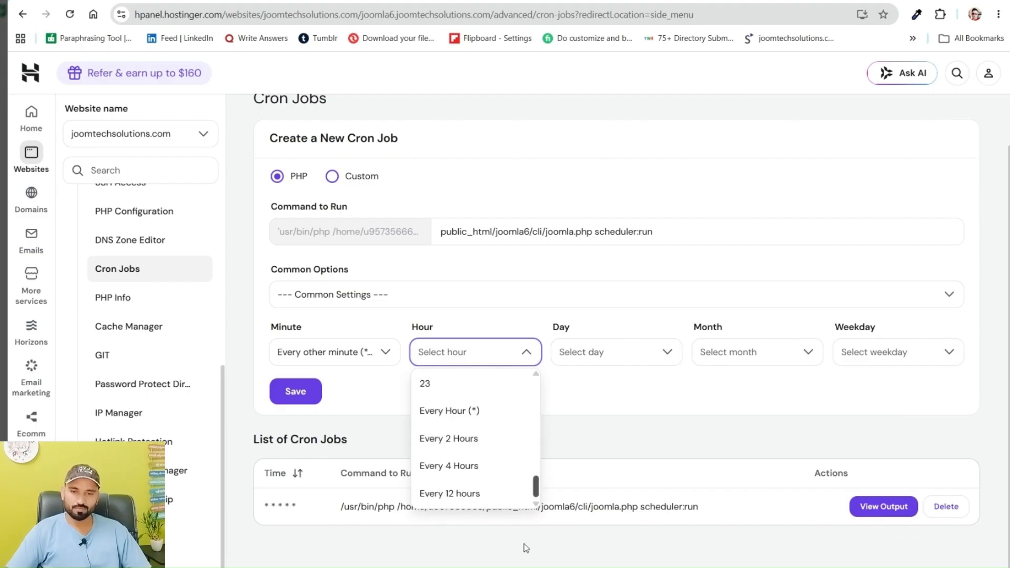
{"action": "left_click", "coordinate": [456, 411]}
Set the new cron job's Day to Every Day (*) and its Month to Every Month (*)
{"action": "left_click", "coordinate": [584, 351]}
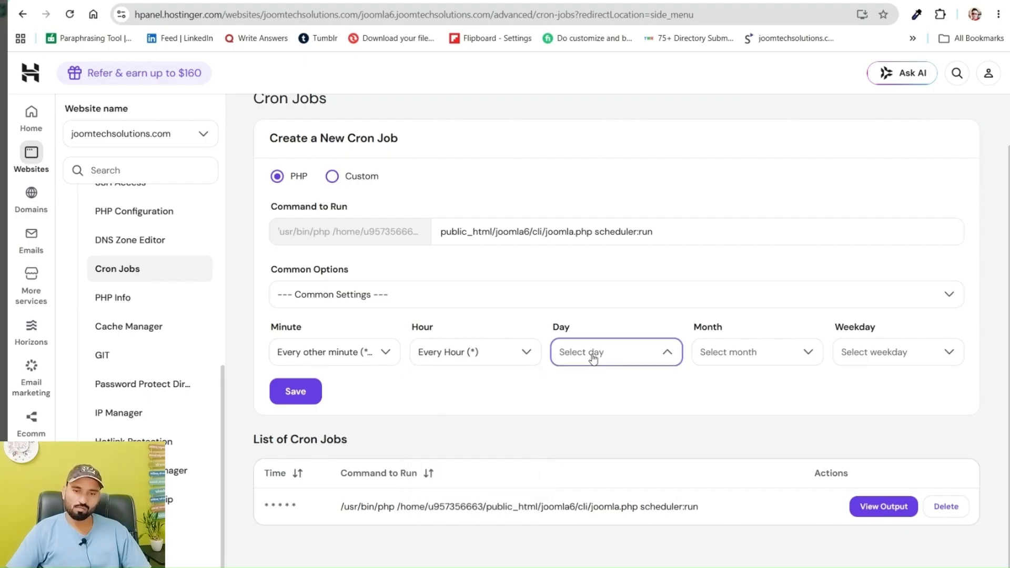
{"action": "scroll", "coordinate": [592, 448], "scroll_direction": "down", "scroll_amount": 10}
{"action": "scroll", "coordinate": [593, 469], "scroll_direction": "down", "scroll_amount": 3}
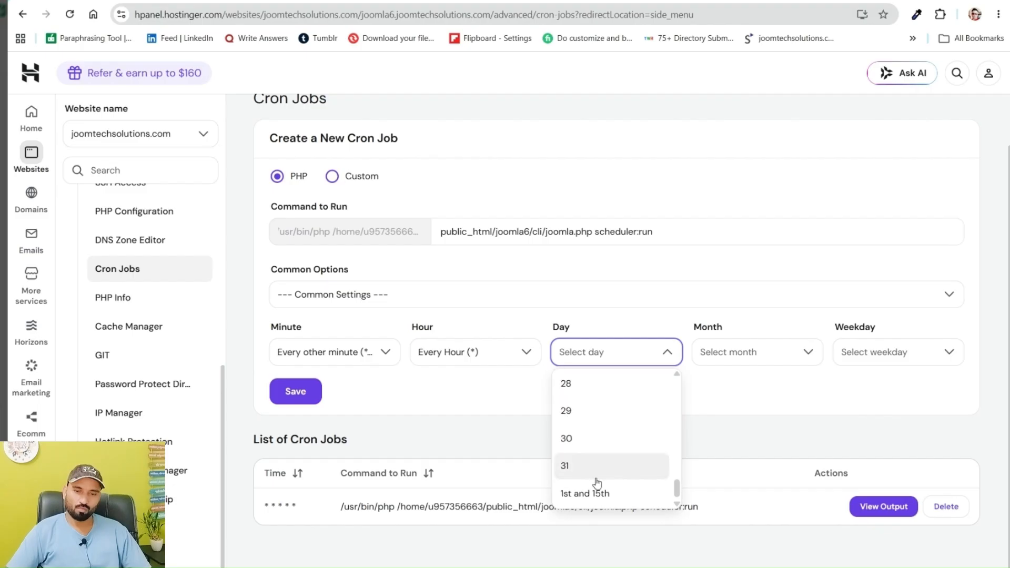
{"action": "scroll", "coordinate": [626, 474], "scroll_direction": "up", "scroll_amount": 1}
{"action": "left_click_drag", "start_coordinate": [676, 489], "coordinate": [677, 374]}
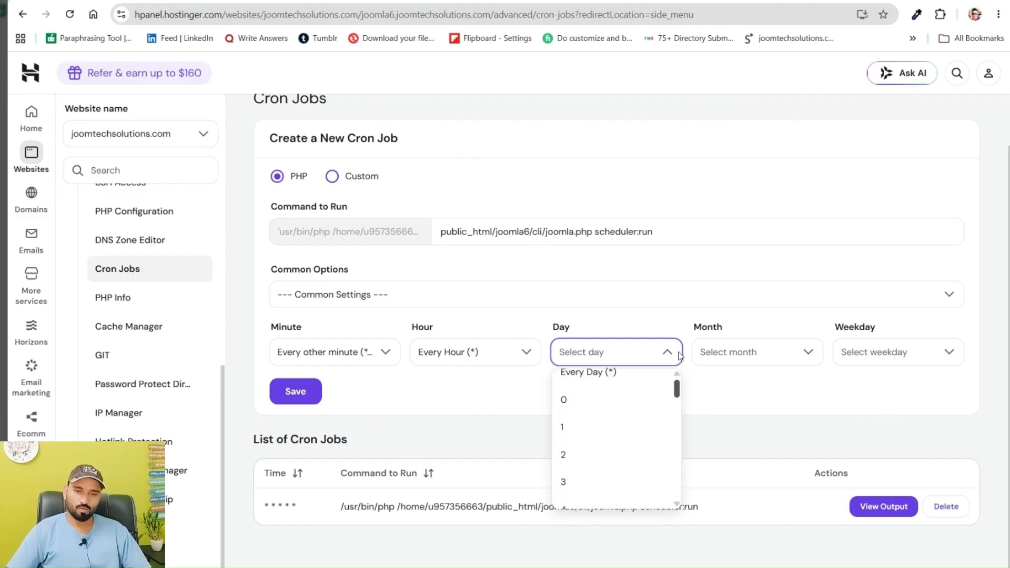
{"action": "left_click", "coordinate": [590, 383]}
{"action": "scroll", "coordinate": [732, 411], "scroll_direction": "down", "scroll_amount": 4}
{"action": "left_click", "coordinate": [742, 494]}
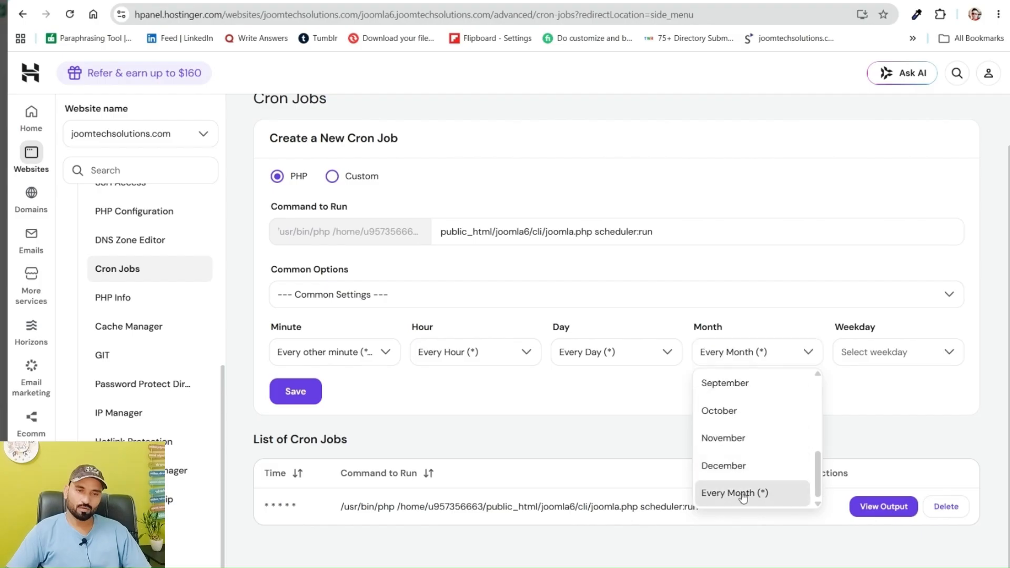
Set the Weekday to run every weekday and save the every-other-minute cron job
{"action": "left_click", "coordinate": [858, 354]}
{"action": "scroll", "coordinate": [868, 432], "scroll_direction": "down", "scroll_amount": 2}
{"action": "left_click", "coordinate": [879, 495]}
{"action": "left_click", "coordinate": [295, 391]}
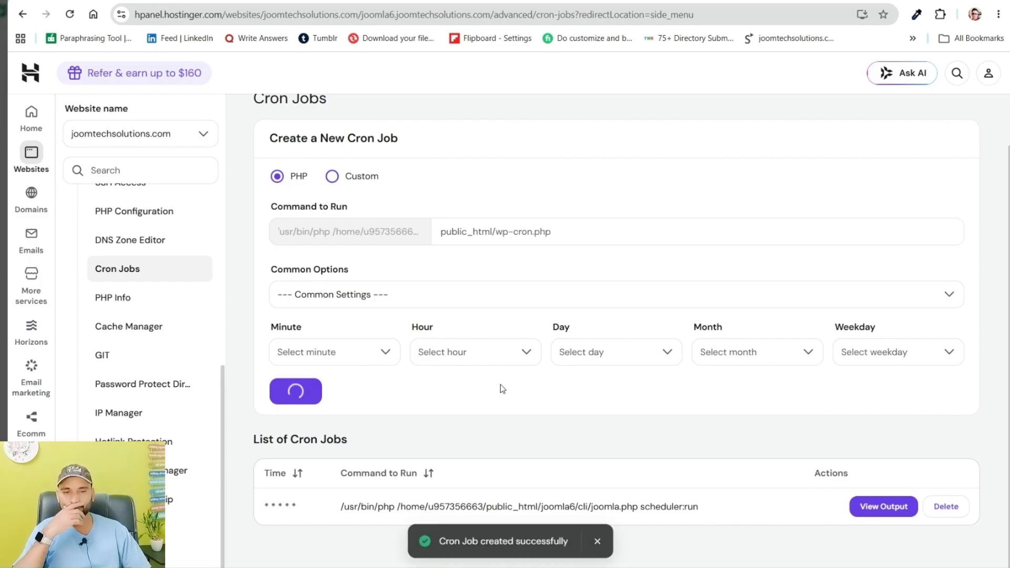
View the cron output of the new */2 job and of the every-minute job, reading which Joomla task was processed
{"action": "scroll", "coordinate": [549, 351], "scroll_direction": "down", "scroll_amount": 2}
{"action": "left_click", "coordinate": [884, 507]}
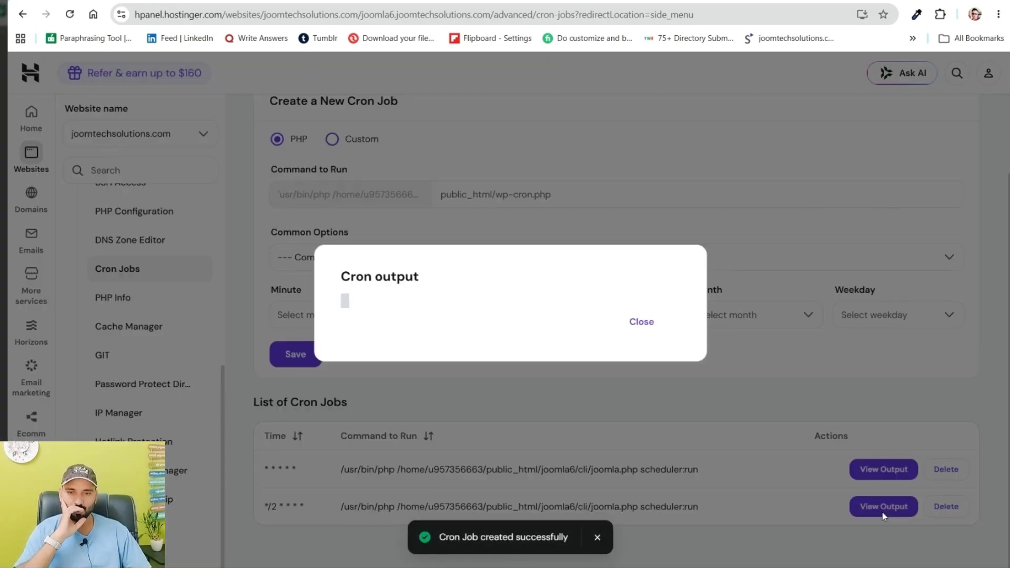
{"action": "left_click", "coordinate": [643, 323]}
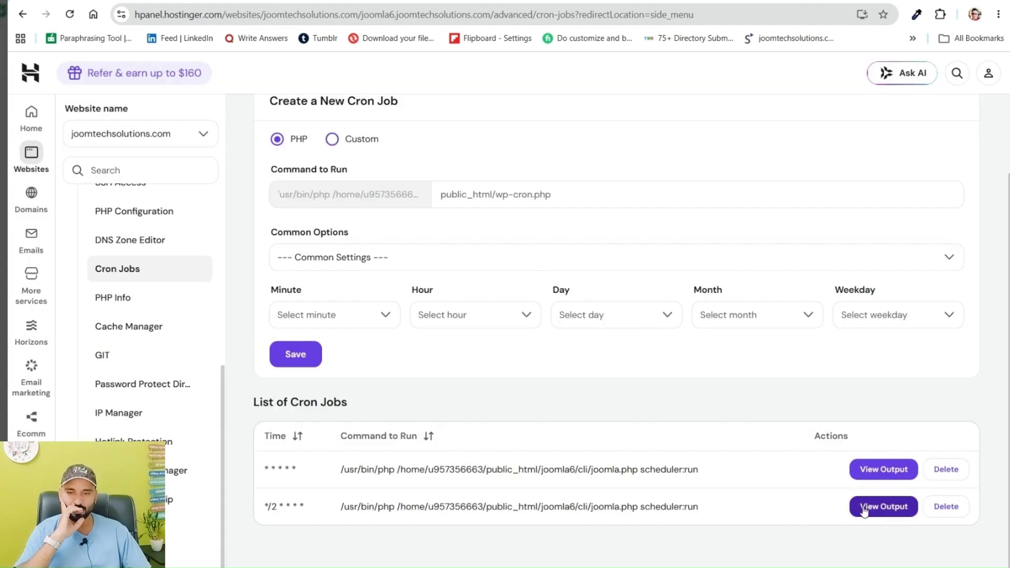
{"action": "left_click", "coordinate": [863, 470]}
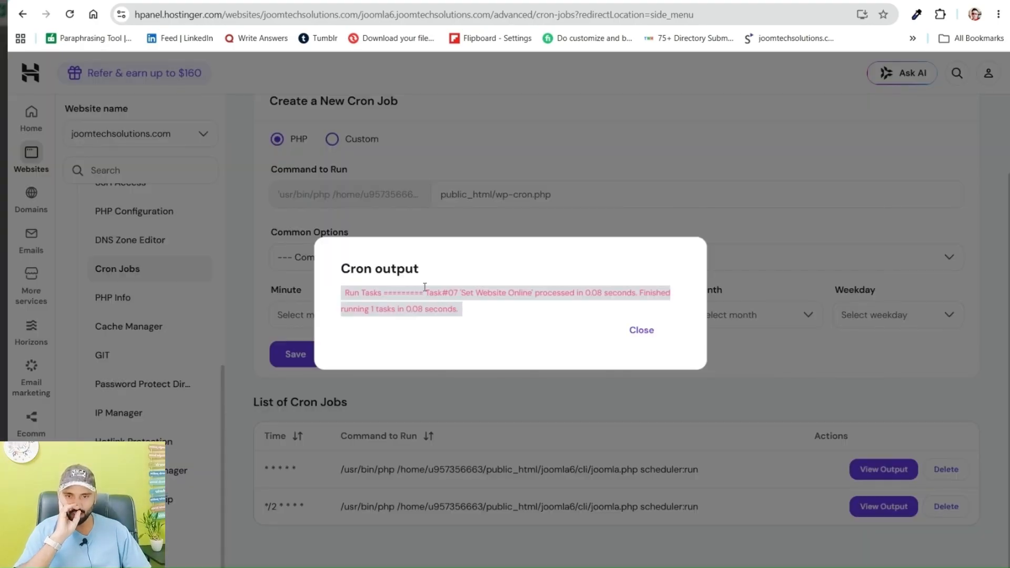
{"action": "left_click_drag", "start_coordinate": [427, 297], "coordinate": [585, 301]}
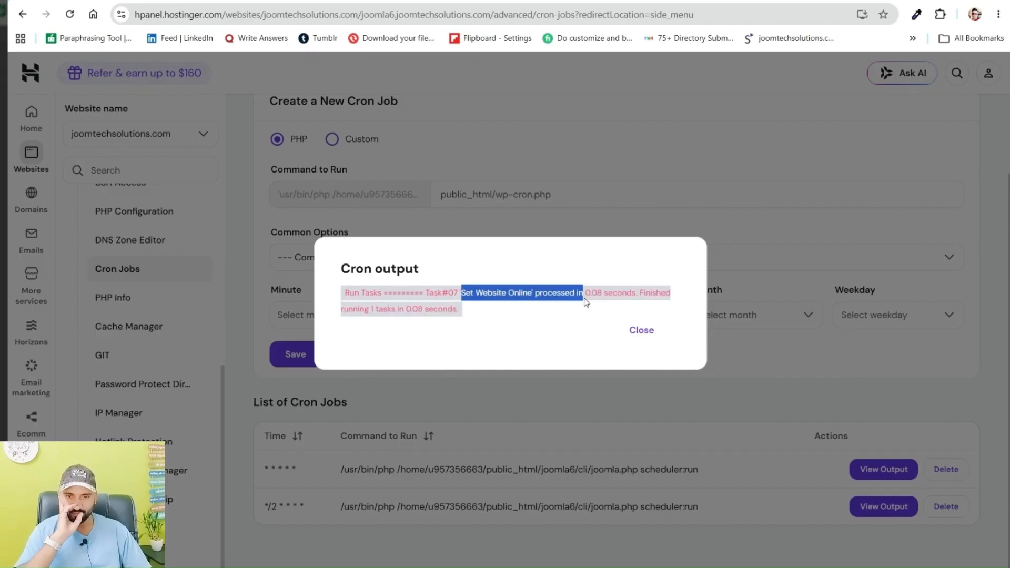
{"action": "left_click", "coordinate": [601, 292]}
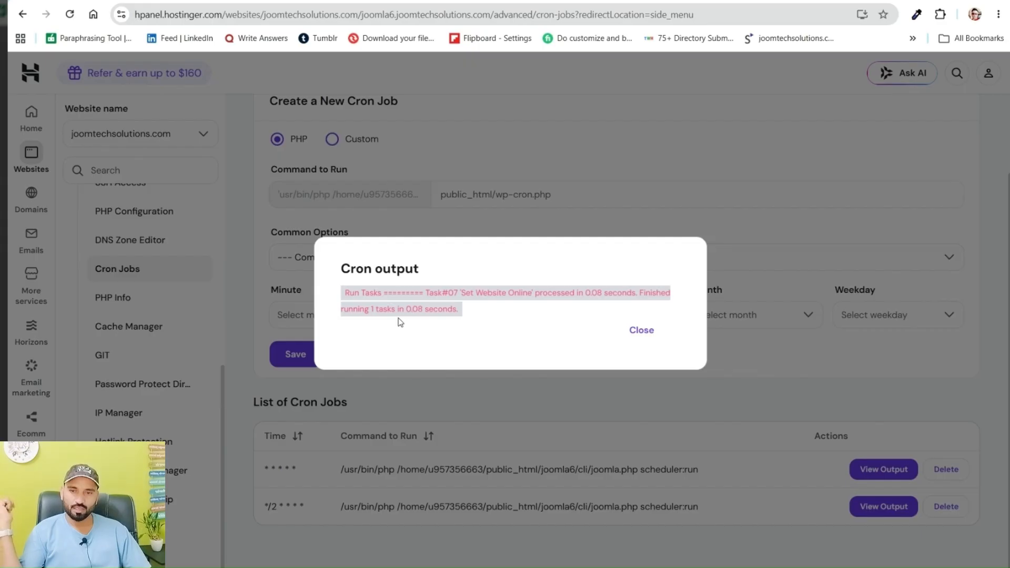
{"action": "left_click", "coordinate": [643, 332]}
Reload the website's front page to check its status, then inspect the Set Website Online task's Last Run Date in Scheduled Tasks
{"action": "left_click", "coordinate": [387, 1]}
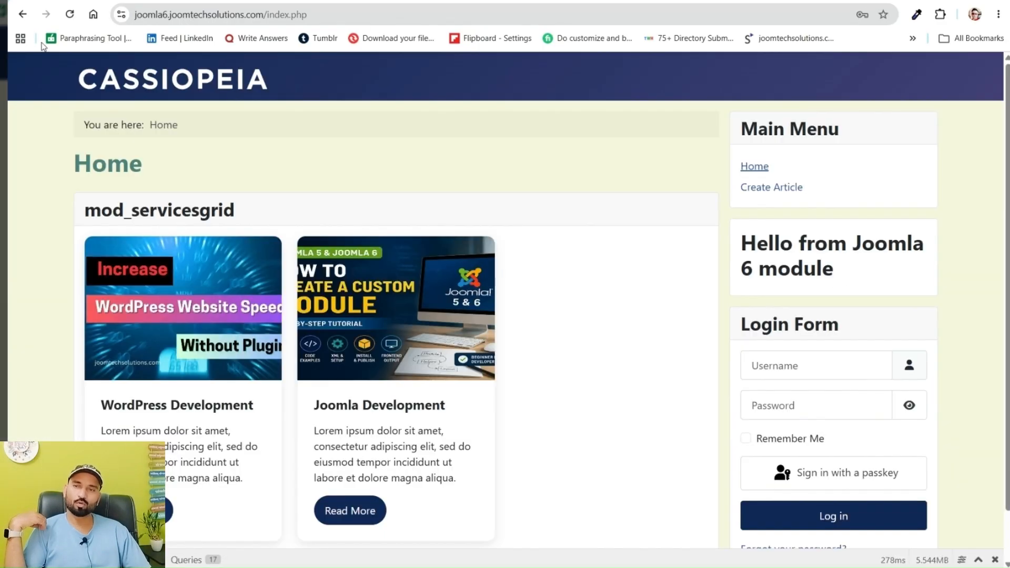
{"action": "left_click", "coordinate": [69, 14]}
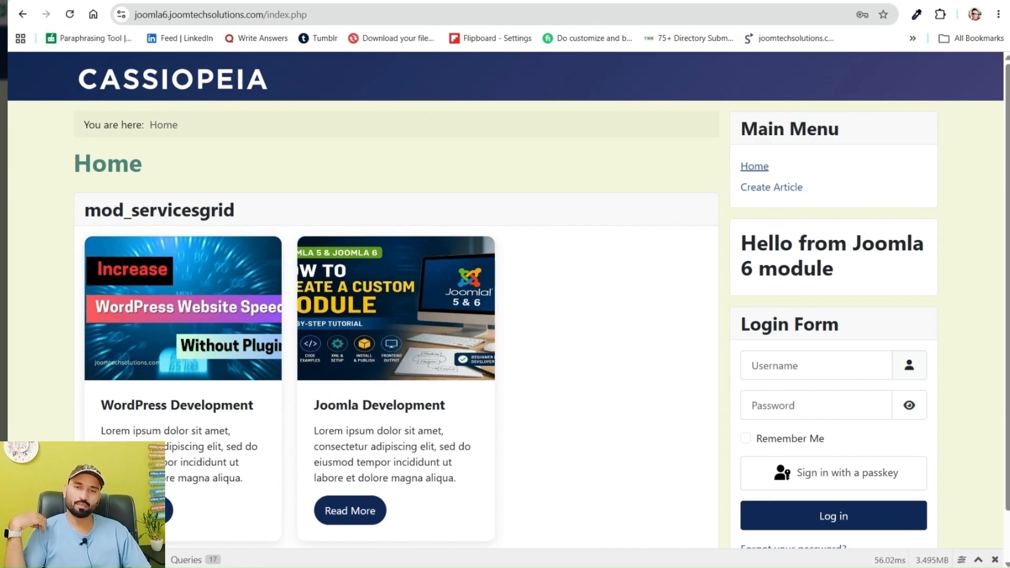
{"action": "left_click", "coordinate": [456, 1]}
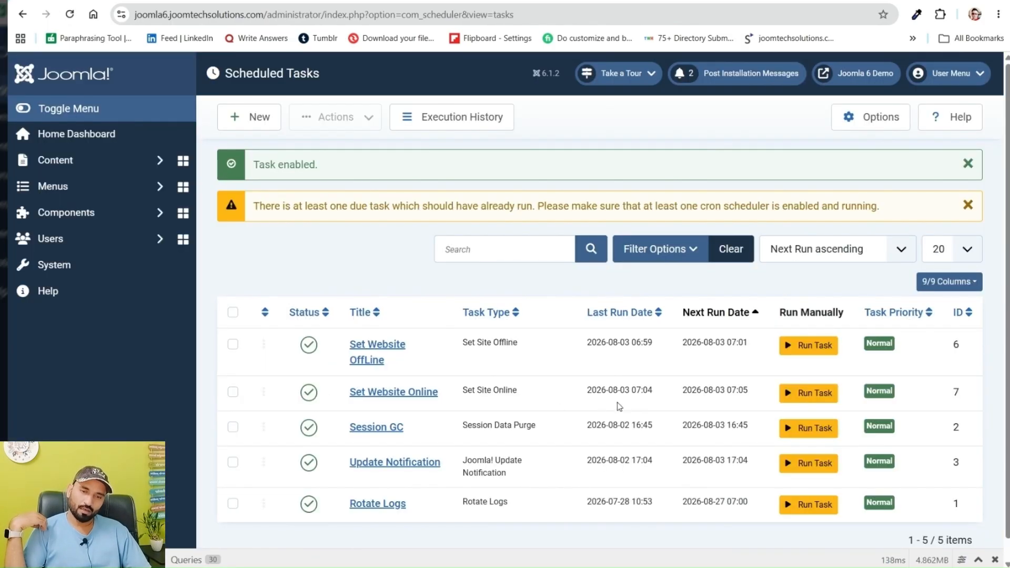
{"action": "left_click_drag", "start_coordinate": [655, 395], "coordinate": [588, 393]}
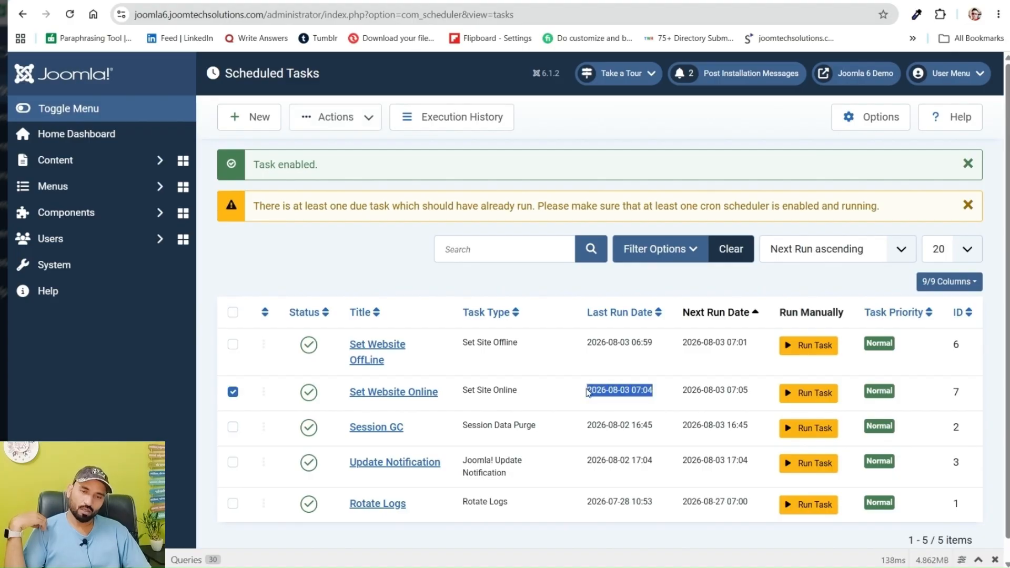
Reload the Scheduled Tasks list and compare the Last Run Dates of the Set Website Online and Set Website OffLine tasks
{"action": "left_click", "coordinate": [70, 15]}
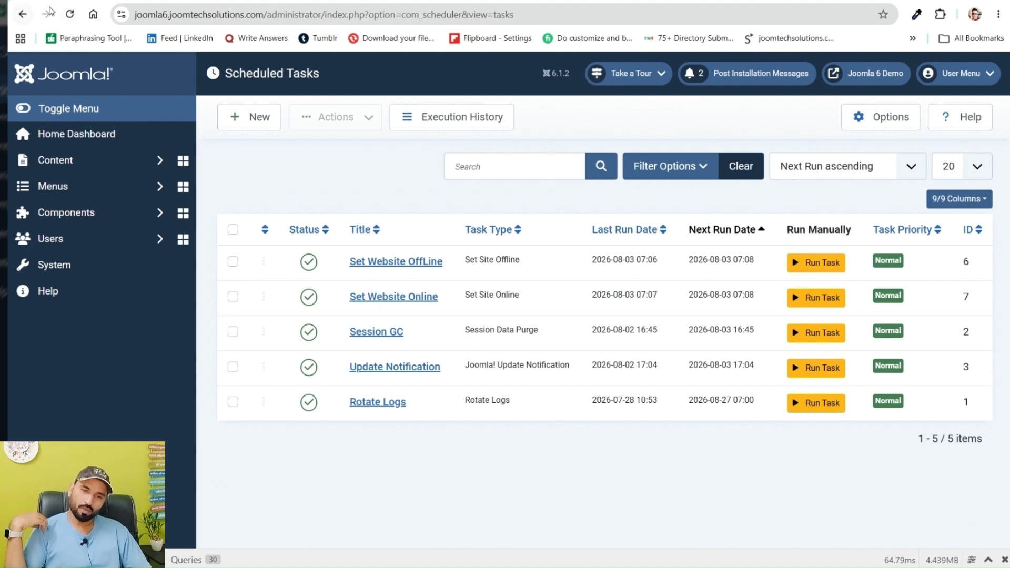
{"action": "left_click", "coordinate": [70, 16]}
{"action": "left_click", "coordinate": [70, 16]}
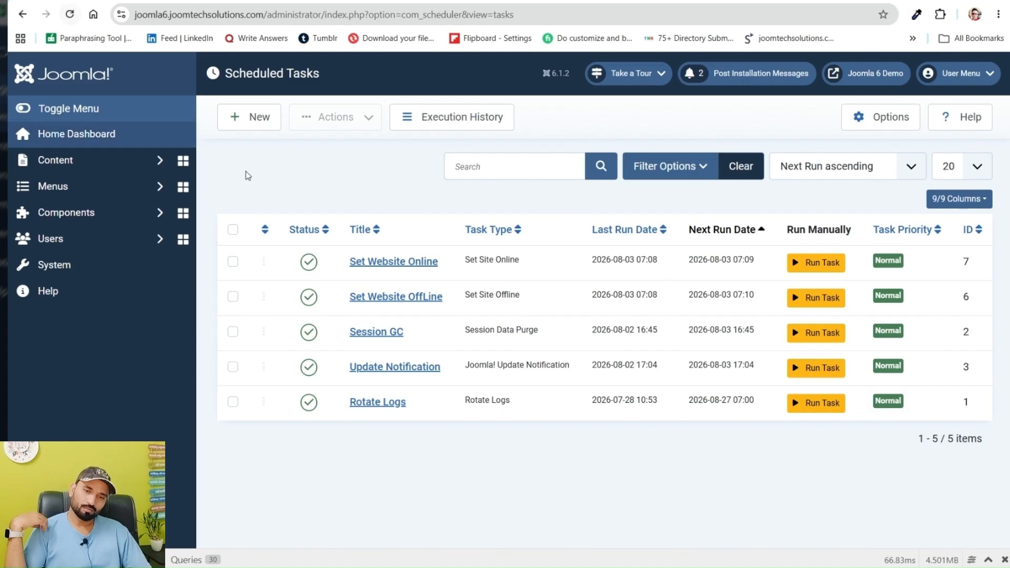
{"action": "triple_click", "coordinate": [653, 297]}
{"action": "left_click", "coordinate": [659, 261]}
{"action": "left_click", "coordinate": [658, 260]}
{"action": "left_click", "coordinate": [654, 259]}
{"action": "double_click", "coordinate": [654, 259]}
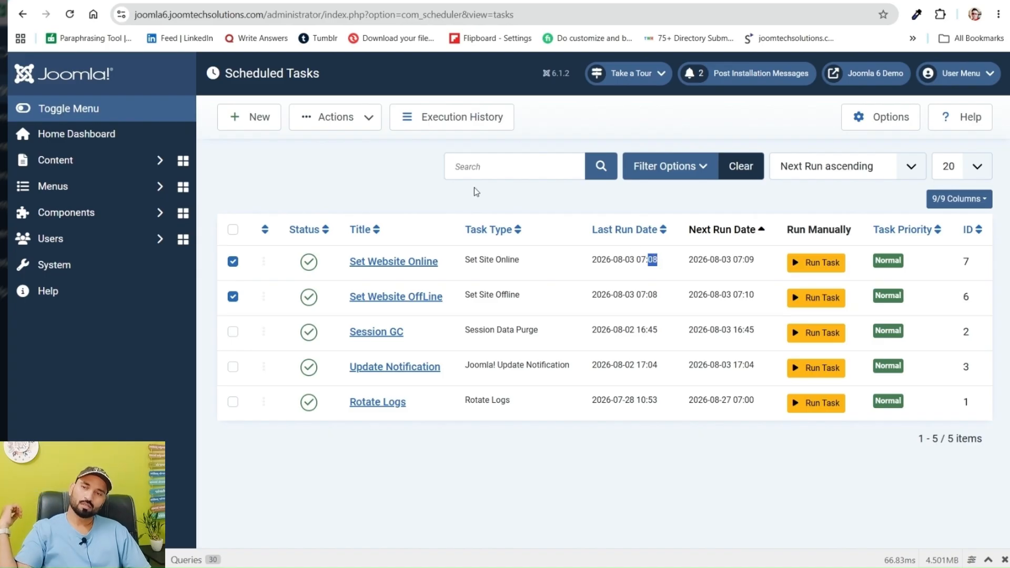
Check the website's front page status against the every-minute cron job's output in Hostinger, reloading the front page before and after
{"action": "left_click", "coordinate": [70, 16]}
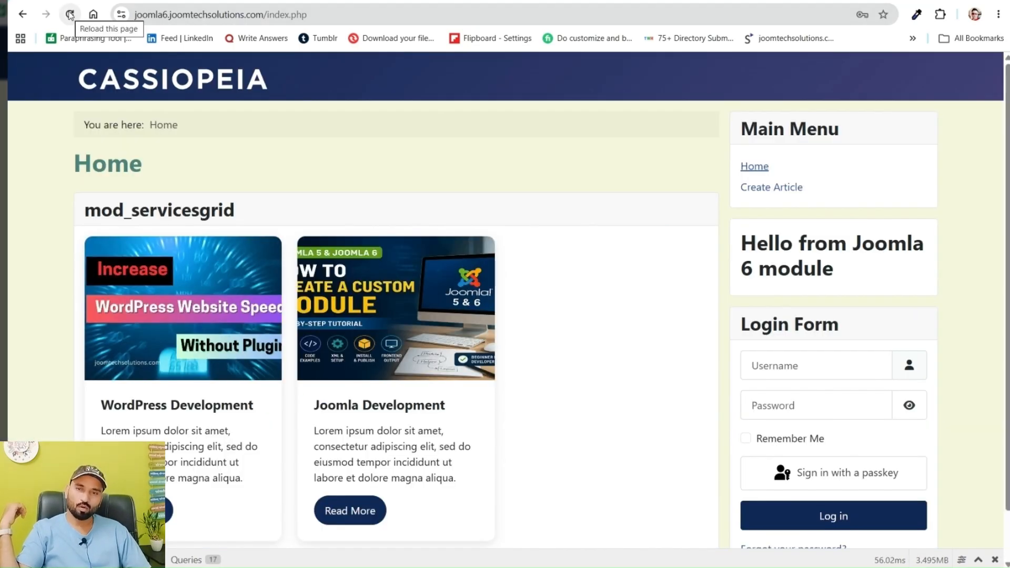
{"action": "left_click", "coordinate": [70, 14]}
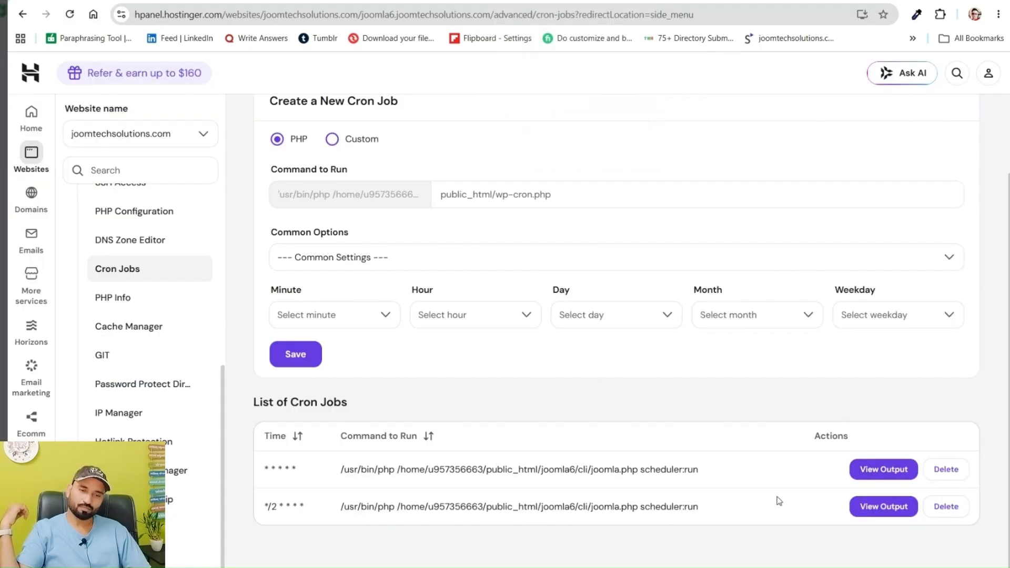
{"action": "left_click", "coordinate": [882, 473]}
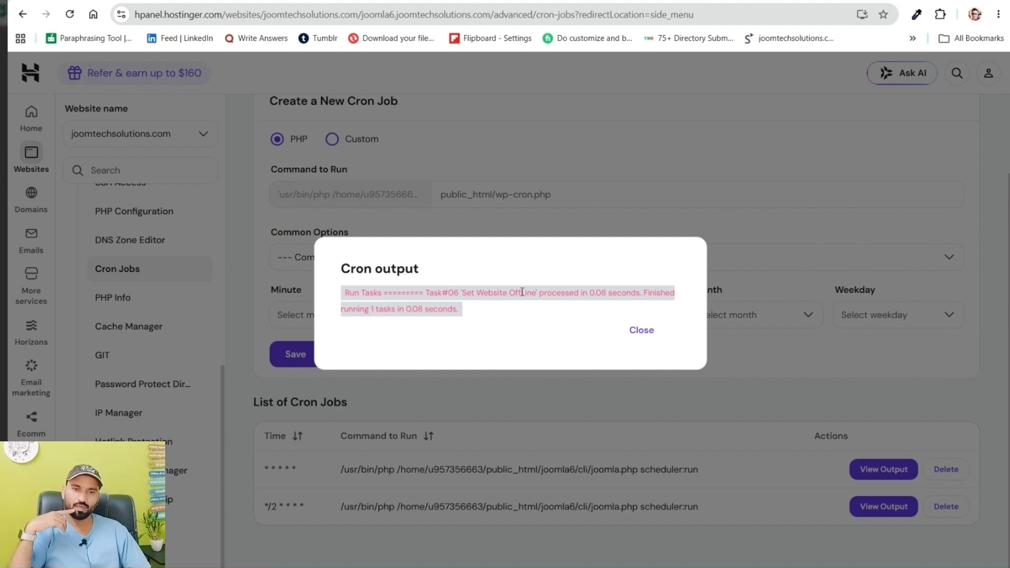
{"action": "left_click", "coordinate": [639, 330]}
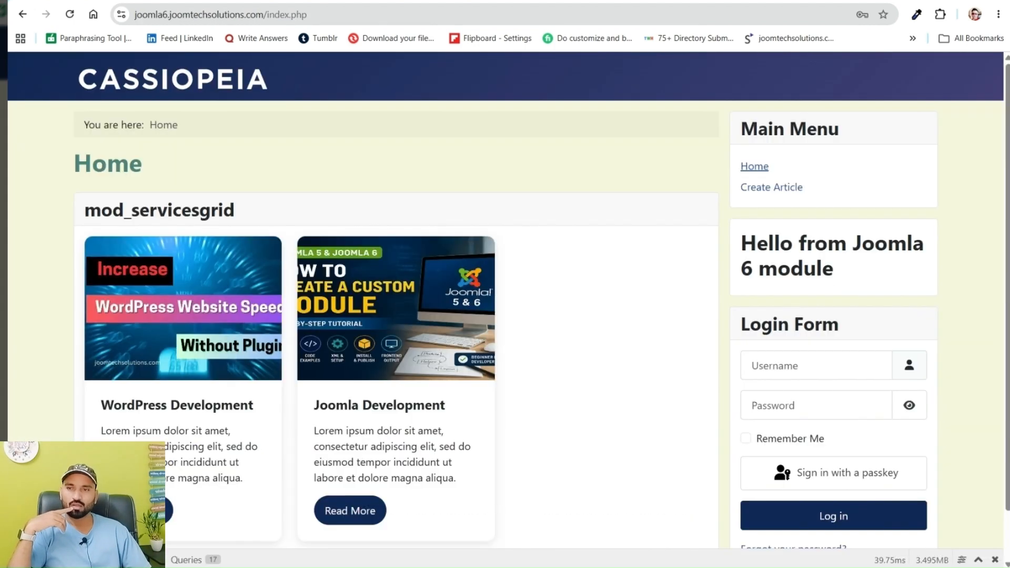
{"action": "left_click", "coordinate": [70, 15]}
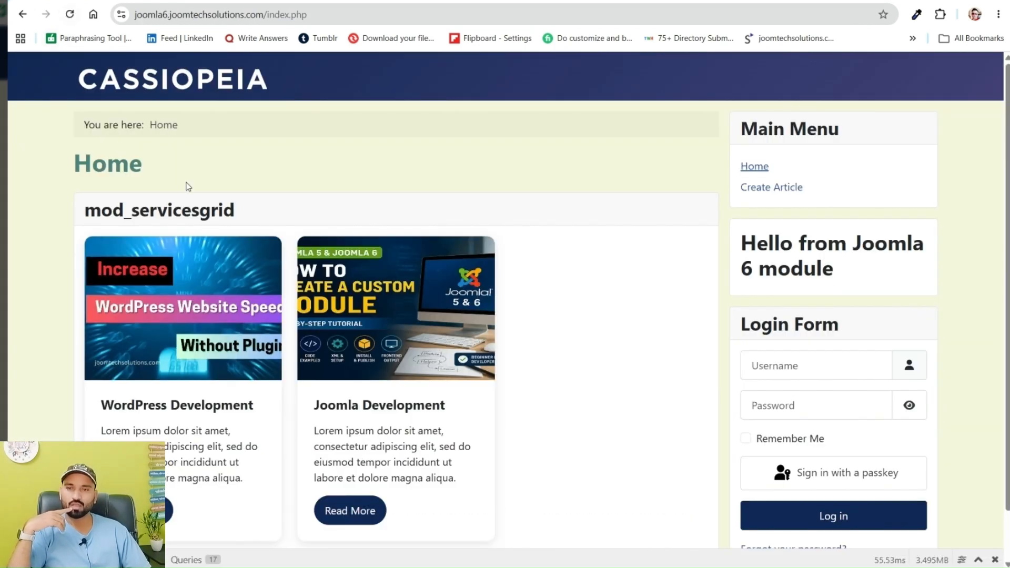
{"action": "left_click", "coordinate": [70, 14]}
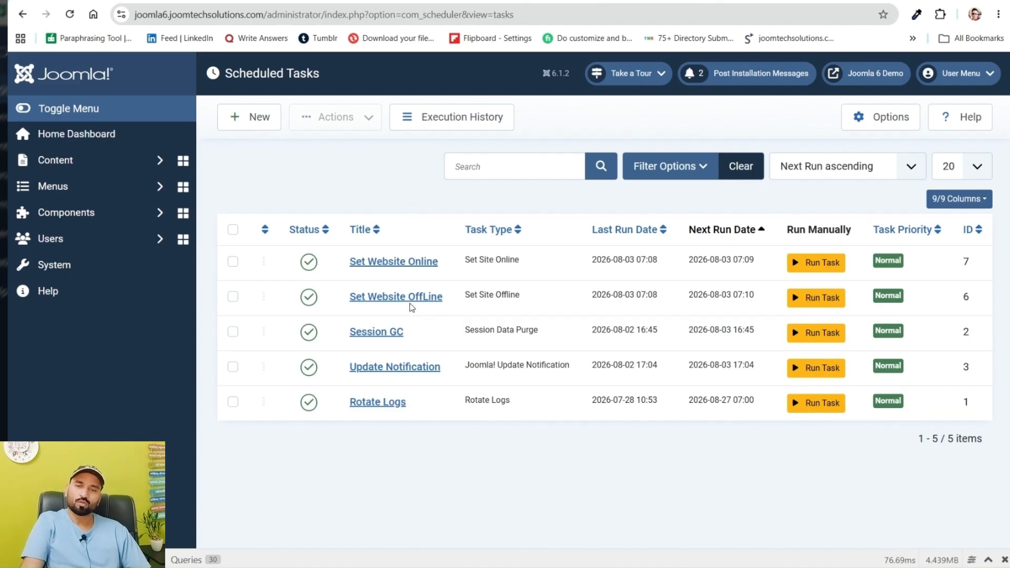
Trash the Set Website Online and Set Website OffLine tasks together in Joomla's Scheduled Tasks
{"action": "left_click", "coordinate": [232, 298]}
{"action": "left_click", "coordinate": [232, 263]}
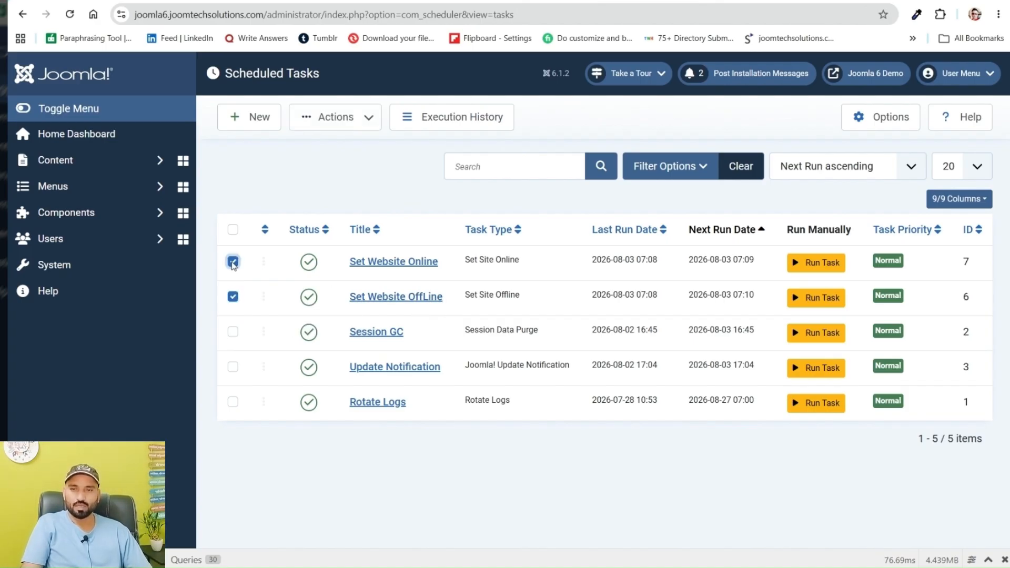
{"action": "left_click", "coordinate": [368, 123]}
{"action": "left_click", "coordinate": [341, 255]}
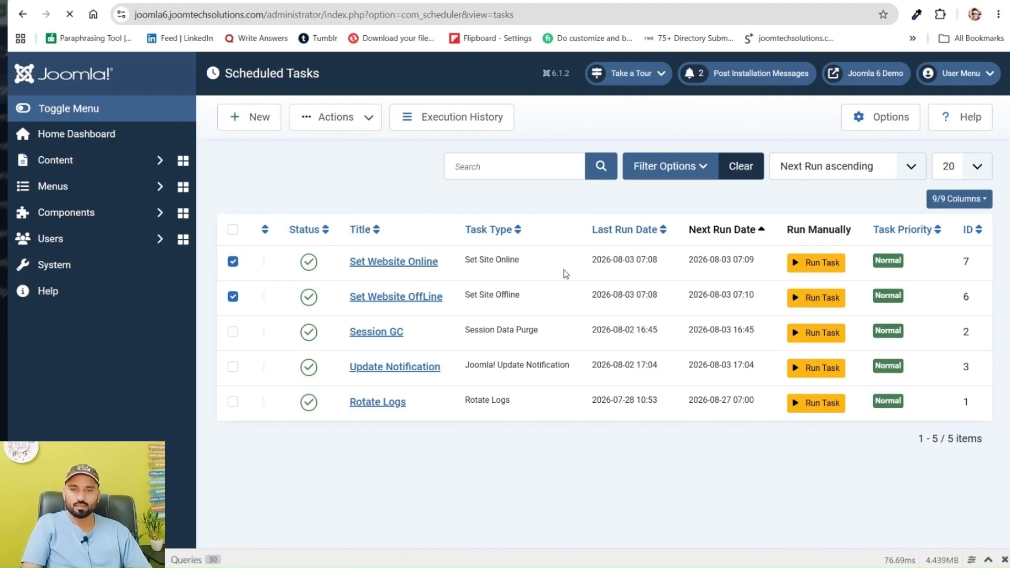
Create a scheduled task of type Toggle Offline titled "Toggle Offline" with an interval of 1 minute, saving and closing it
{"action": "left_click", "coordinate": [248, 117]}
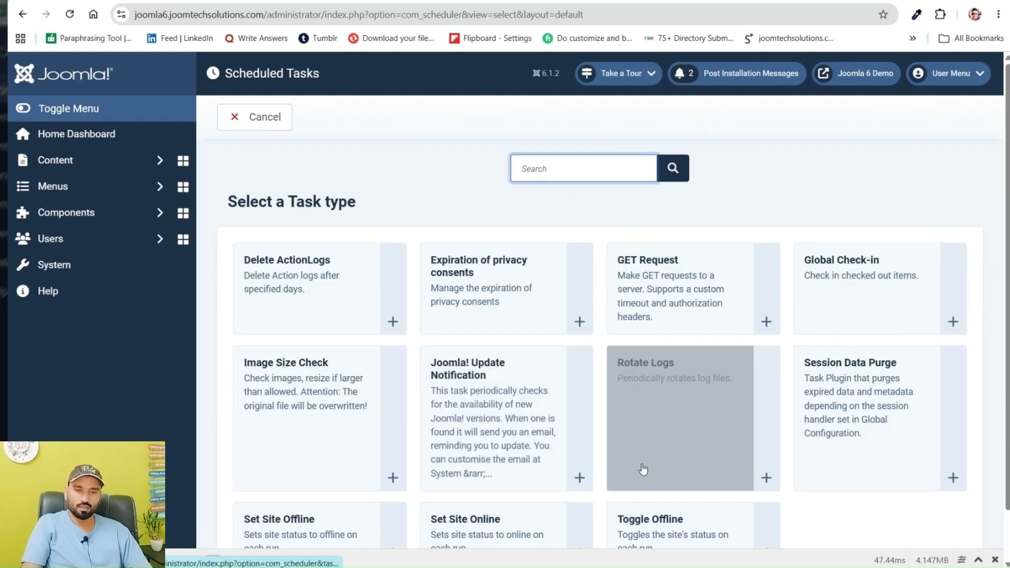
{"action": "scroll", "coordinate": [655, 492], "scroll_direction": "down", "scroll_amount": 1}
{"action": "left_click", "coordinate": [655, 492]}
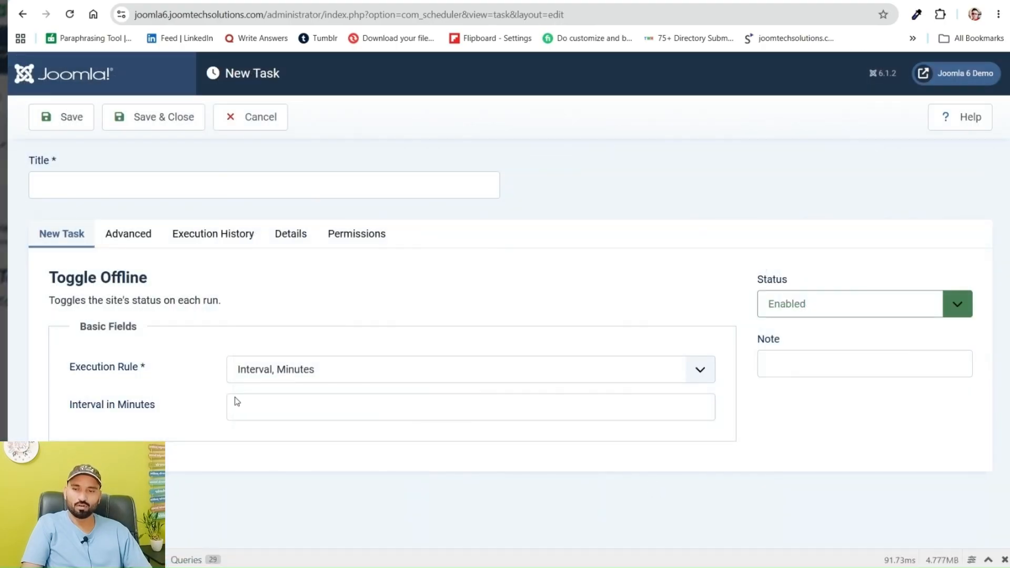
{"action": "left_click", "coordinate": [246, 419]}
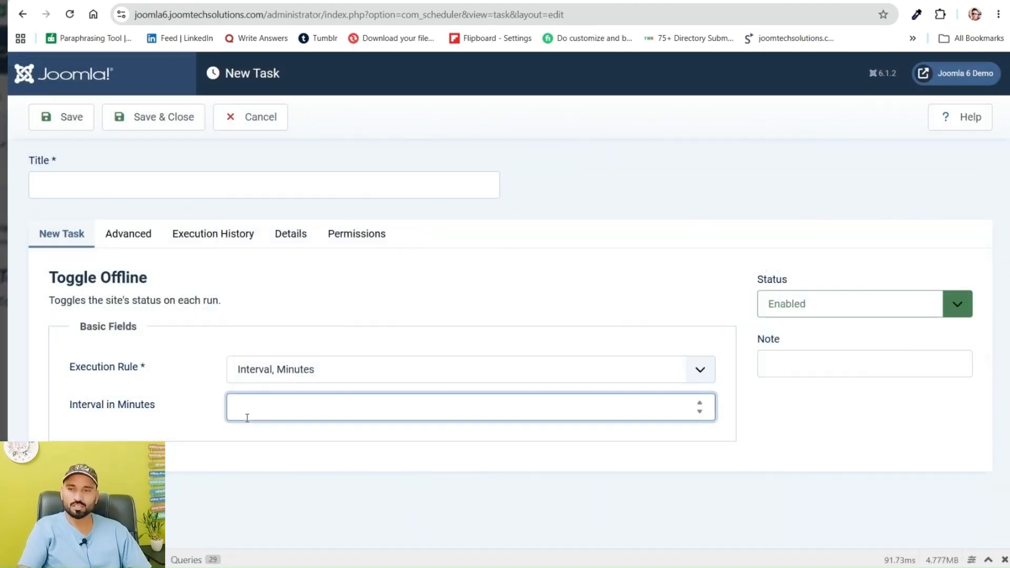
{"action": "left_click", "coordinate": [128, 191]}
{"action": "type", "text": "Toggle"}
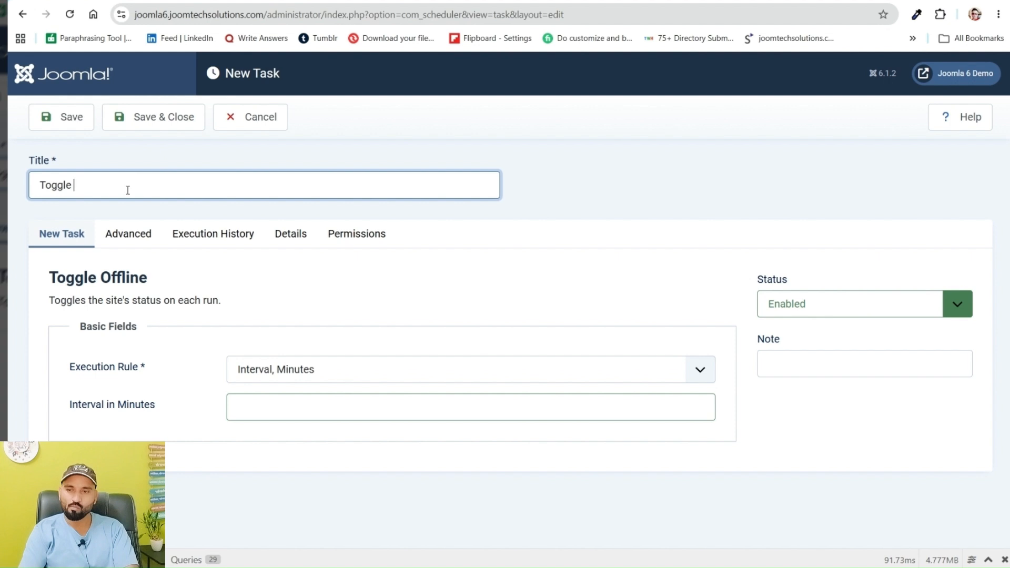
{"action": "type", "text": " Offline"}
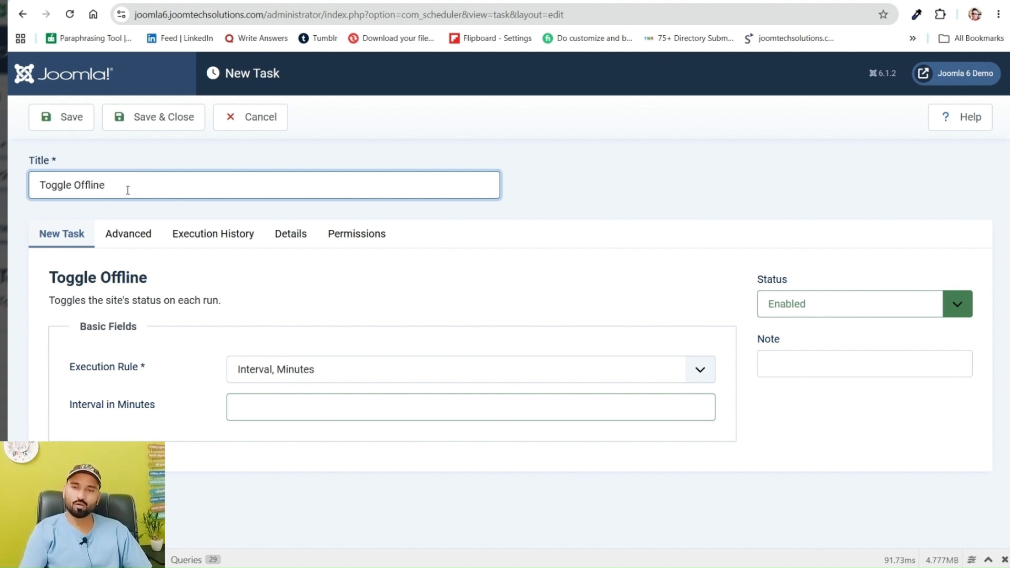
{"action": "left_click", "coordinate": [256, 421]}
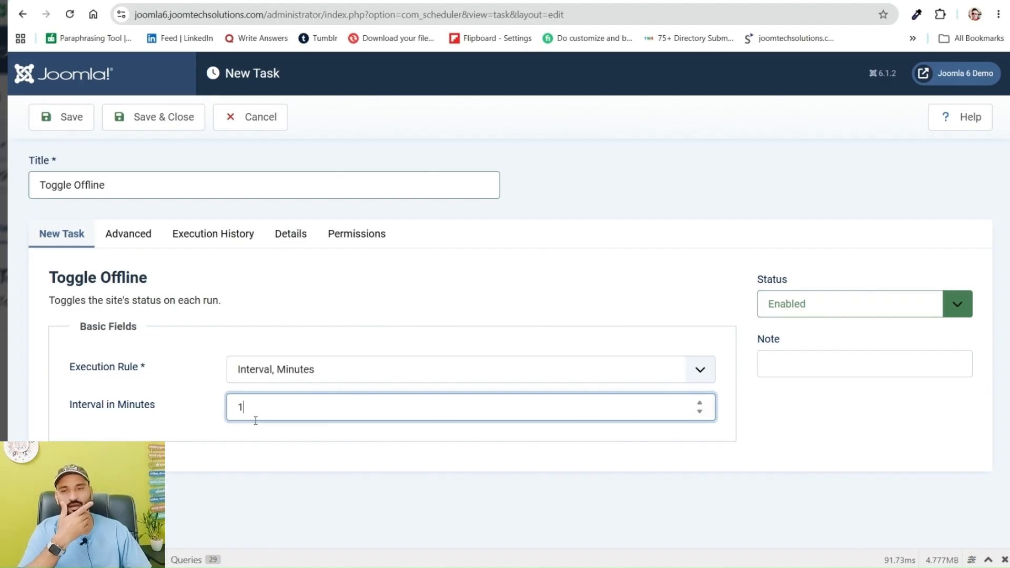
{"action": "left_click", "coordinate": [140, 117]}
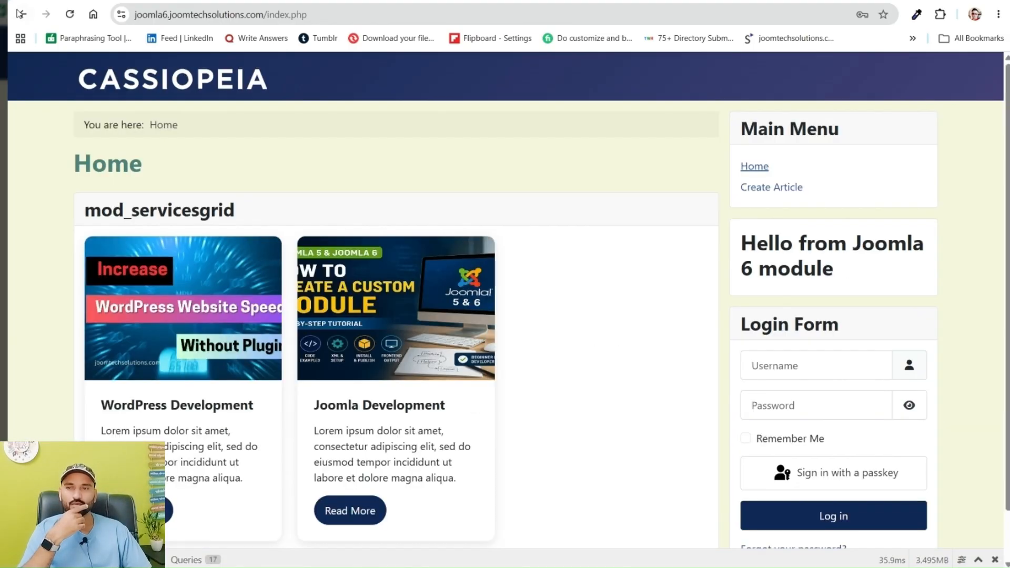
Reload the website's front page, then read the Hostinger cron output of the */2 job and of the every-minute job
{"action": "left_click", "coordinate": [70, 14]}
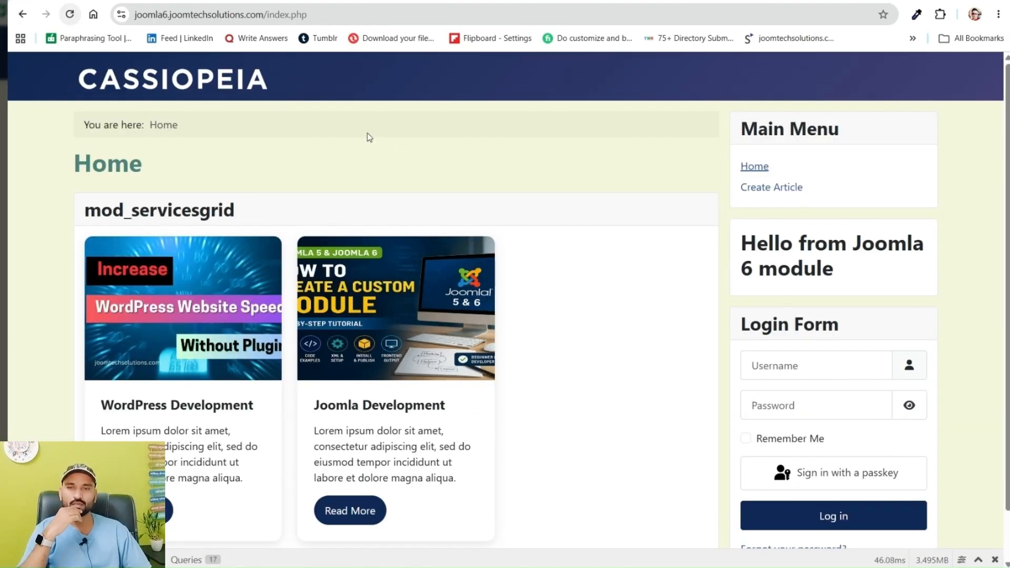
{"action": "left_click", "coordinate": [74, 18]}
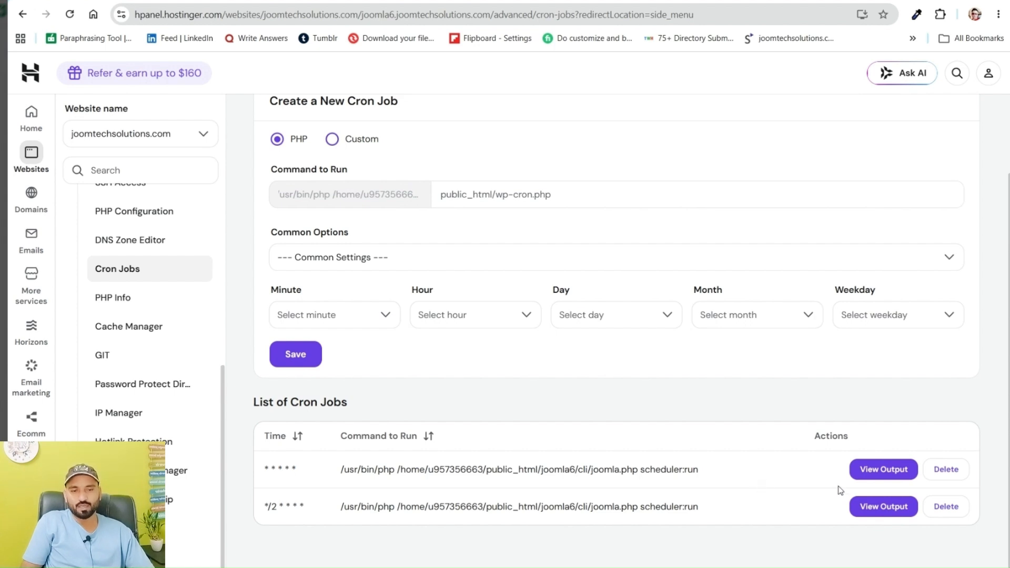
{"action": "left_click", "coordinate": [880, 508]}
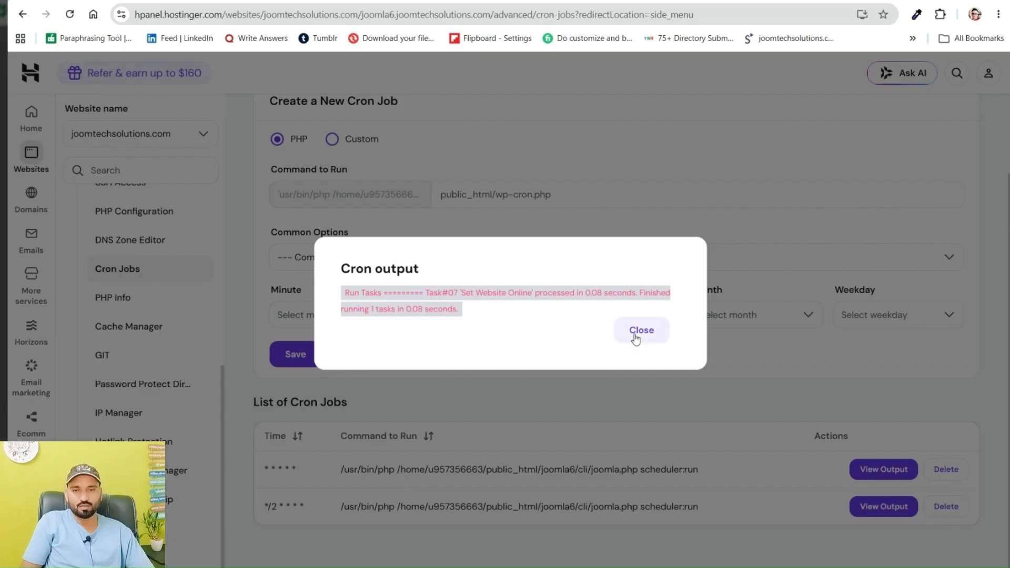
{"action": "left_click", "coordinate": [641, 334]}
{"action": "left_click", "coordinate": [858, 469]}
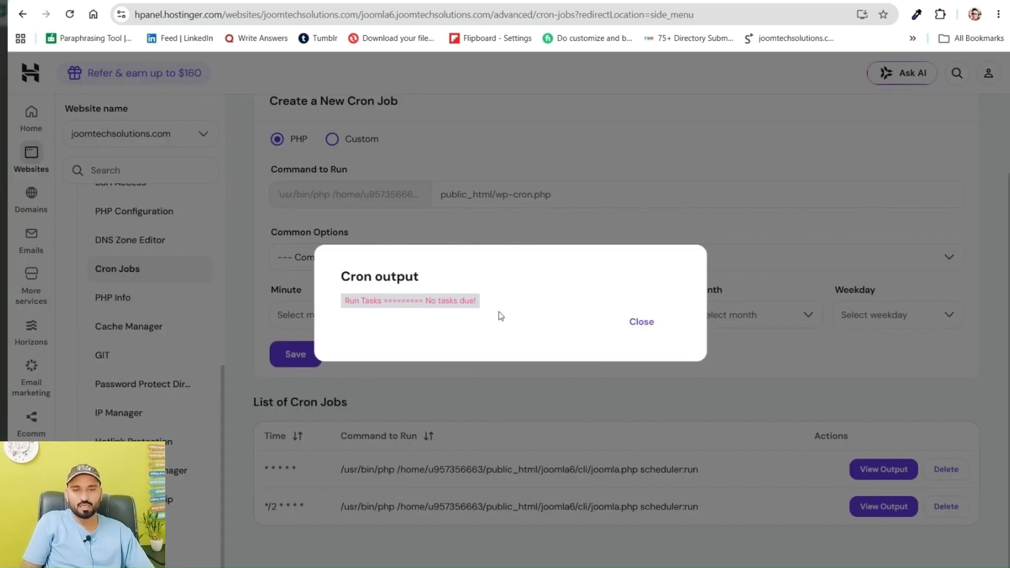
{"action": "left_click", "coordinate": [651, 327]}
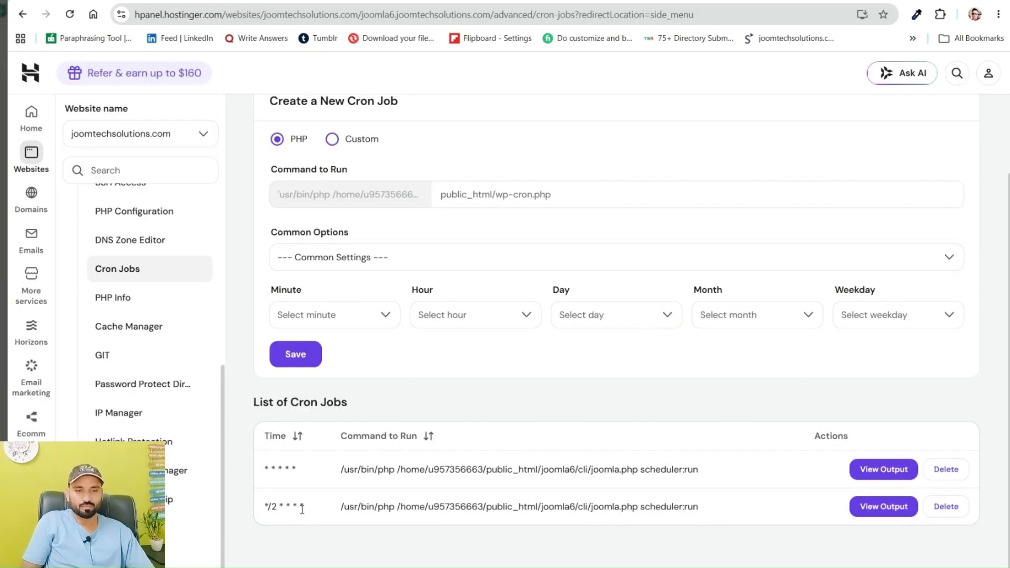
Delete the */2 cron job, acknowledging that its data will be deleted
{"action": "left_click", "coordinate": [943, 509]}
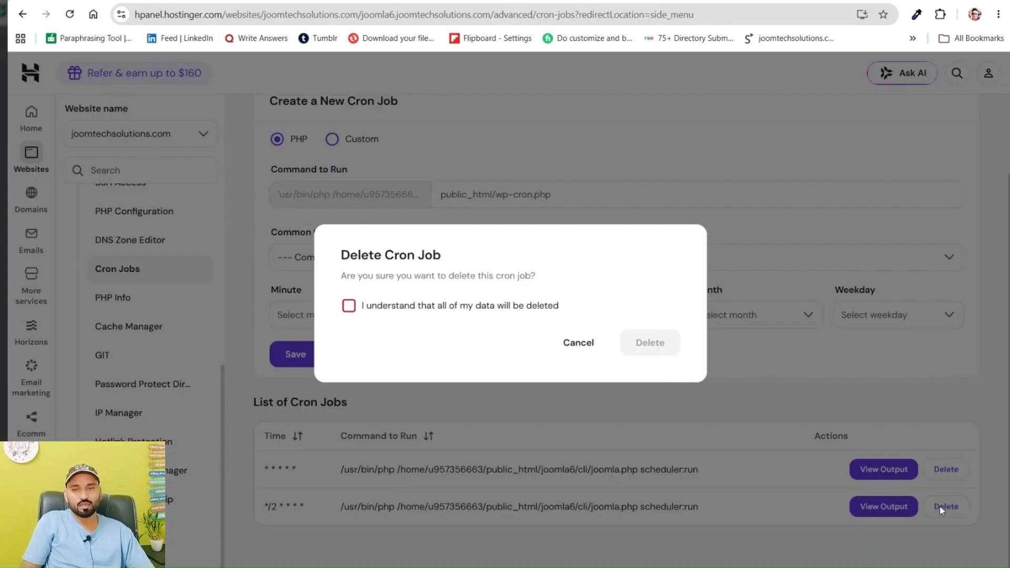
{"action": "left_click", "coordinate": [347, 305]}
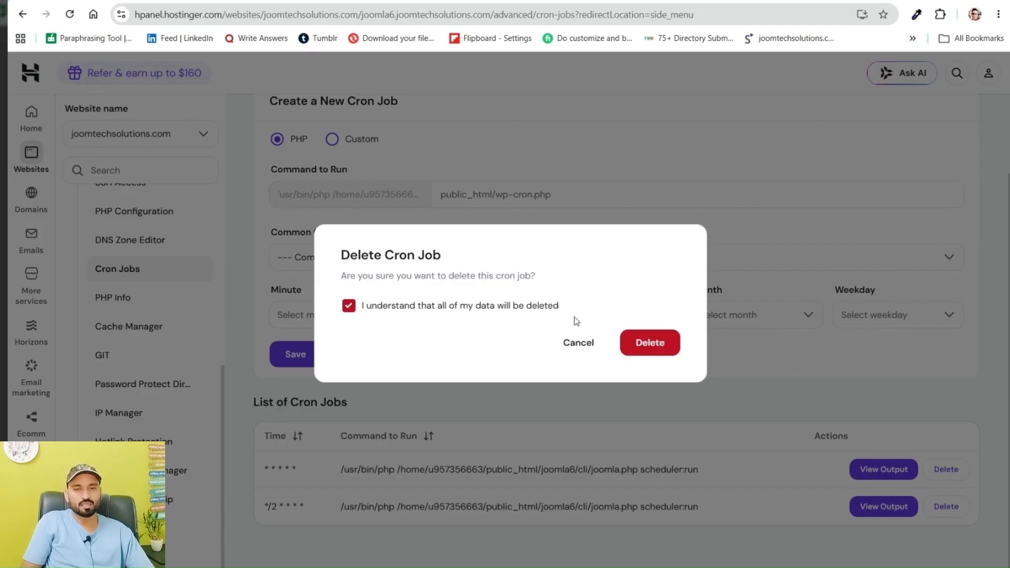
{"action": "left_click", "coordinate": [661, 345]}
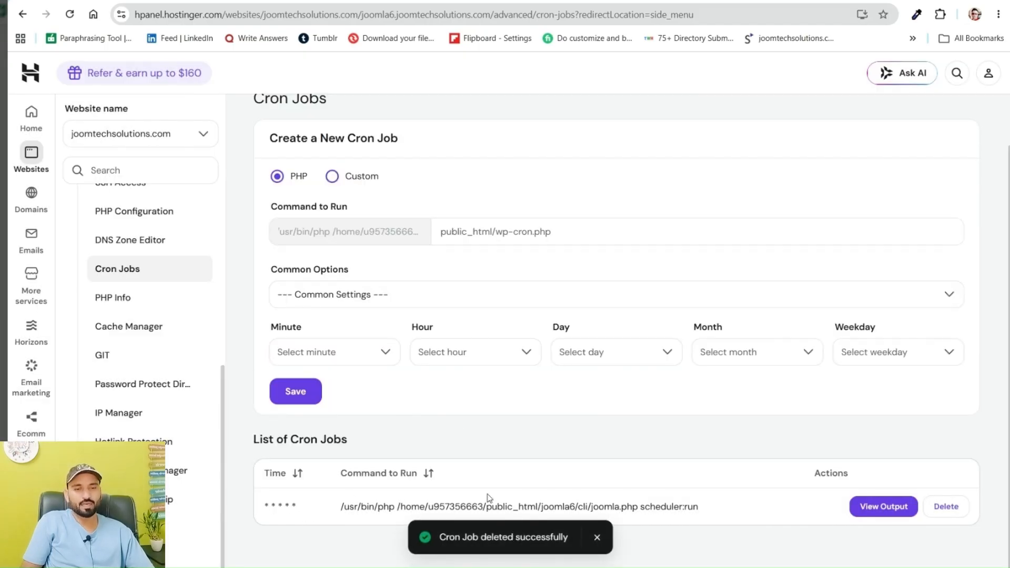
View the remaining every-minute cron job's output, then view it again one minute later to read which task was processed
{"action": "left_click", "coordinate": [894, 506]}
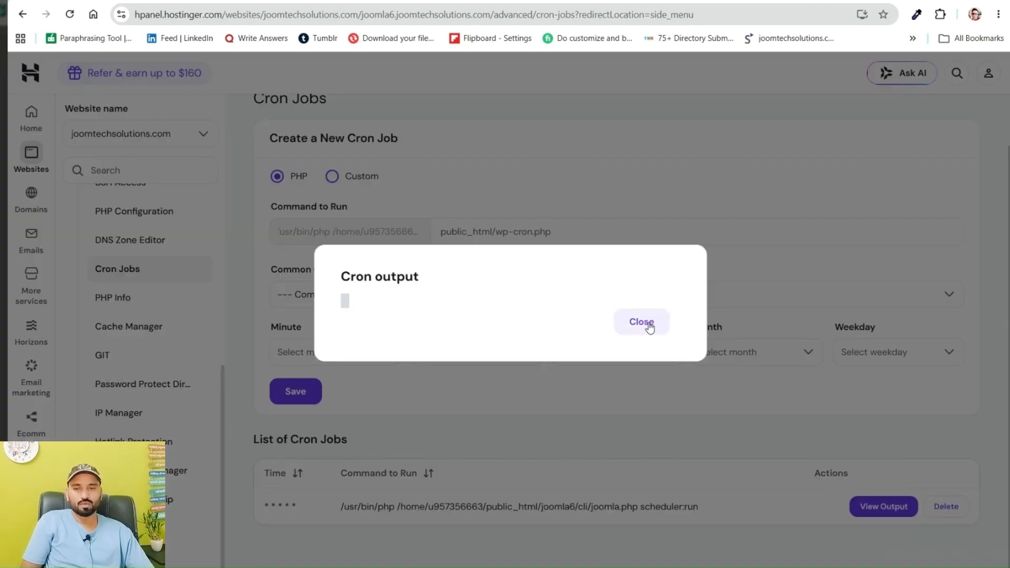
{"action": "left_click", "coordinate": [639, 325]}
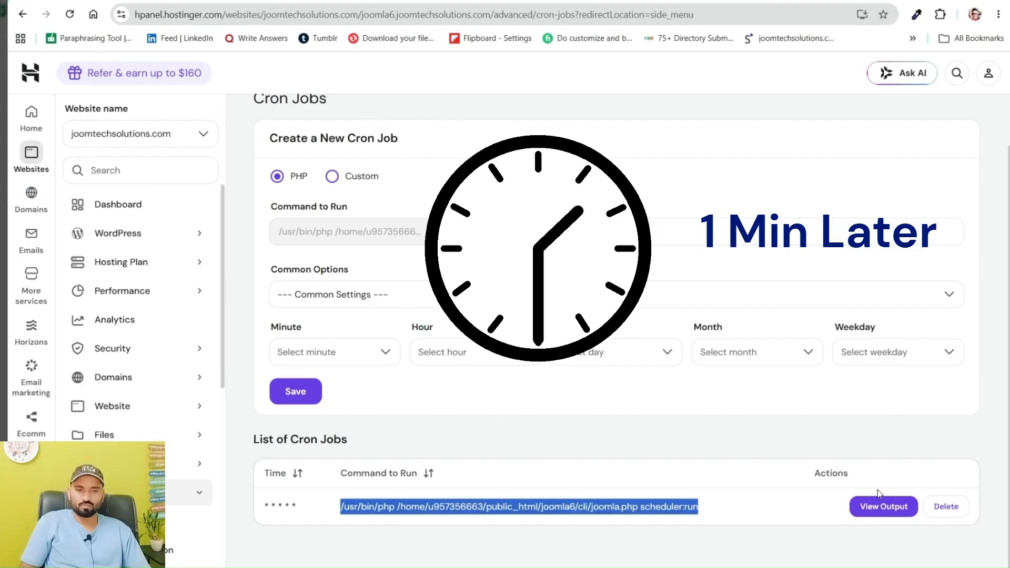
{"action": "left_click", "coordinate": [881, 505]}
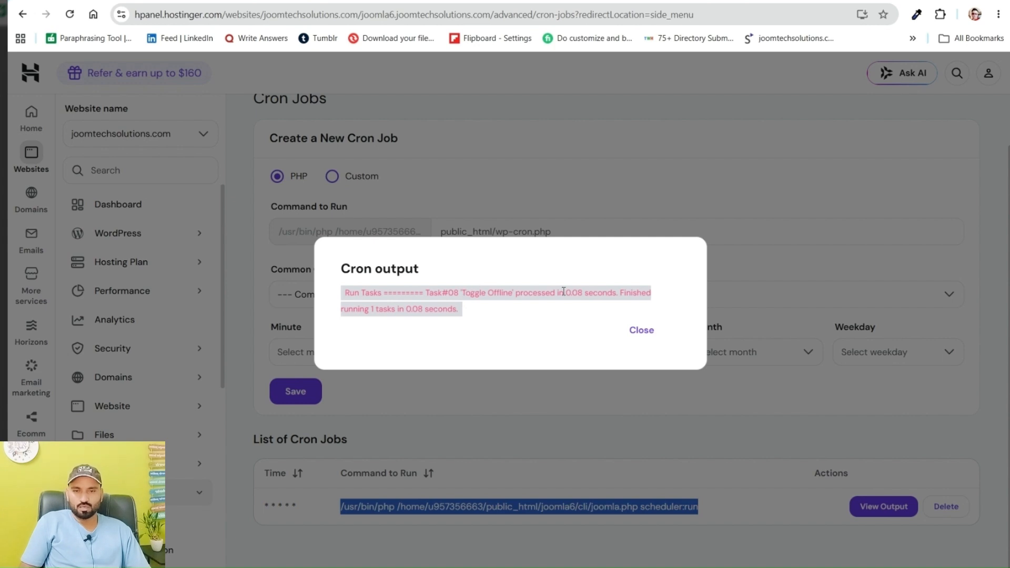
{"action": "left_click_drag", "start_coordinate": [348, 295], "coordinate": [462, 310]}
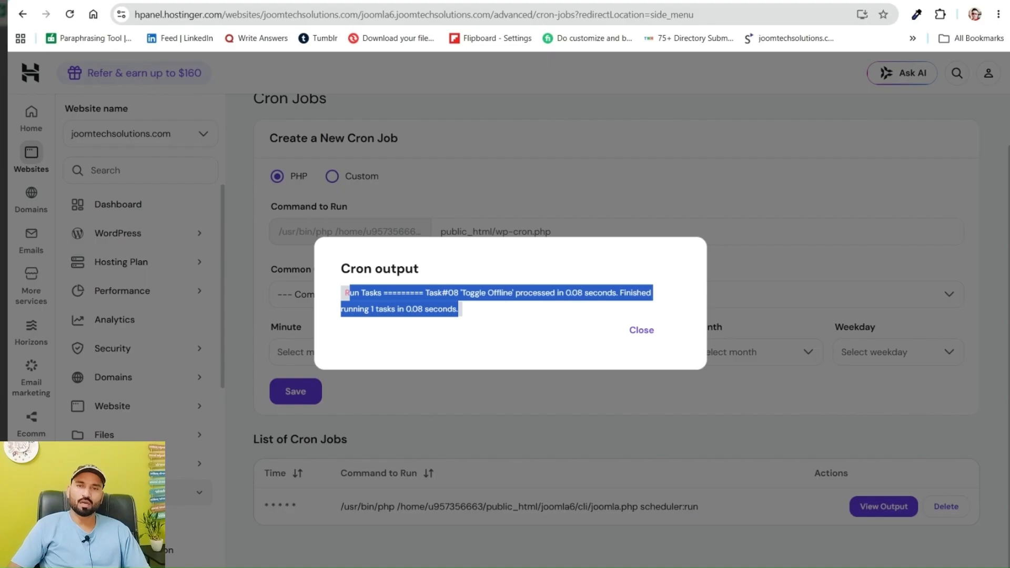
Check the website's front page and the Toggle Offline task's Last Run Date in Scheduled Tasks, then return to the cron output
{"action": "key", "text": "ctrl+Tab"}
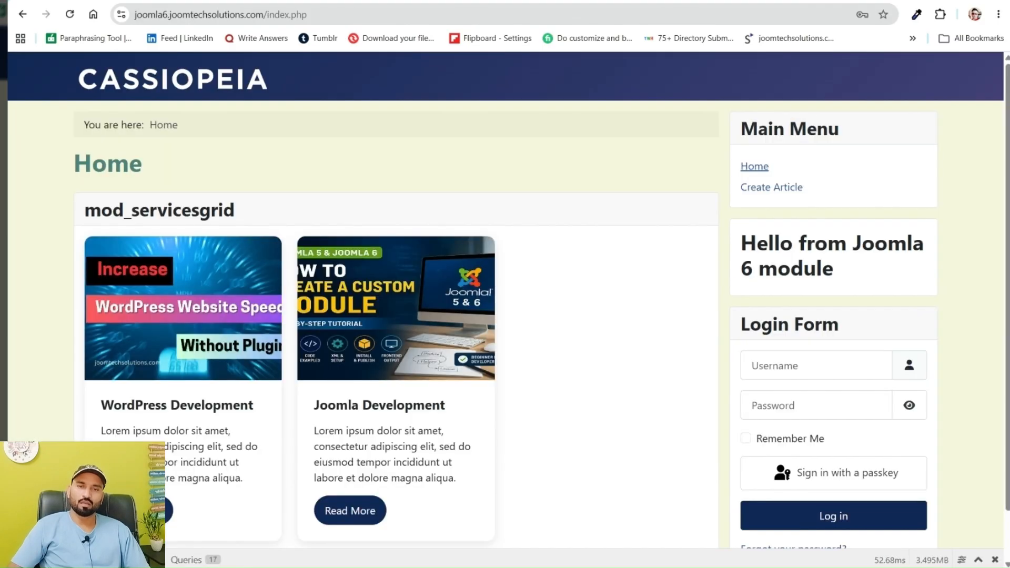
{"action": "key", "text": "ctrl+Tab"}
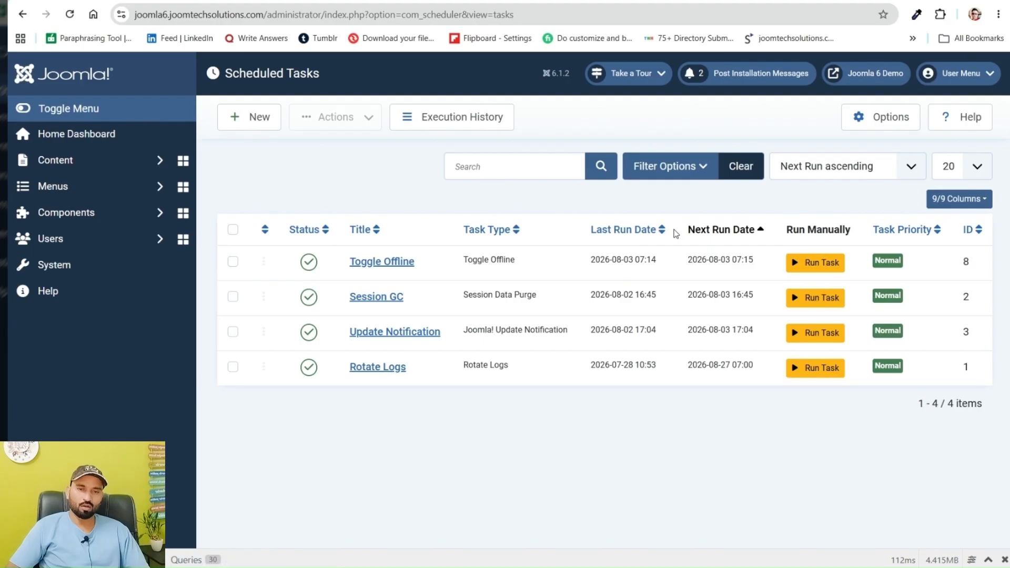
{"action": "triple_click", "coordinate": [641, 258]}
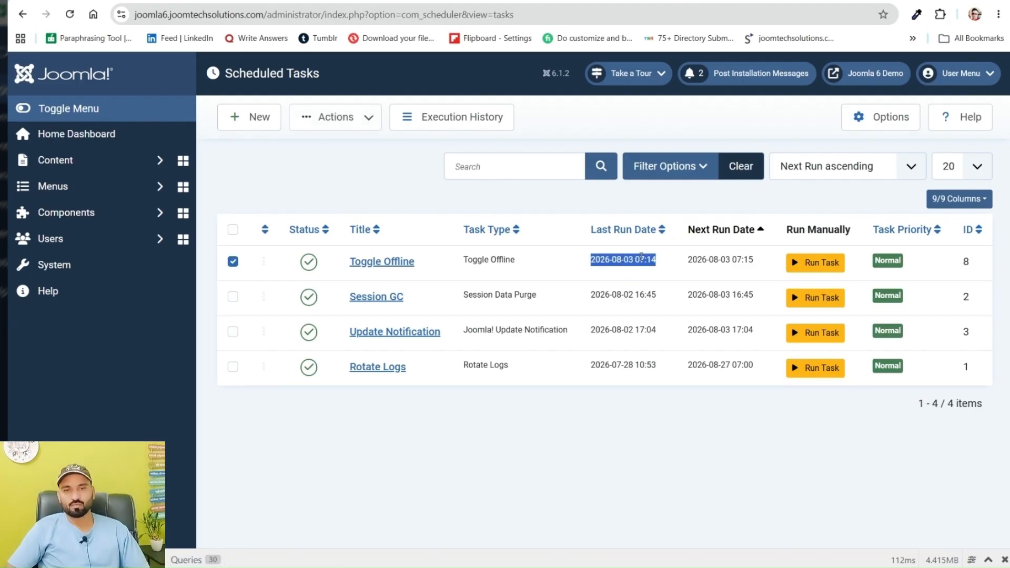
{"action": "double_click", "coordinate": [600, 260]}
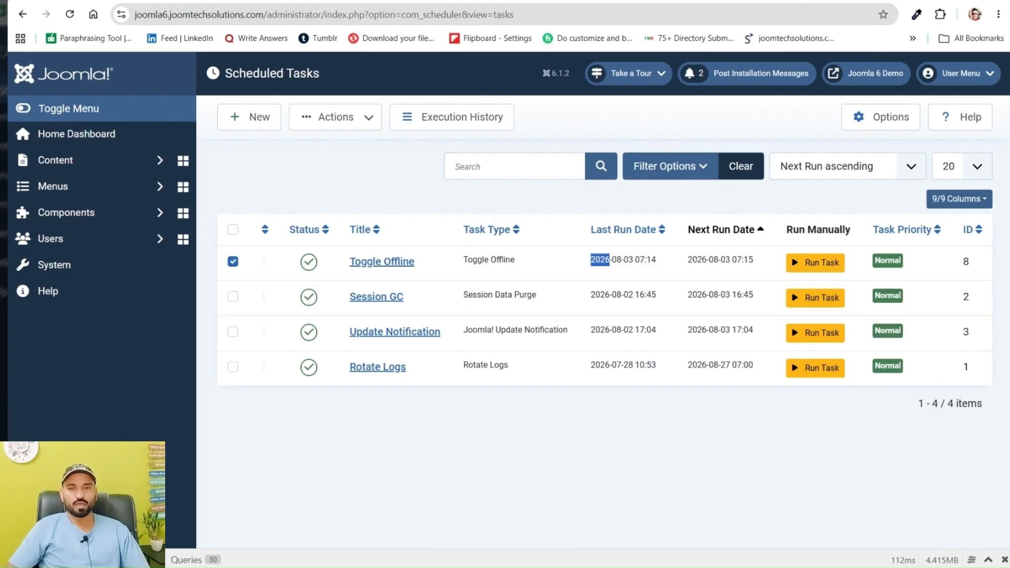
{"action": "key", "text": "ctrl+Tab"}
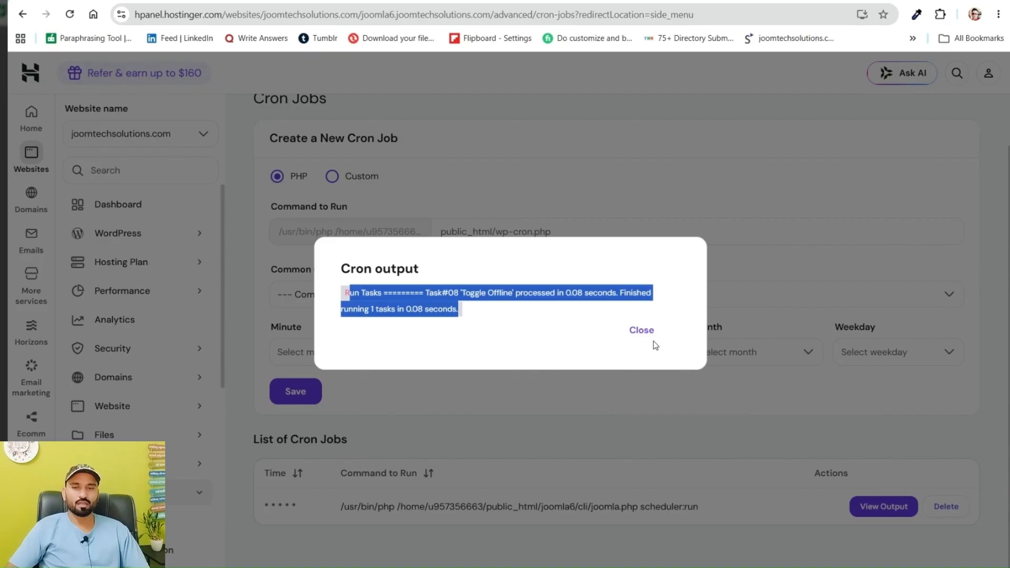
Switch from the cron output to the website's front page and reload it twice to check its online status
{"action": "left_click", "coordinate": [547, 308]}
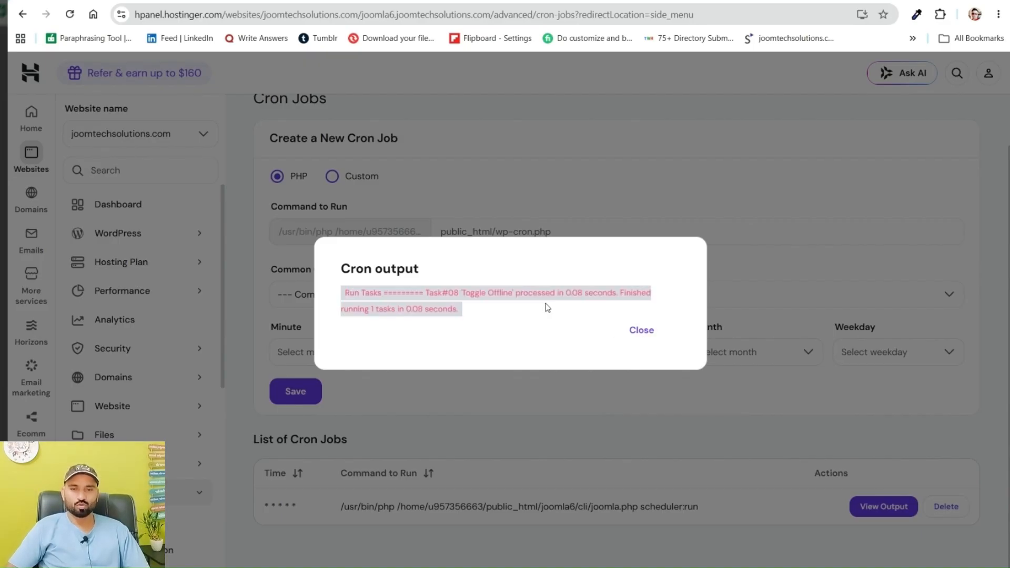
{"action": "key", "text": "ctrl+Tab"}
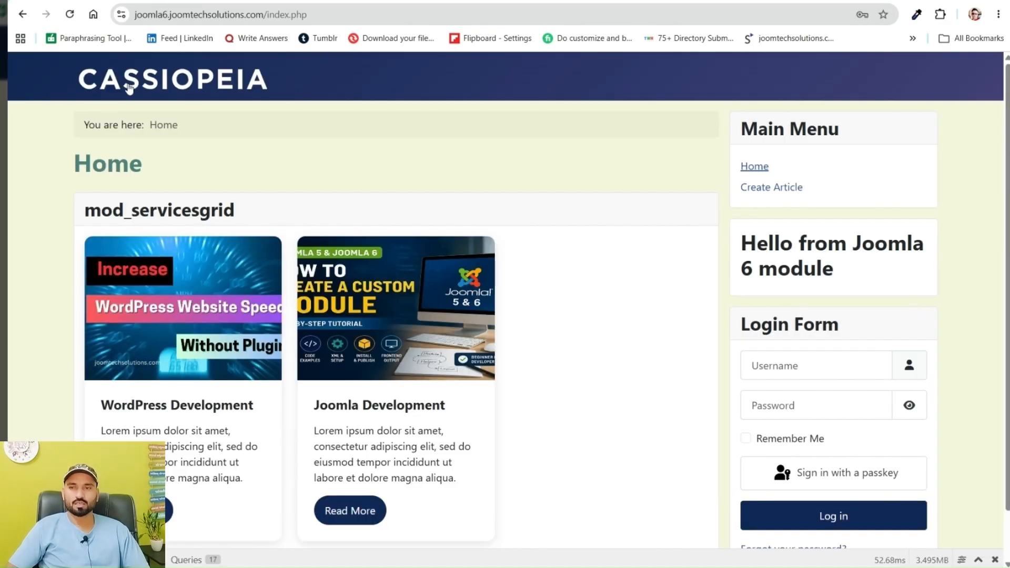
{"action": "left_click", "coordinate": [69, 15]}
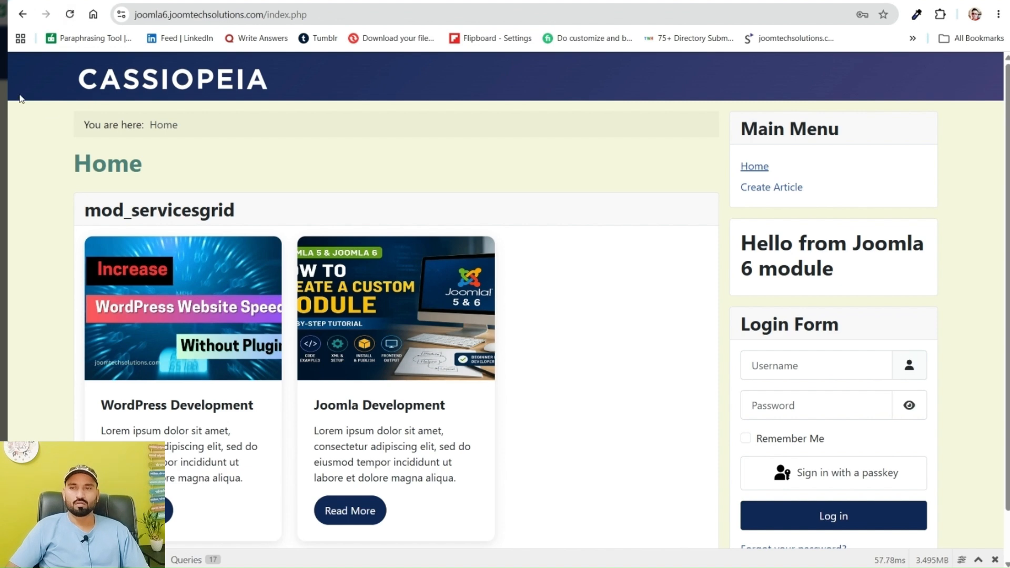
{"action": "left_click", "coordinate": [69, 14]}
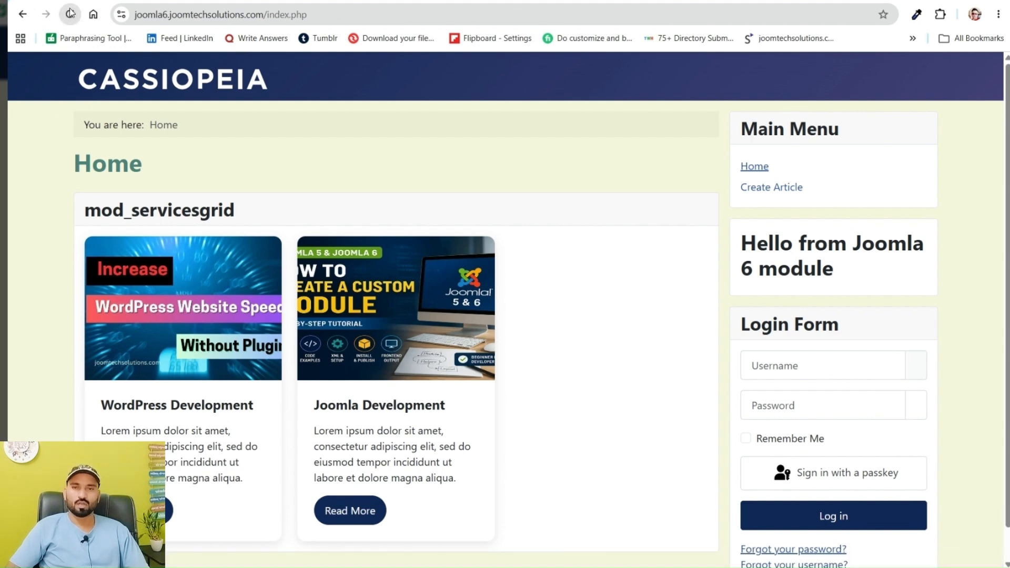
Read the Toggle Offline task's Last Run Date and Next Run Date in Joomla's Scheduled Tasks list
{"action": "key", "text": "ctrl+Tab"}
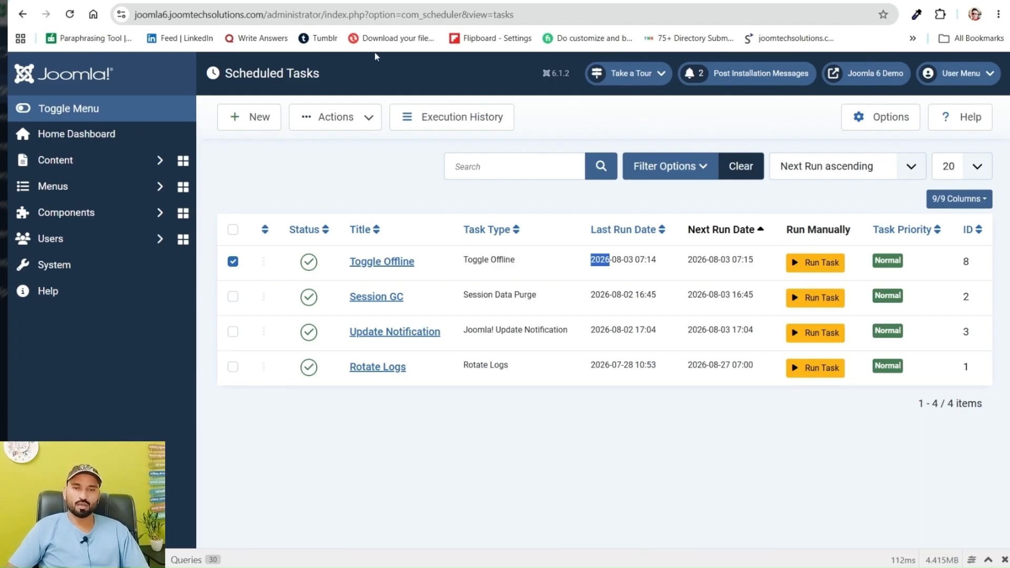
{"action": "triple_click", "coordinate": [604, 259]}
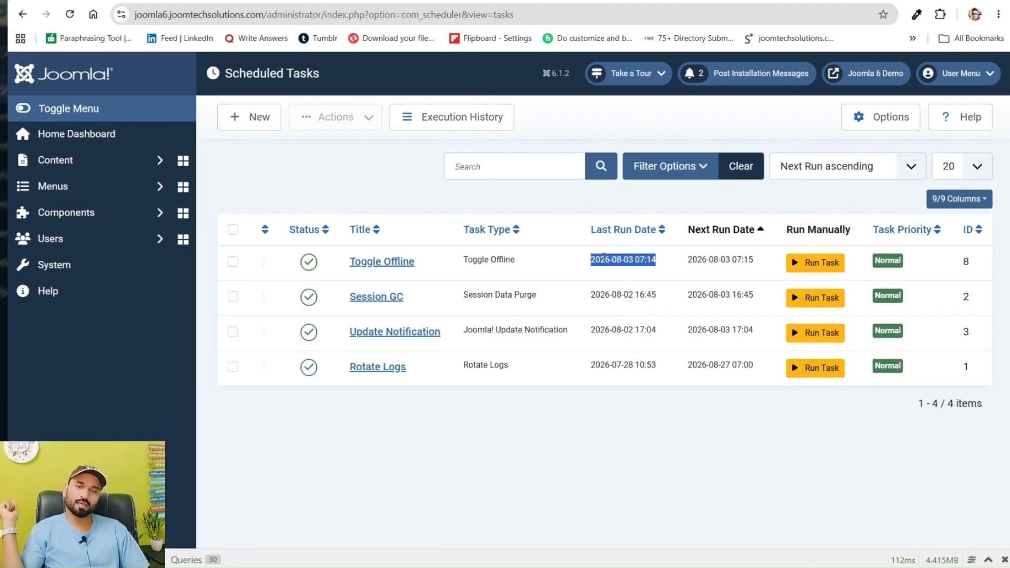
{"action": "left_click", "coordinate": [642, 269]}
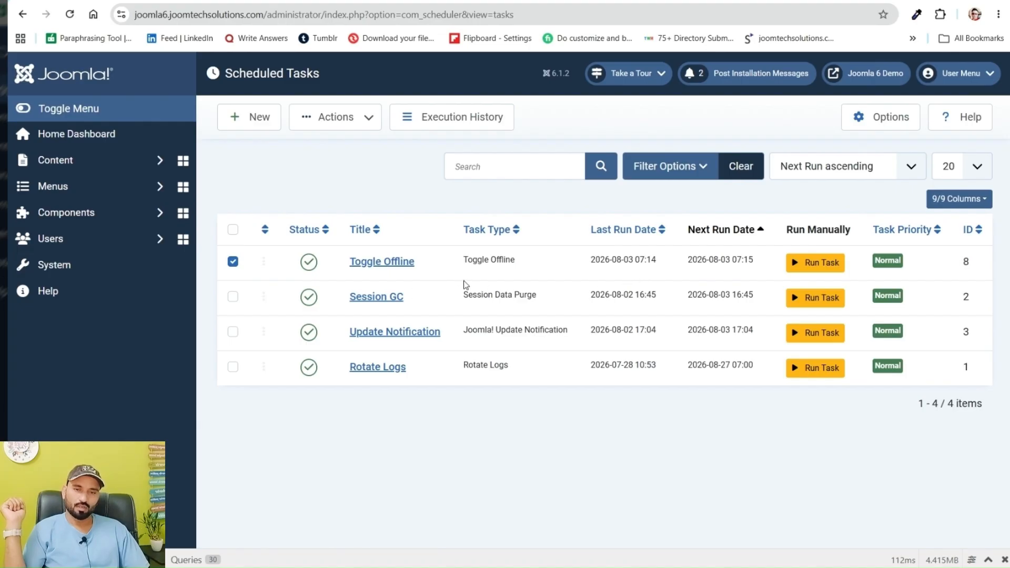
{"action": "left_click_drag", "start_coordinate": [635, 260], "coordinate": [657, 261]}
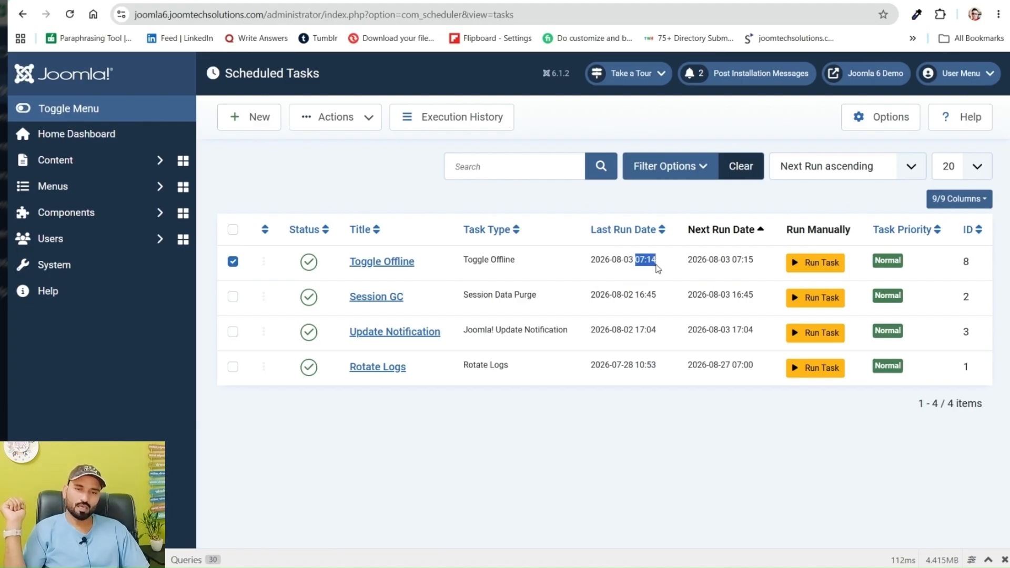
{"action": "left_click", "coordinate": [662, 268]}
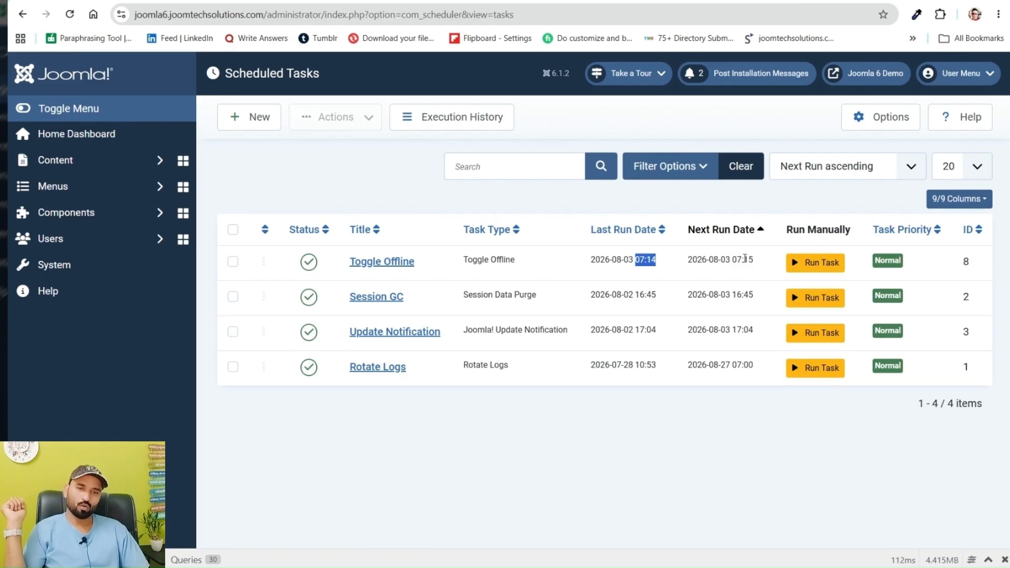
Return to the website's front page and reload it again to see whether the site has toggled
{"action": "left_click", "coordinate": [447, 0]}
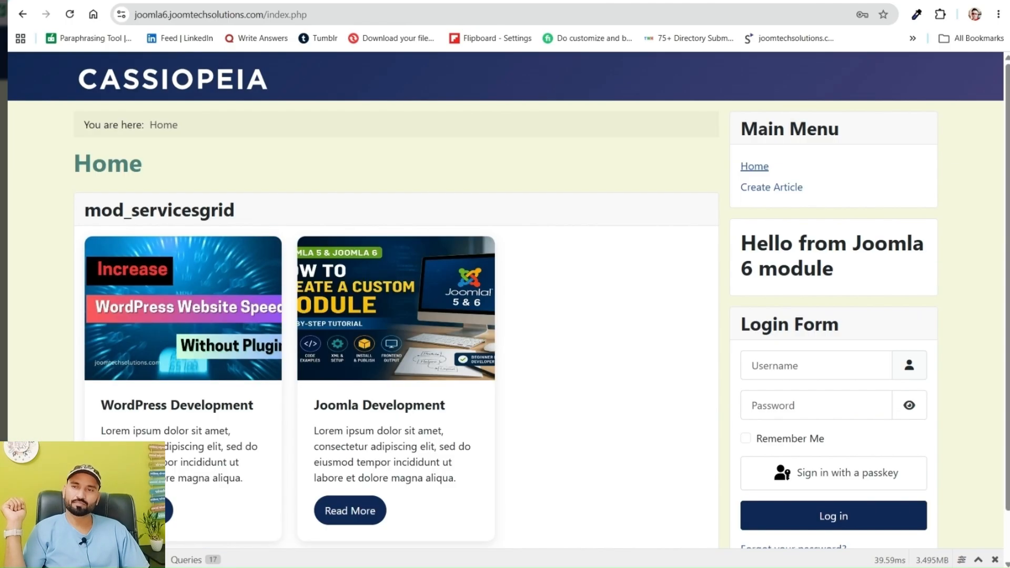
{"action": "left_click", "coordinate": [69, 14]}
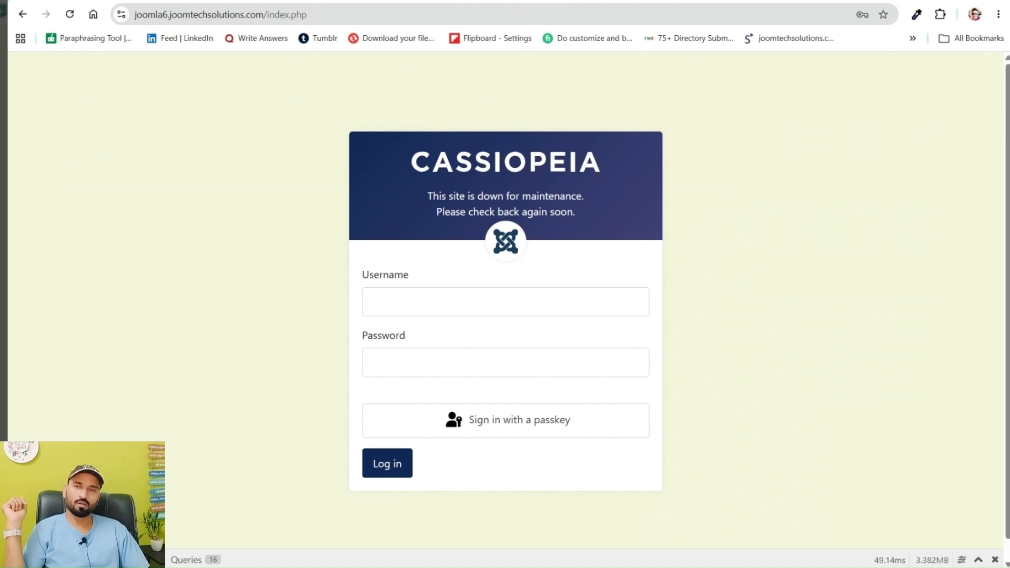
{"action": "left_click", "coordinate": [68, 16]}
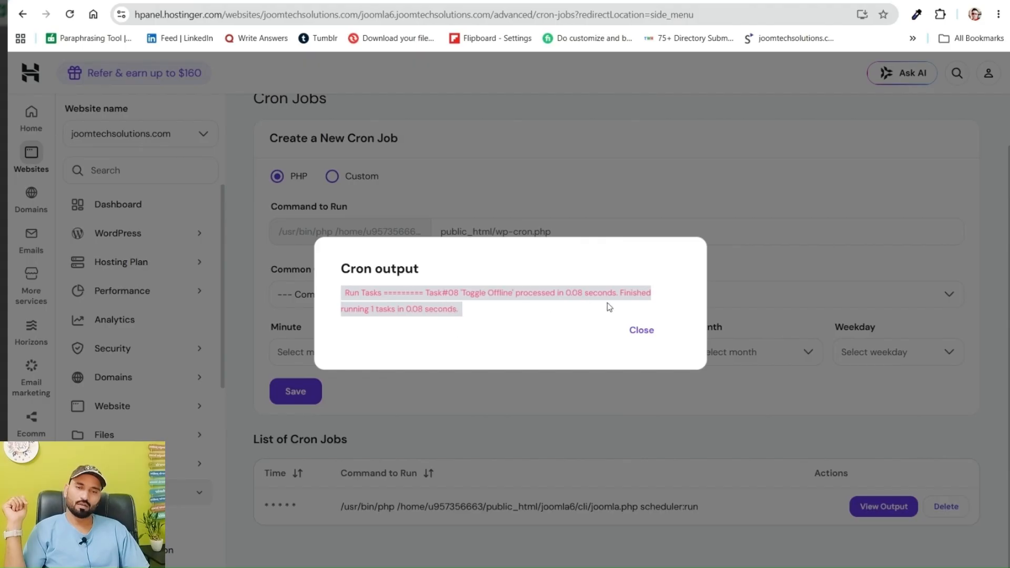
View the every-minute cron job's latest output in Hostinger, then reload the website's front page once more
{"action": "left_click", "coordinate": [647, 332]}
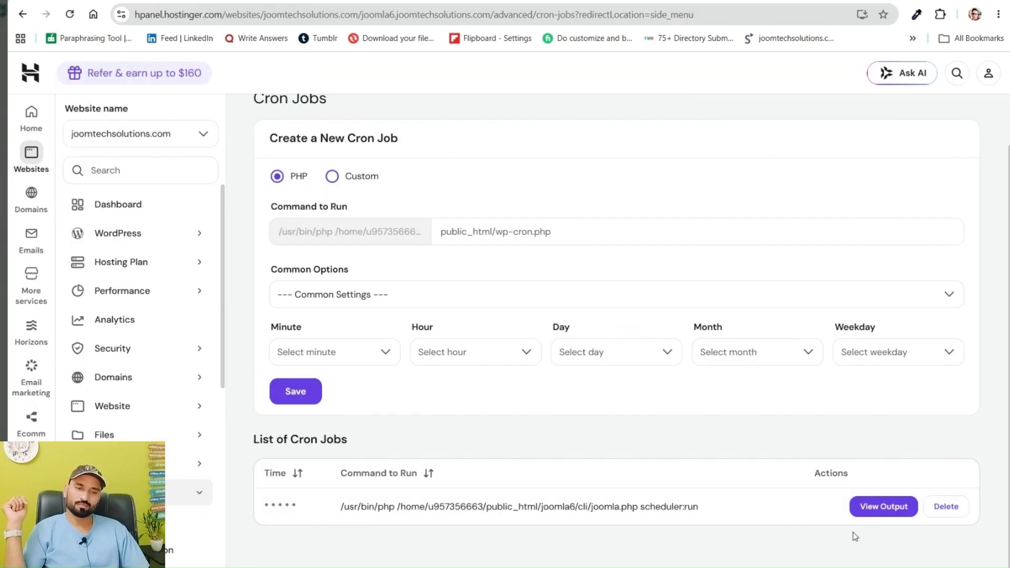
{"action": "left_click", "coordinate": [884, 507]}
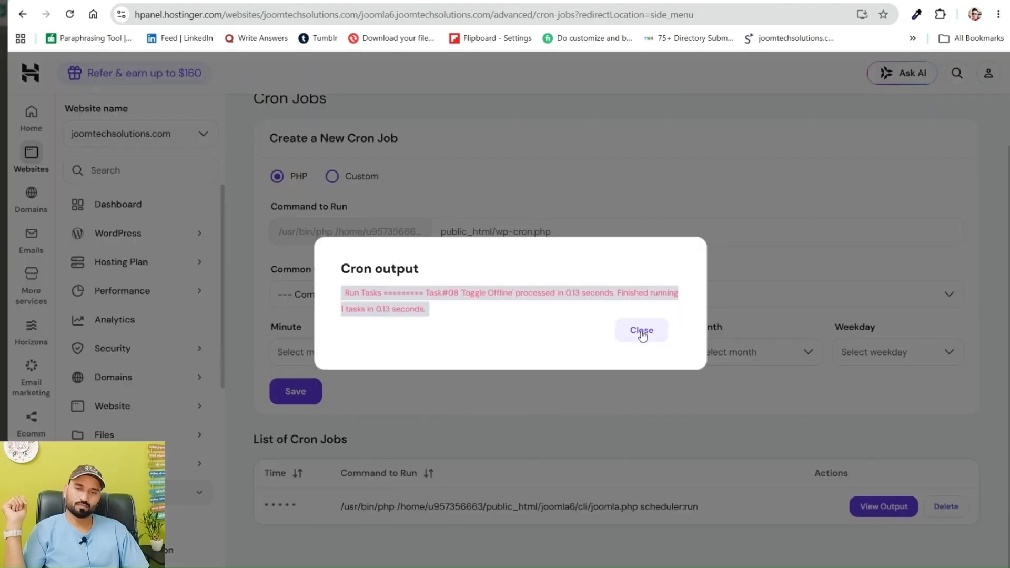
{"action": "left_click", "coordinate": [642, 330]}
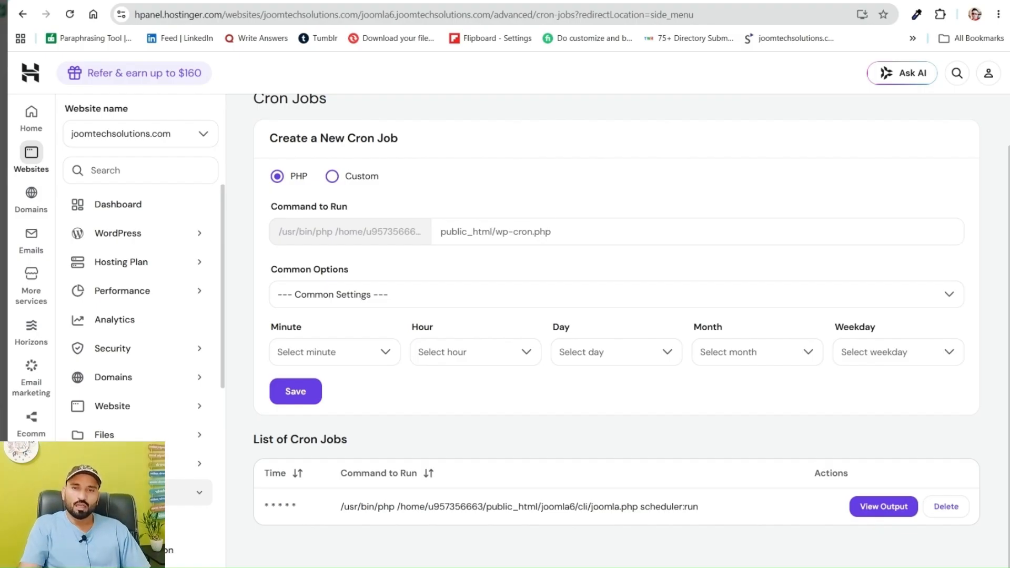
{"action": "left_click", "coordinate": [408, 1]}
{"action": "left_click", "coordinate": [69, 14]}
Start a new GET Request task in Scheduled Tasks, examine its basic fields and task parameters, and cancel it without saving
{"action": "left_click", "coordinate": [499, 1]}
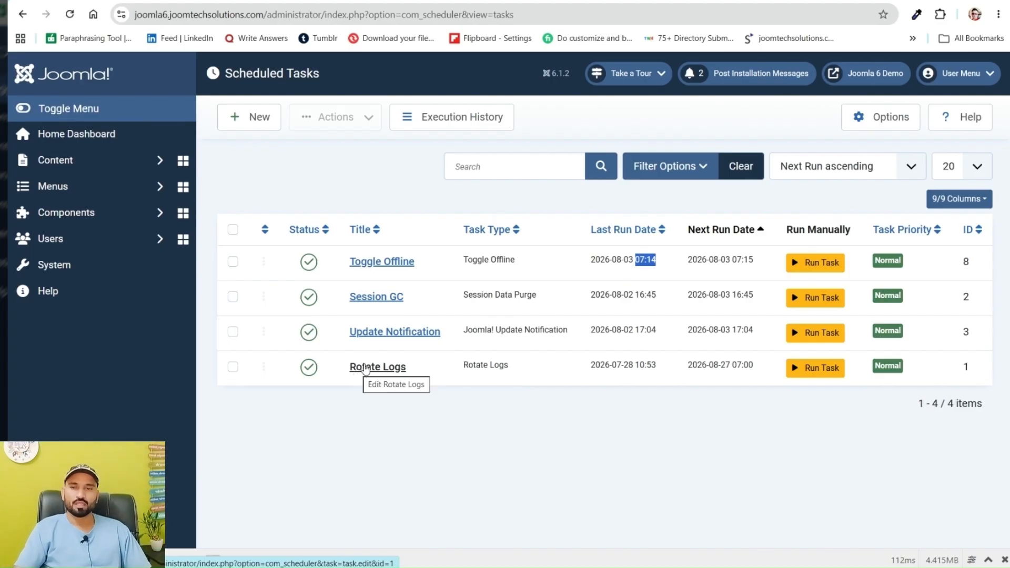
{"action": "left_click", "coordinate": [245, 126]}
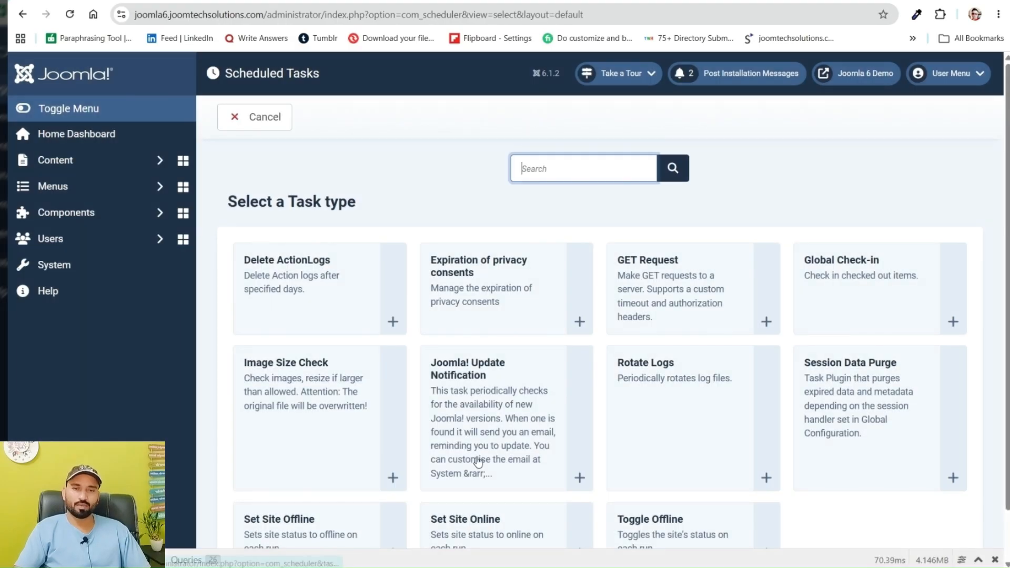
{"action": "left_click", "coordinate": [637, 283]}
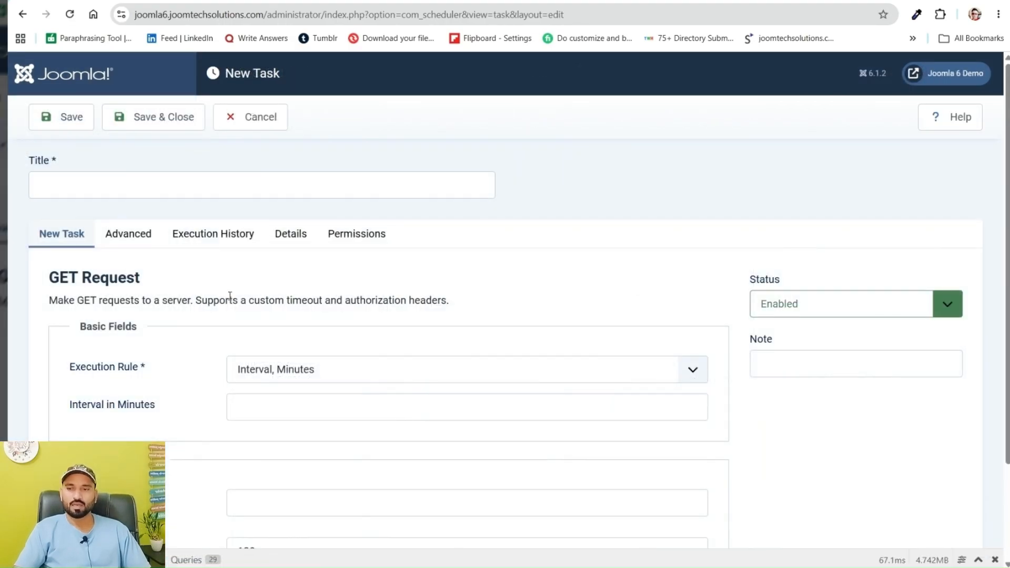
{"action": "scroll", "coordinate": [175, 378], "scroll_direction": "down", "scroll_amount": 3}
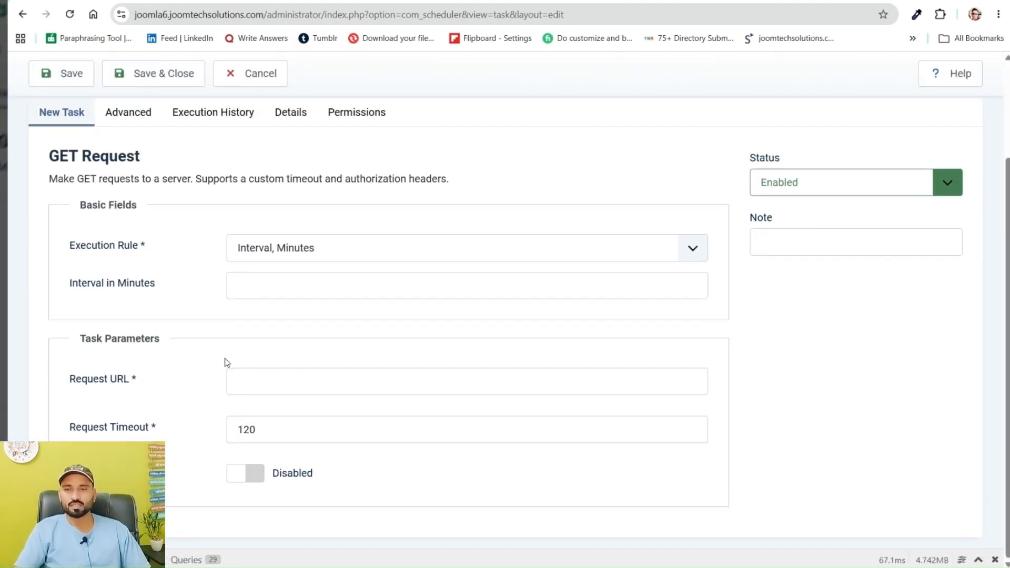
{"action": "scroll", "coordinate": [223, 363], "scroll_direction": "up", "scroll_amount": 3}
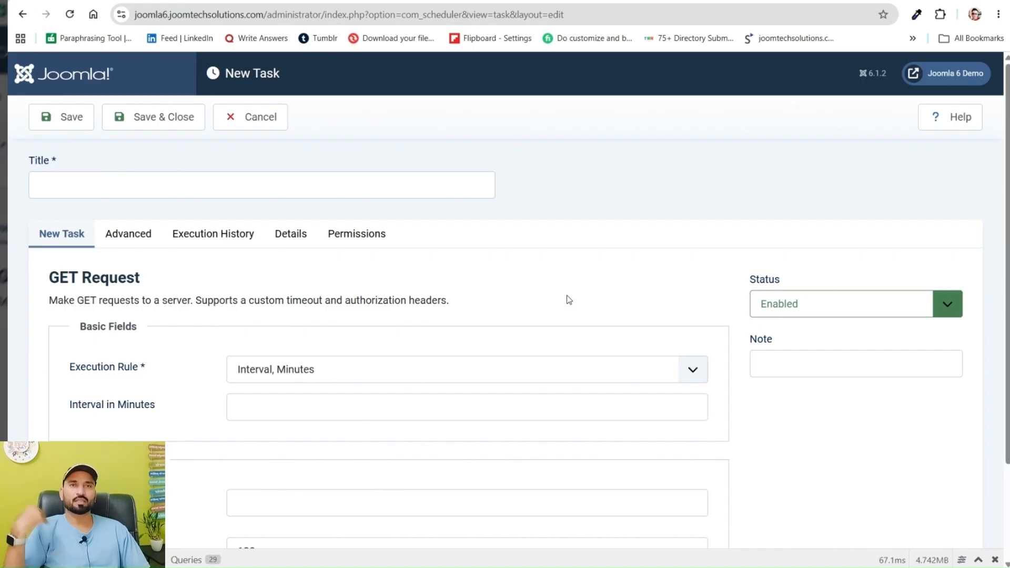
{"action": "left_click", "coordinate": [259, 118]}
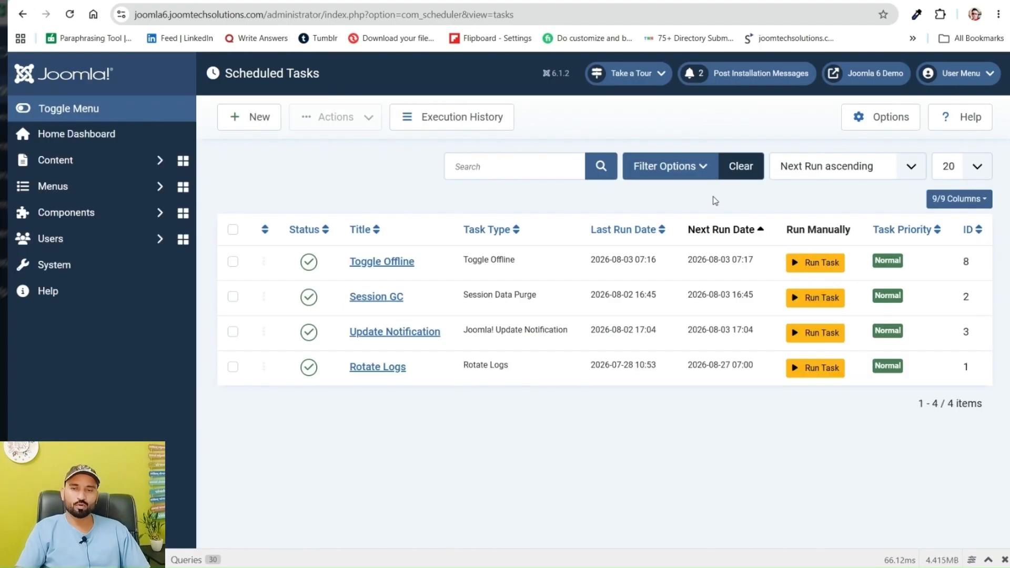